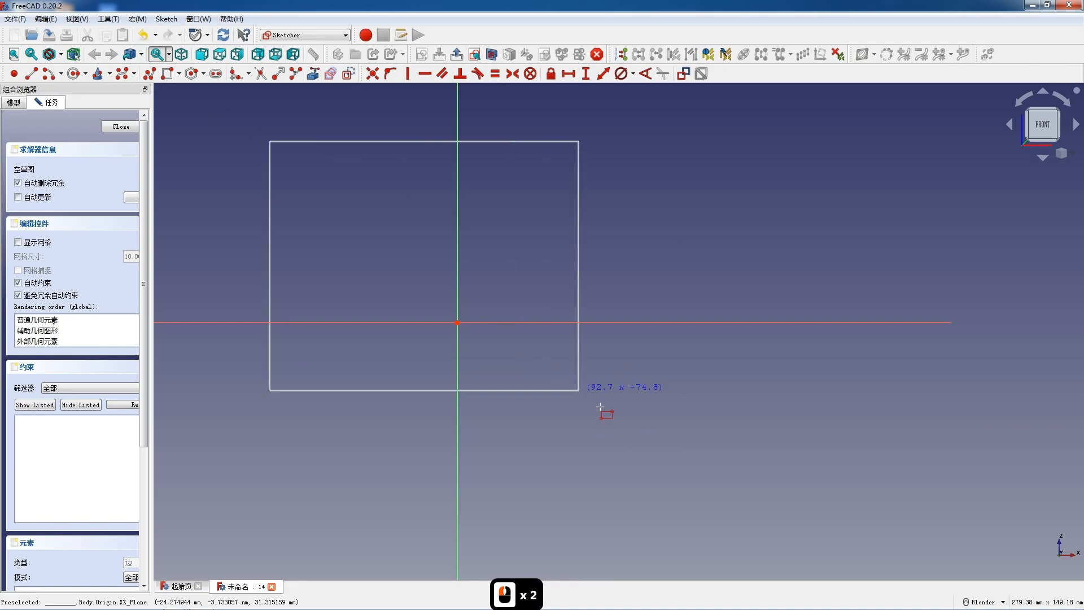
Finish a rectangle of about 116 by 79 mm around the origin and make its opposite corners symmetric about the origin
left_click(678, 428)
key("Escape")
left_click(677, 427)
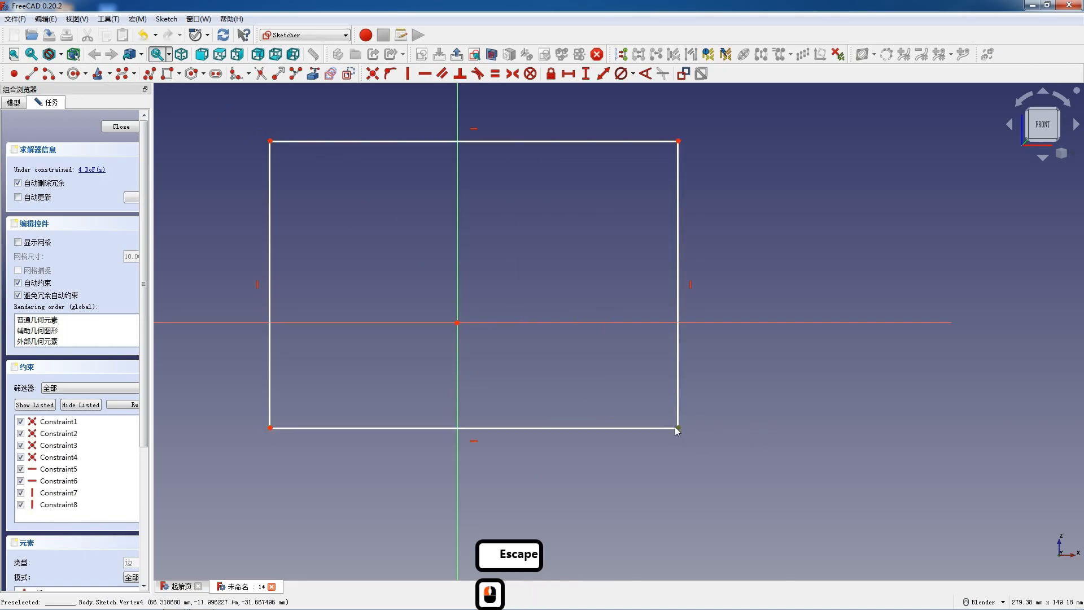
left_click(269, 142)
left_click(458, 323)
key("s")
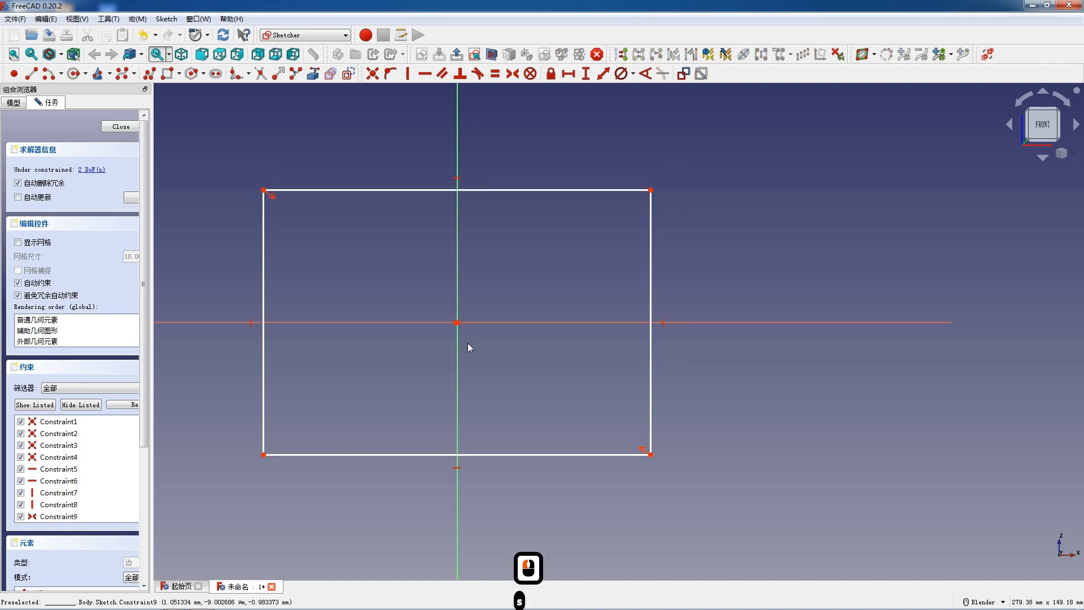
Constrain the rectangle's width to 160 mm and its height to 90 mm
left_click(512, 455)
key("l")
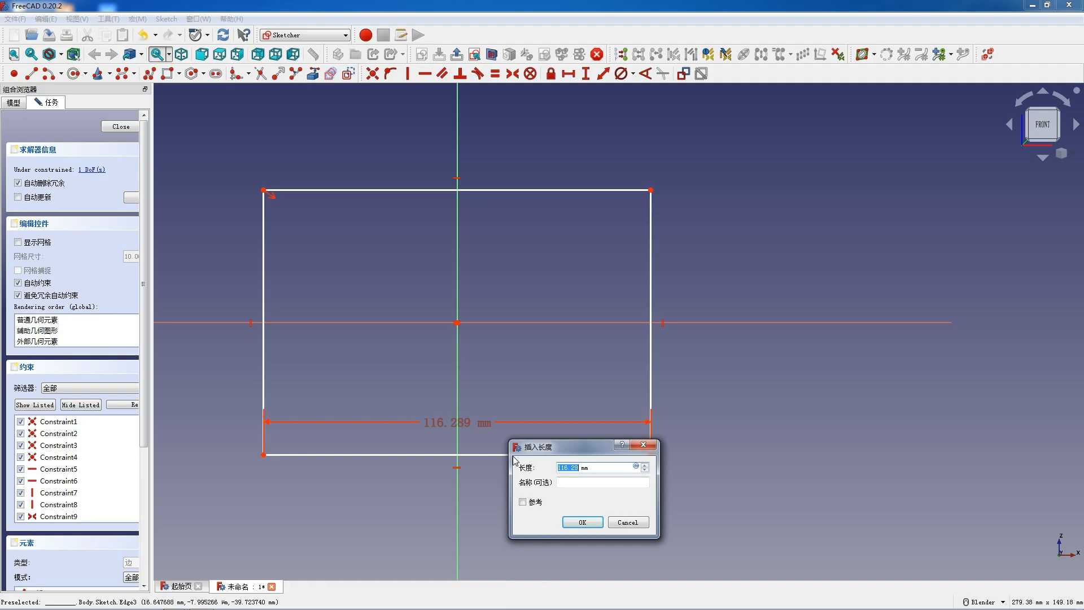
type("160")
key("Return")
scroll(229, 394, "down", 2)
left_click(248, 372)
key("i")
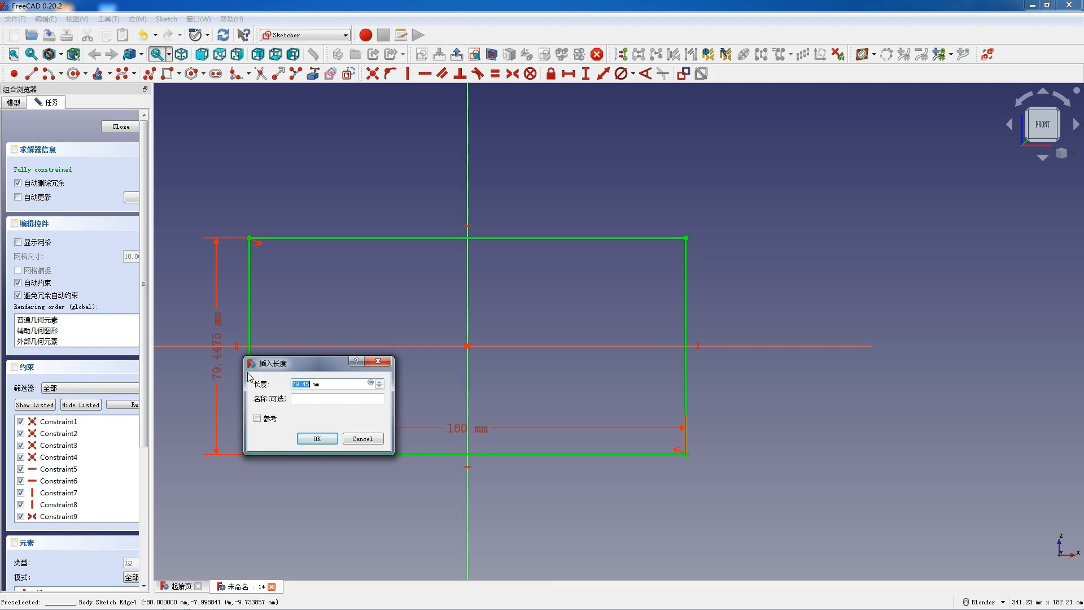
type("8")
key("BackSpace")
type("90")
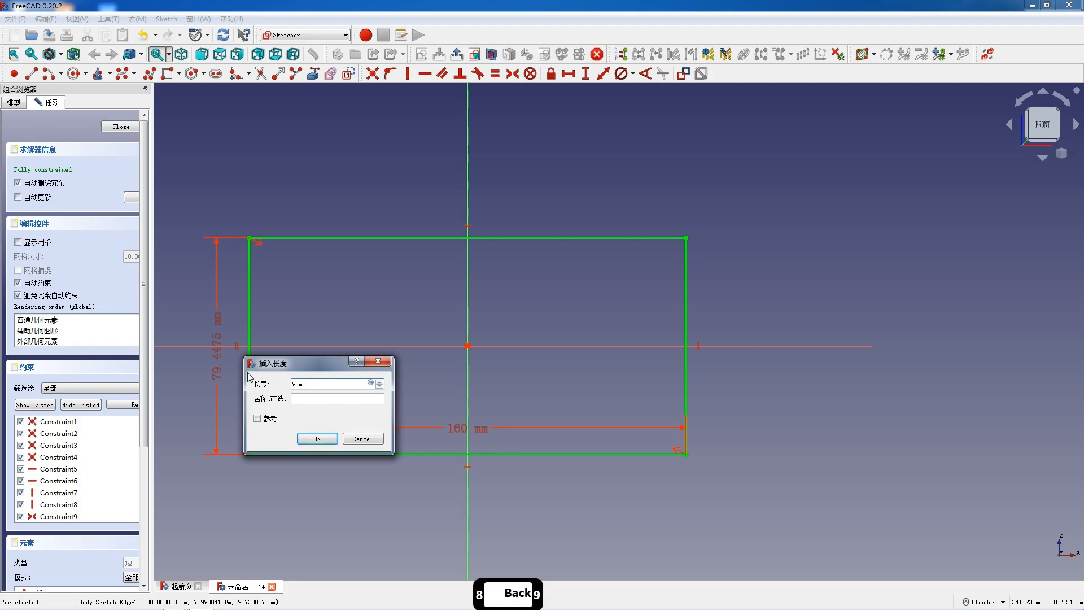
key("Return")
Close the sketch and pad the rectangle 20 mm, symmetric to the sketch plane
left_click(123, 124)
left_click(222, 76)
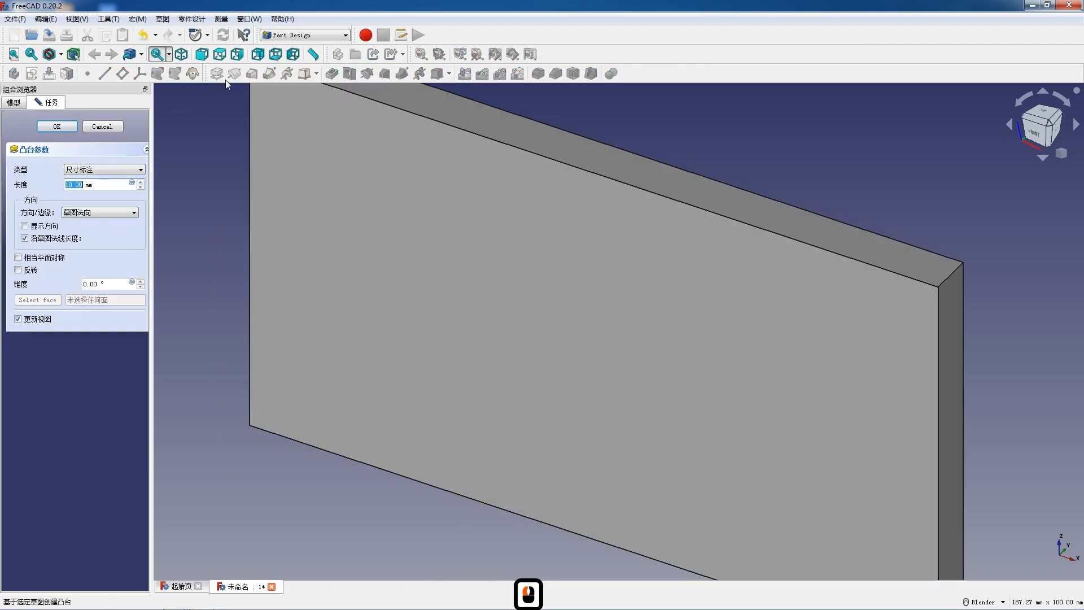
type("20")
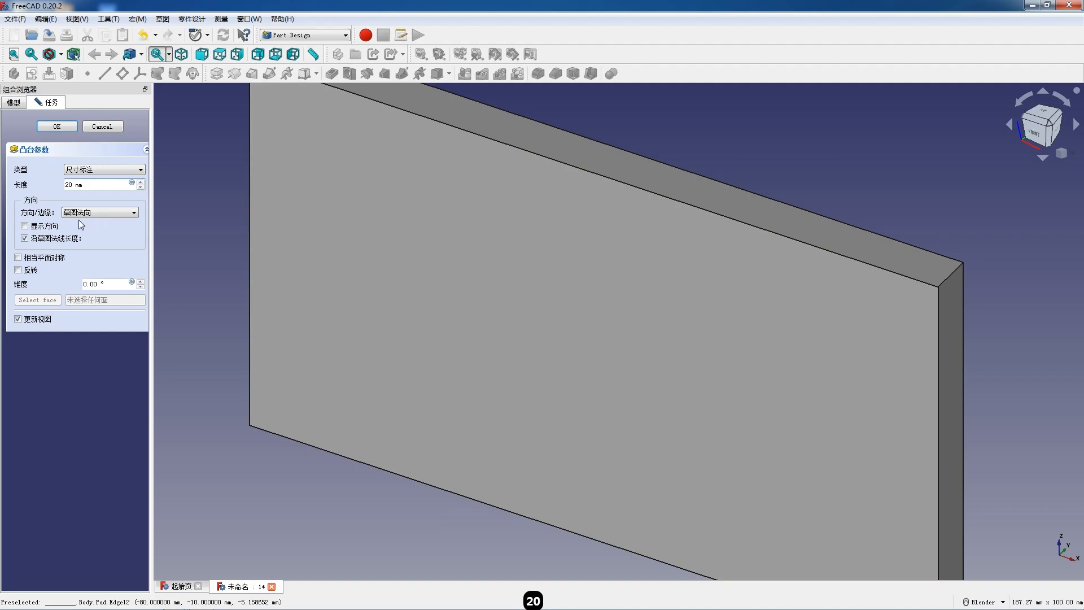
left_click(18, 257)
left_click(57, 126)
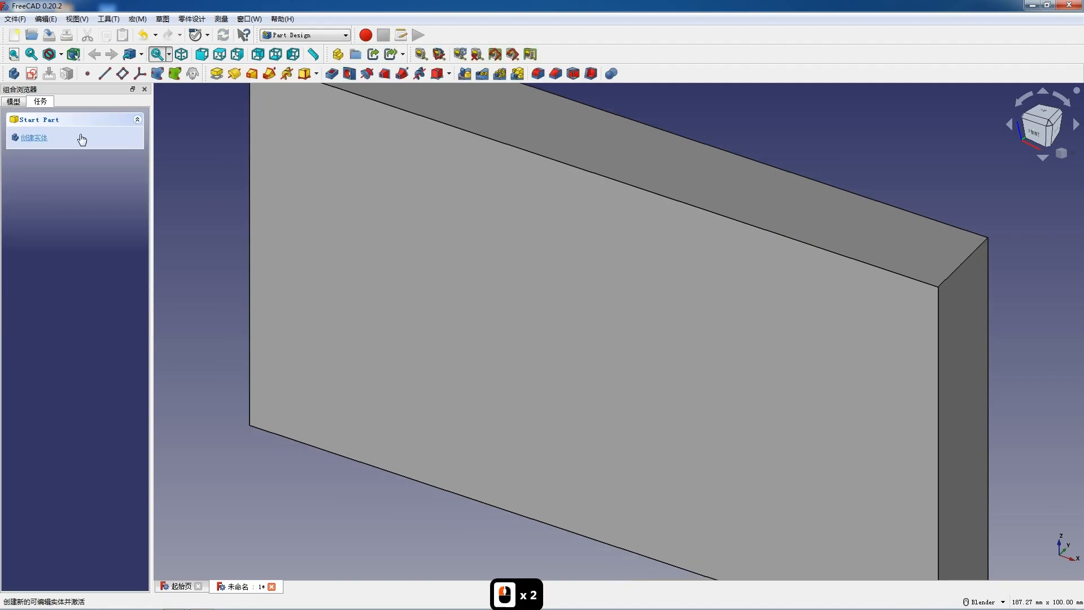
Fillet the plate's four short corner edges with a radius of about 10 mm
scroll(387, 236, "down", 4)
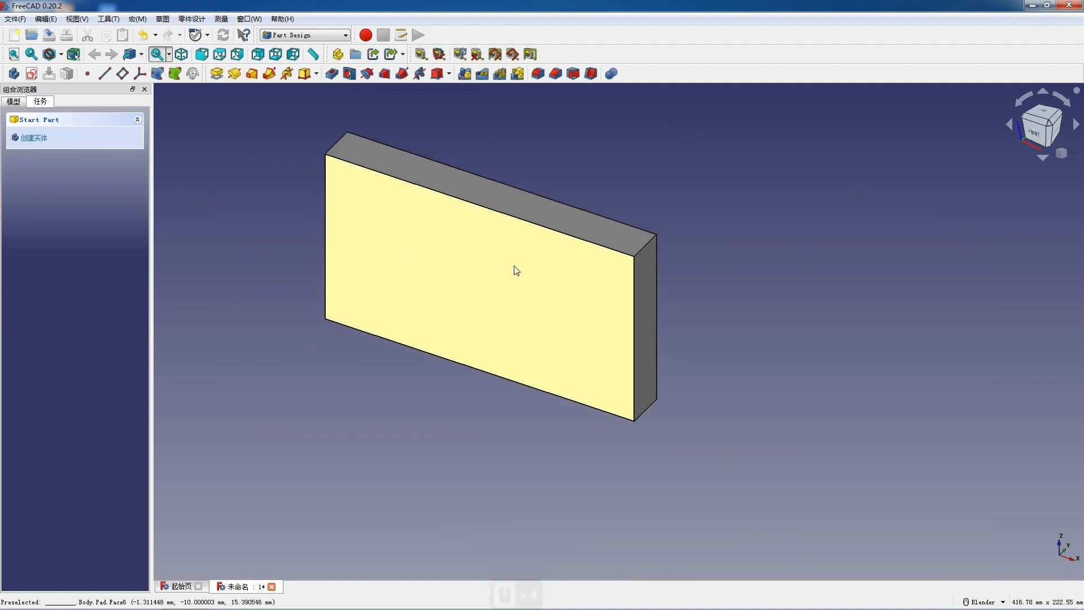
left_click(639, 249)
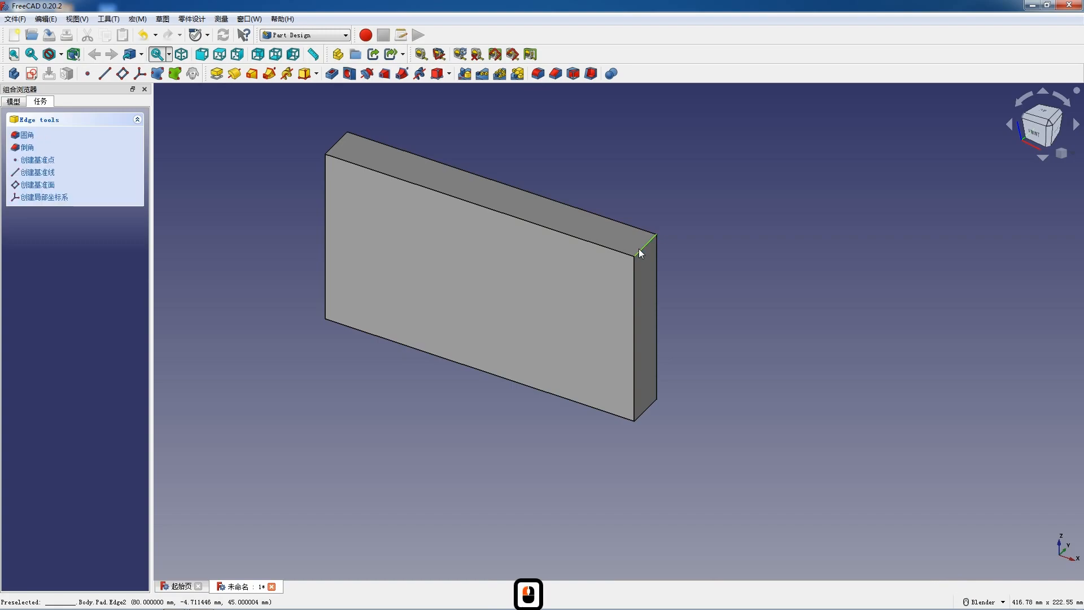
left_click(641, 418, "ctrl")
middle_click_drag(355, 216, 435, 310)
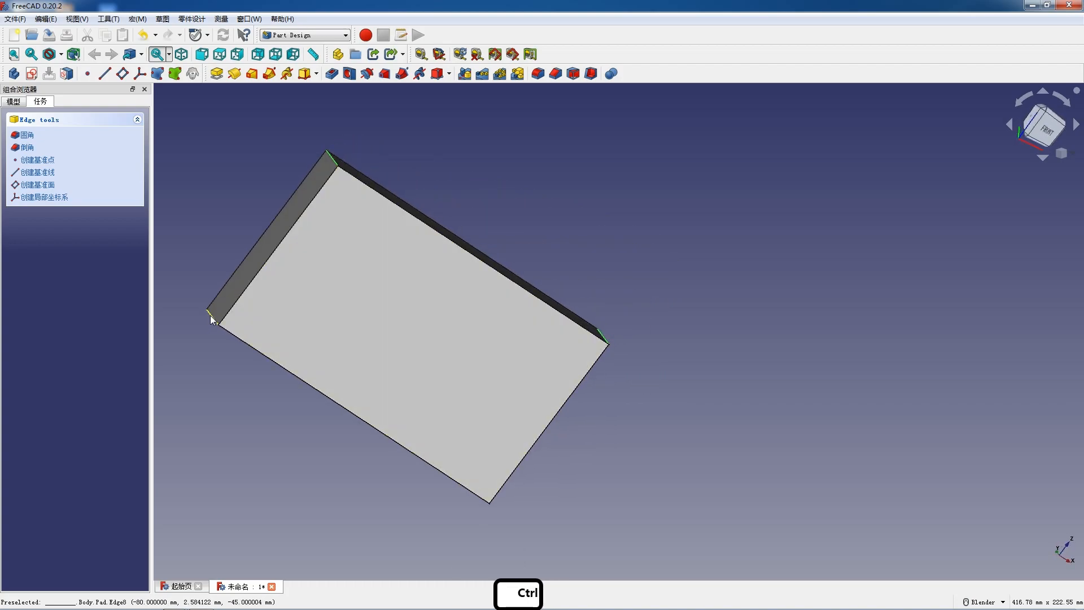
left_click(207, 316, "ctrl")
left_click(537, 73)
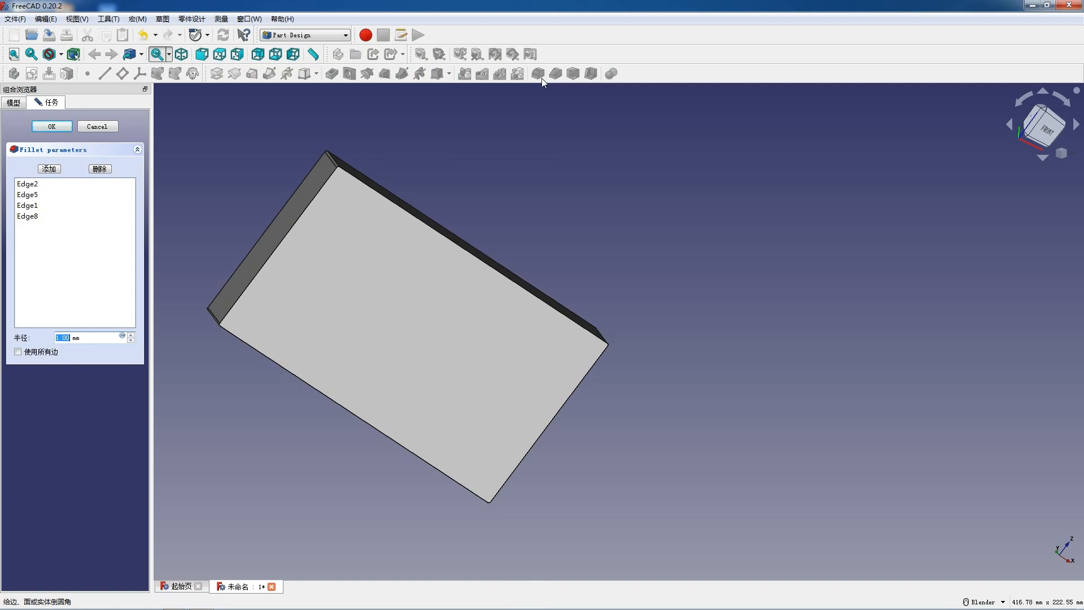
type("1")
key("Return")
Create a new sketch on the plate's large front face
middle_click_drag(503, 329, 479, 305)
scroll(479, 305, "down", 1)
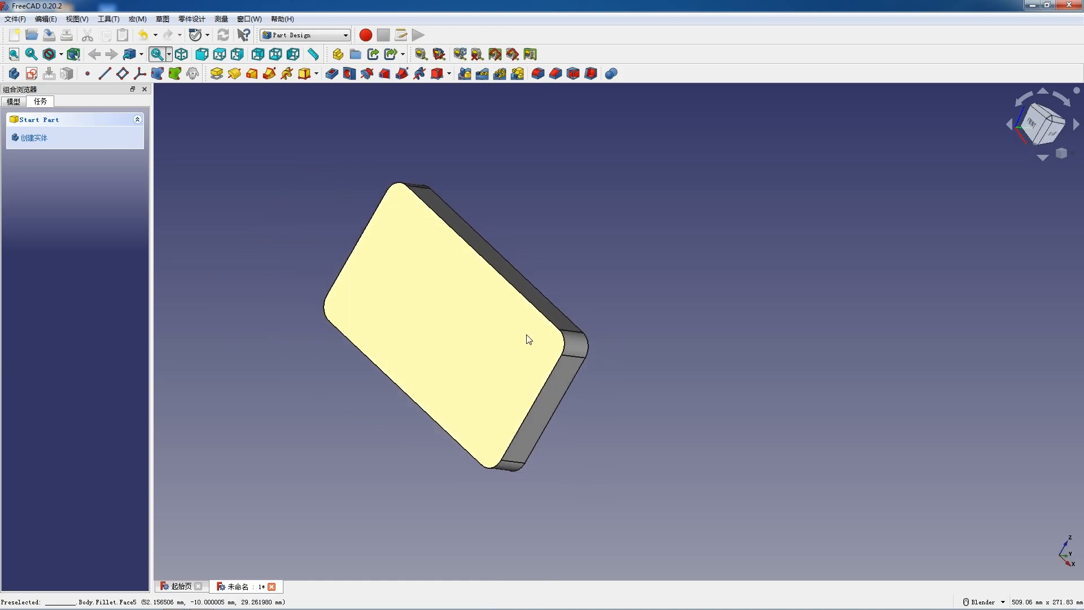
left_click(470, 306)
left_click(33, 74)
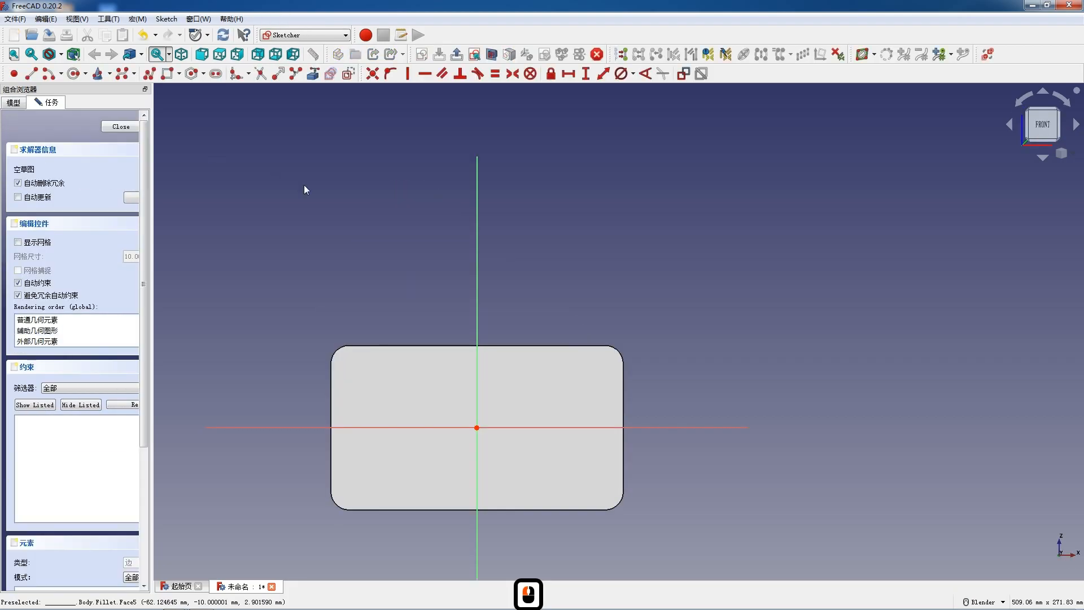
scroll(444, 189, "down", 4)
scroll(435, 297, "up", 6)
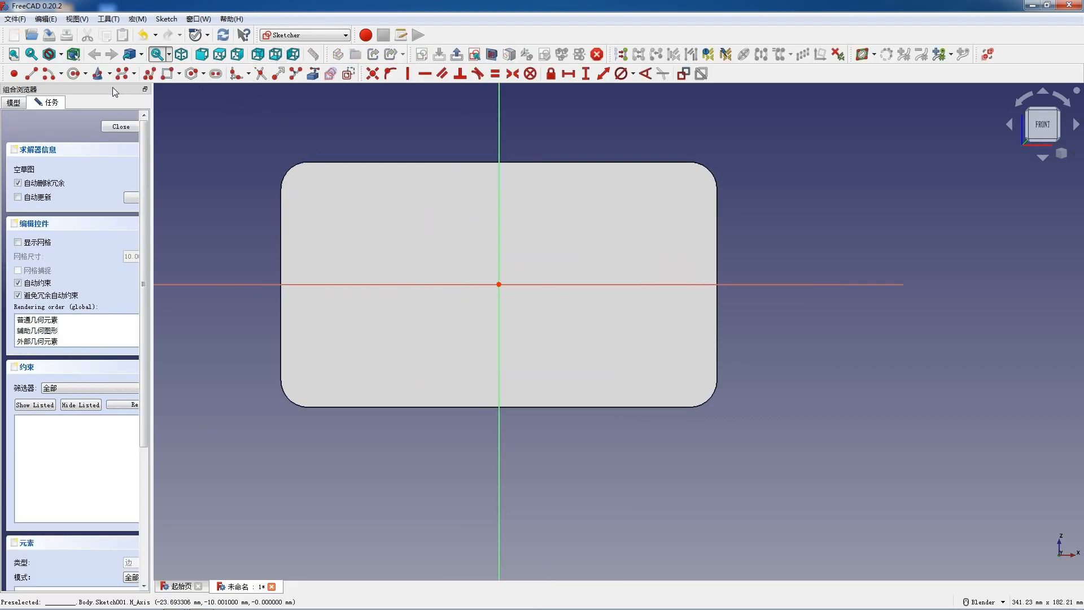
Sketch four circles on the left half of the plate, two above and two below the horizontal axis
left_click(73, 74)
left_click(310, 225)
left_click(323, 235)
left_click(307, 346)
left_click(315, 358)
left_click(473, 220)
left_click(479, 239)
left_click(469, 342)
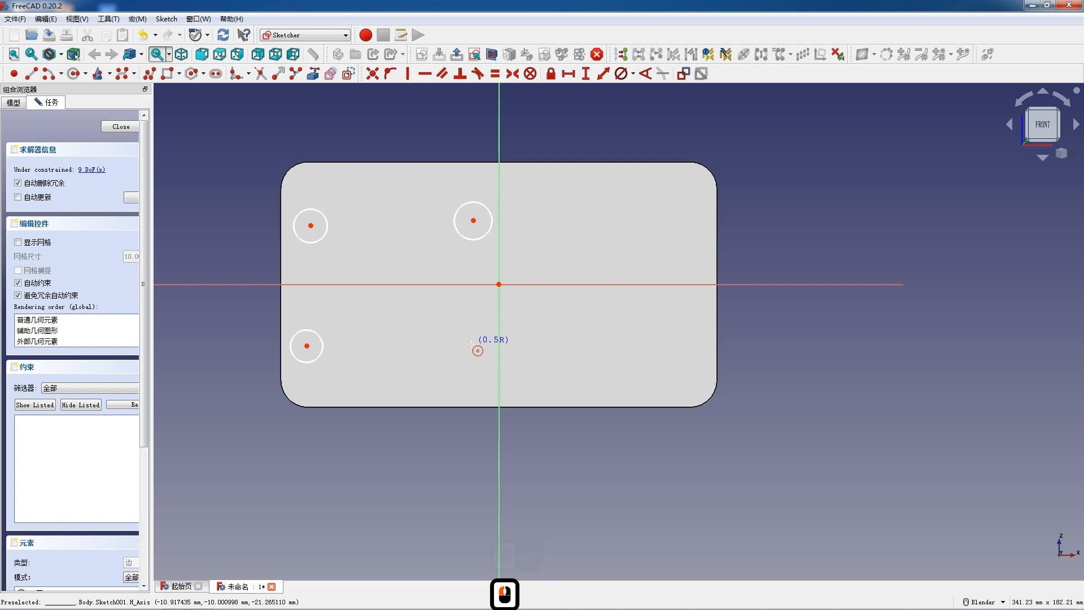
left_click(475, 351)
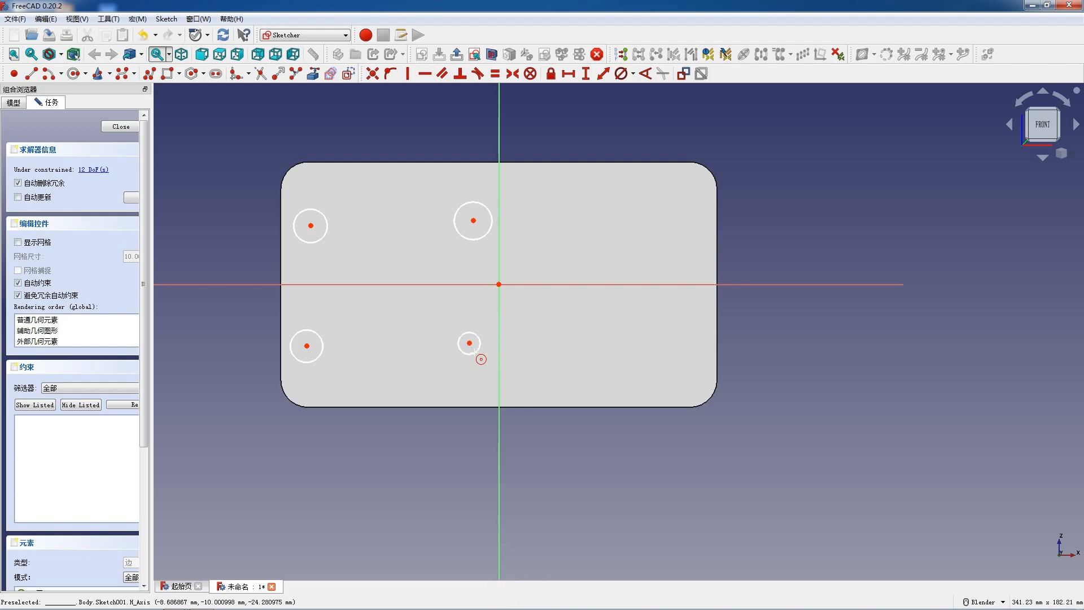
key("Escape")
Make the four circles equal in size and set their diameter to 5 mm
left_click(322, 354)
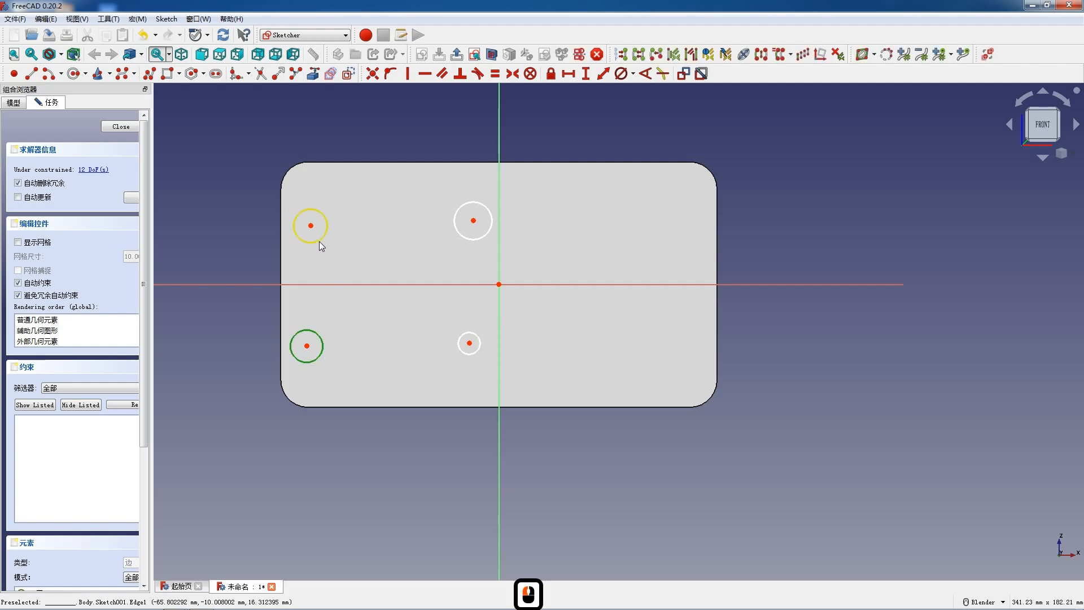
left_click(462, 233)
left_click(466, 342)
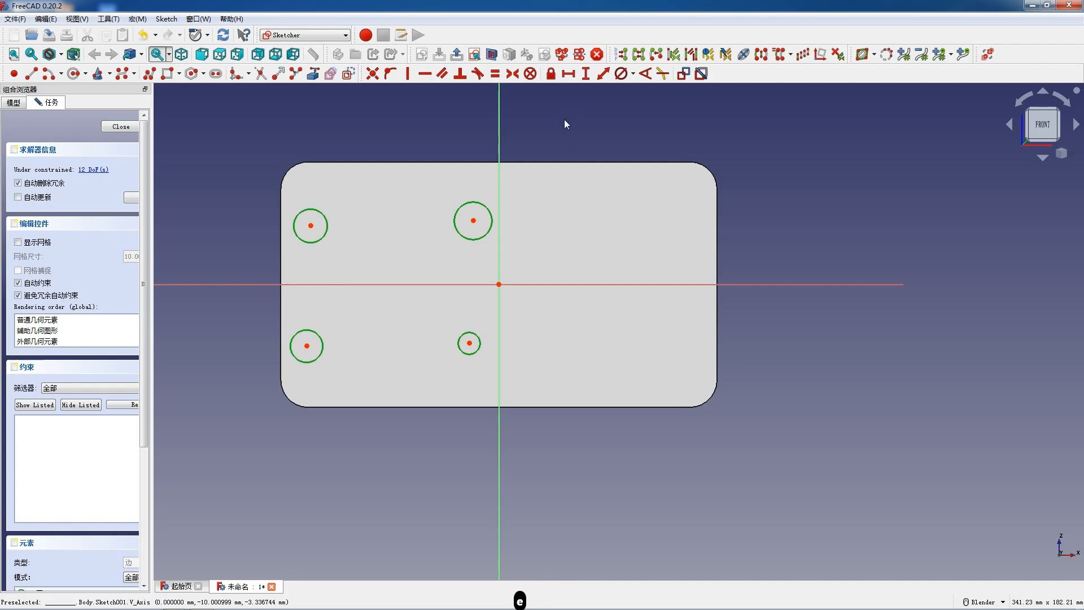
key("e")
left_click(489, 221)
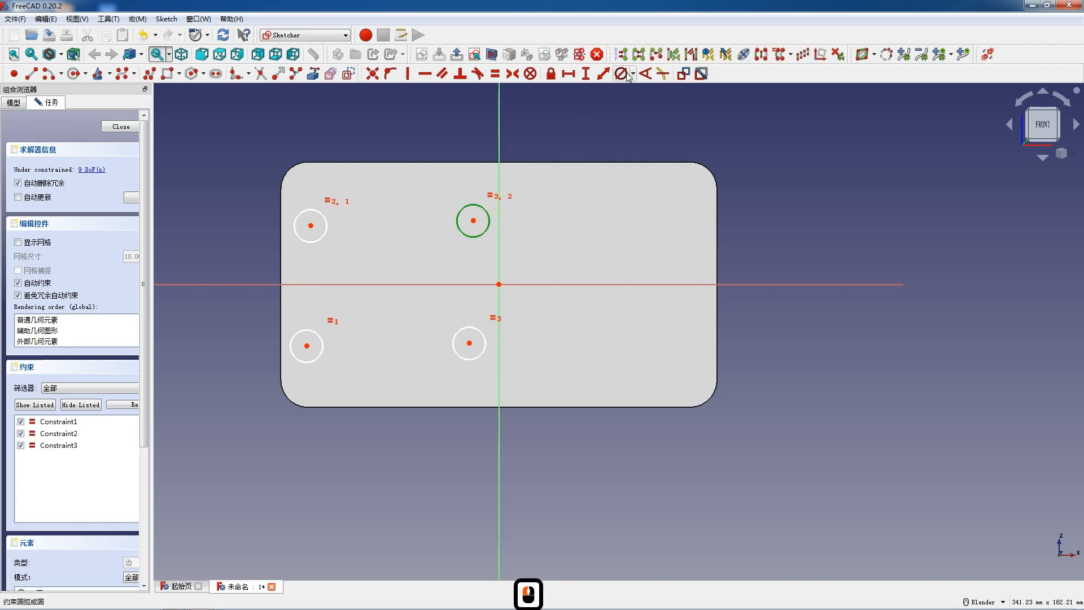
left_click(627, 73)
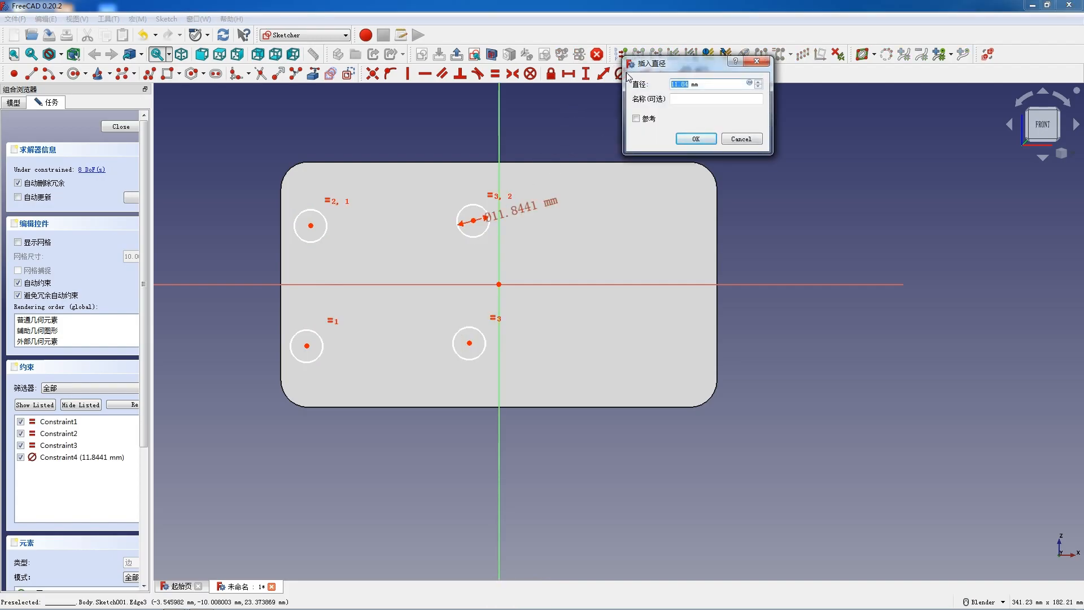
type("5")
key("Return")
Move the two left circles inward and make their centres symmetric about the horizontal axis
scroll(439, 293, "up", 1)
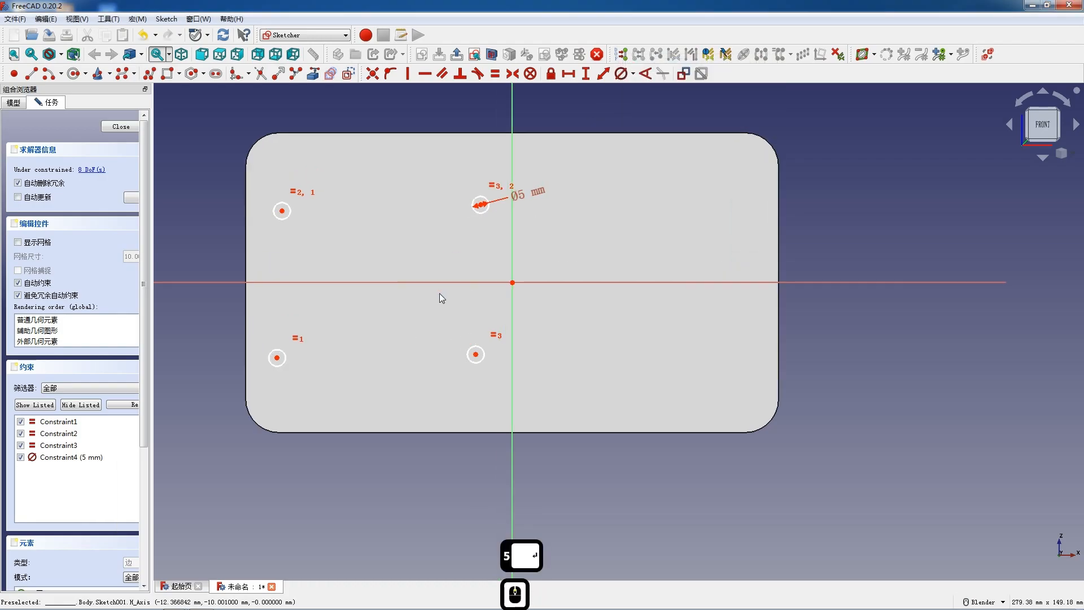
left_click_drag(285, 219, 319, 228)
left_click_drag(289, 362, 315, 349)
left_click(316, 348)
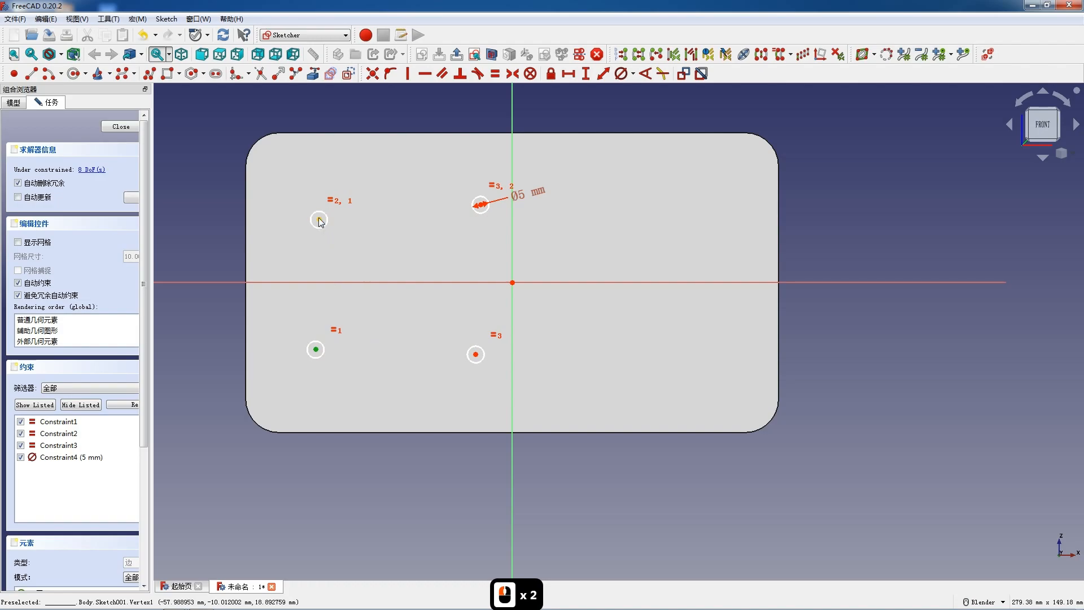
left_click(319, 220)
left_click(333, 283)
key("s")
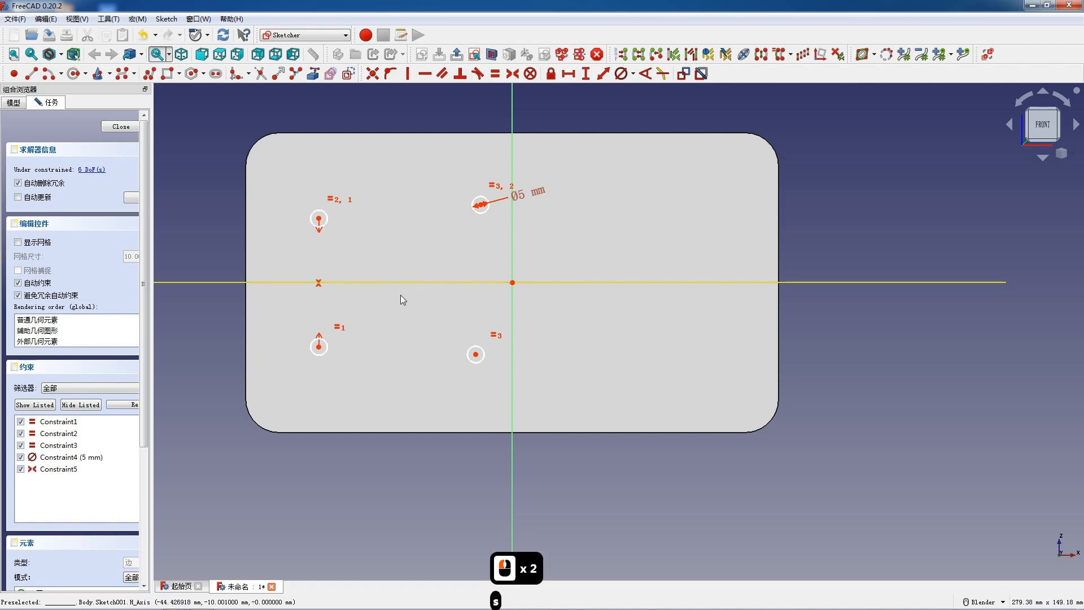
Make the centres of the two circles nearest the vertical axis symmetric about the horizontal axis
left_click(479, 361)
left_click(481, 204)
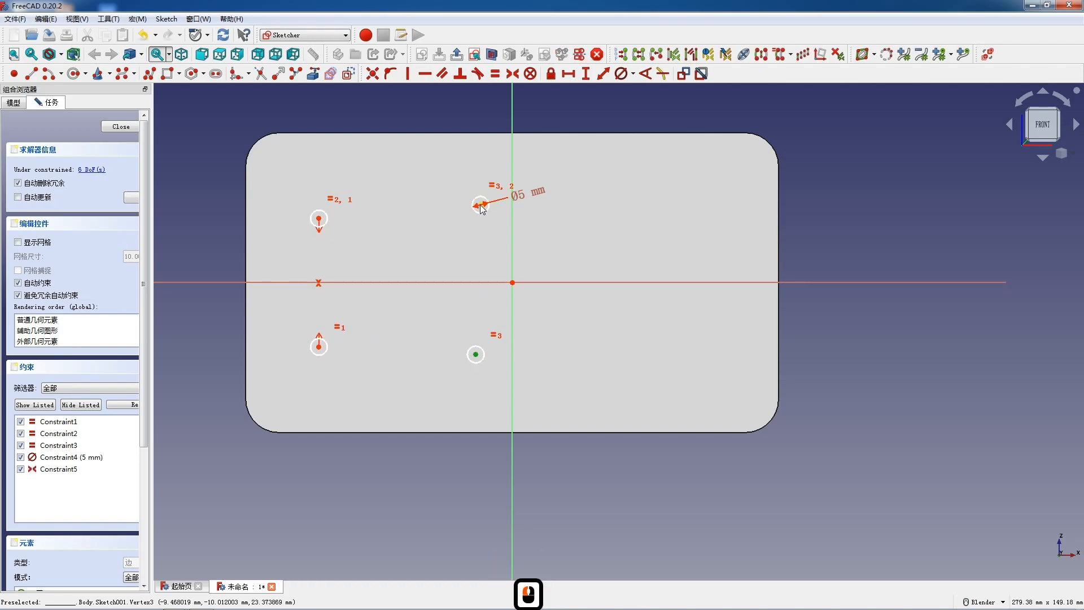
left_click(478, 283)
key("s")
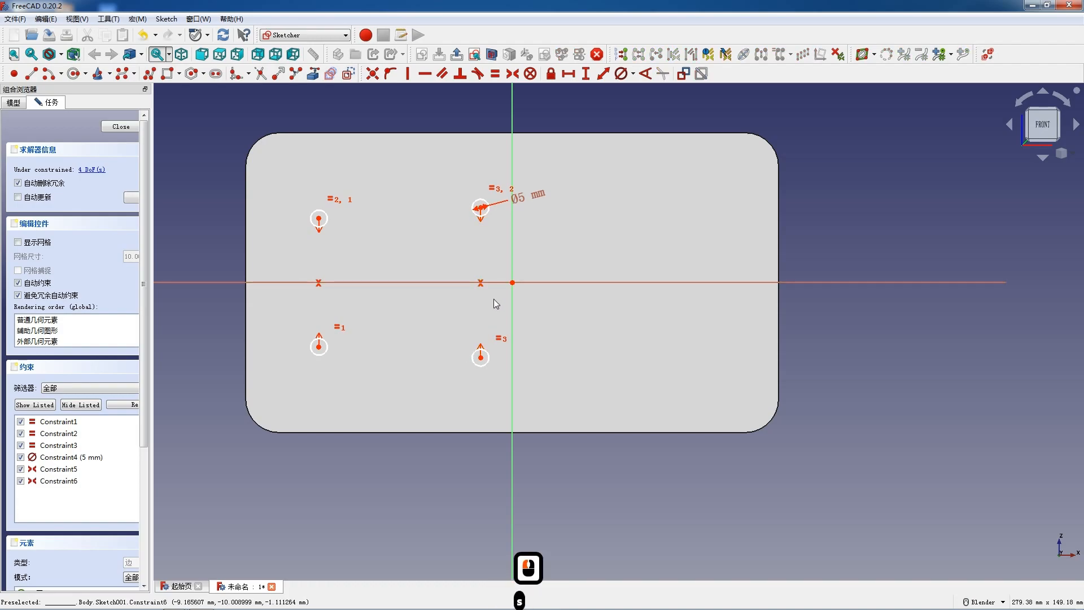
Import the plate's upper, left and lower straight edges into the sketch as external geometry
left_click(320, 219)
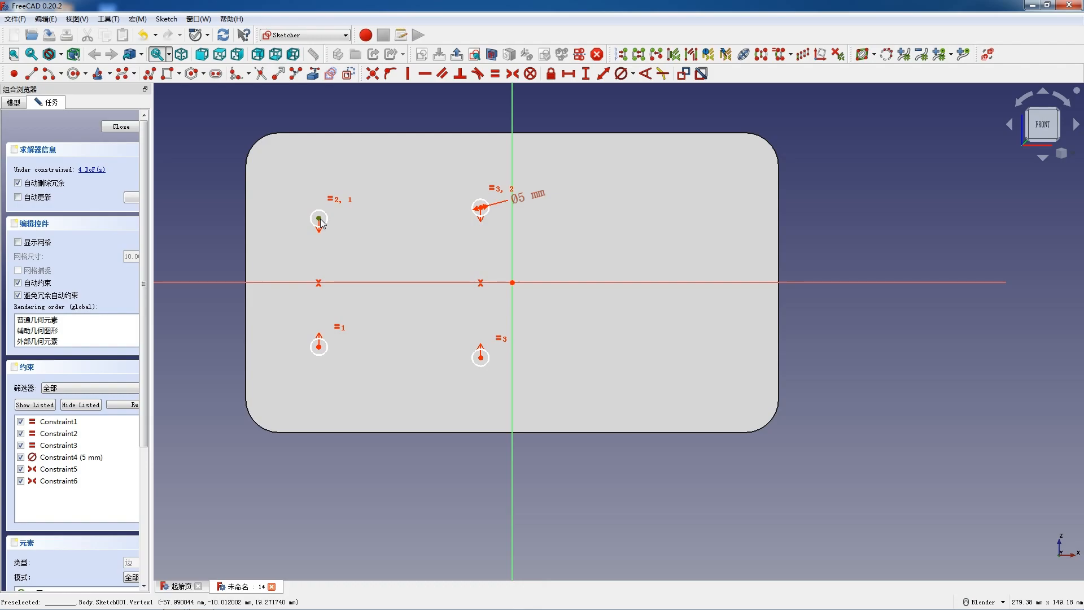
left_click(295, 74)
left_click(327, 134)
left_click(247, 329)
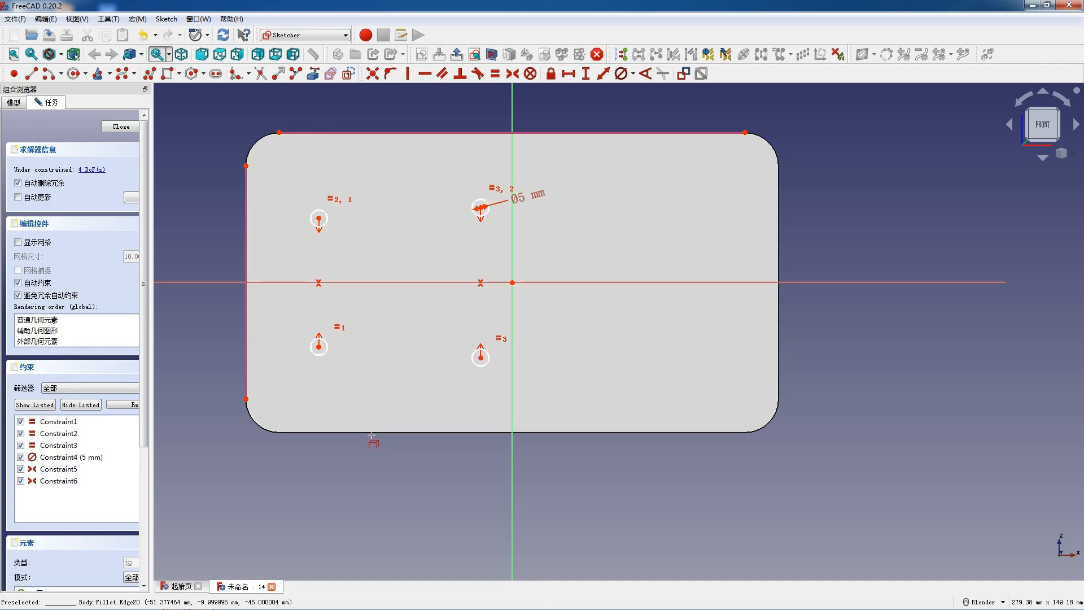
left_click(372, 433)
key("Escape")
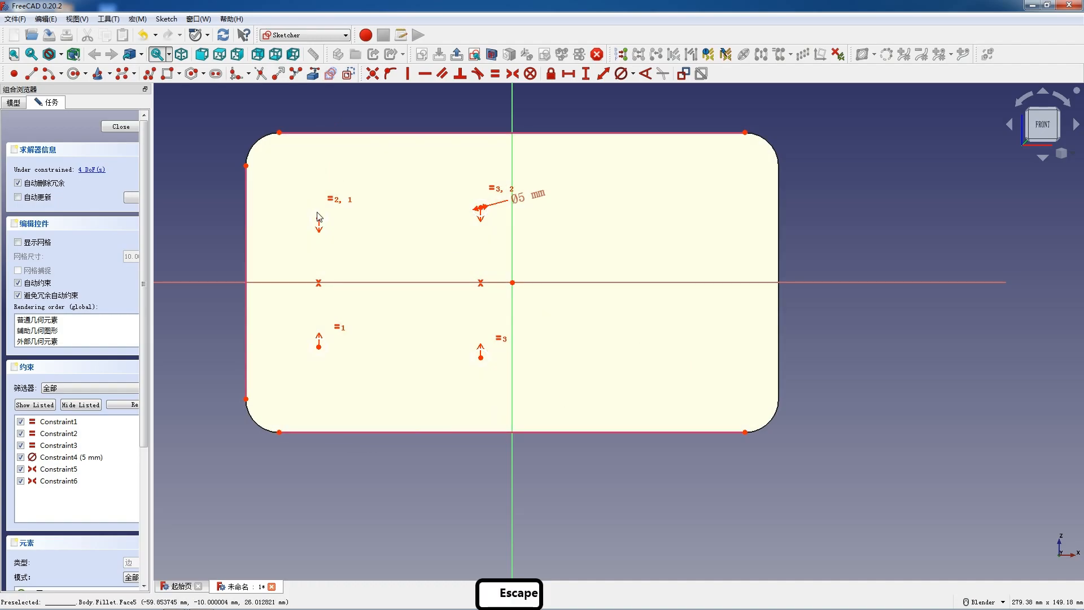
Constrain the upper-left circle's centre to a vertical distance of 25 mm from the plate's upper edge
left_click(319, 219)
left_click(278, 131)
left_click(279, 133)
left_click(319, 219)
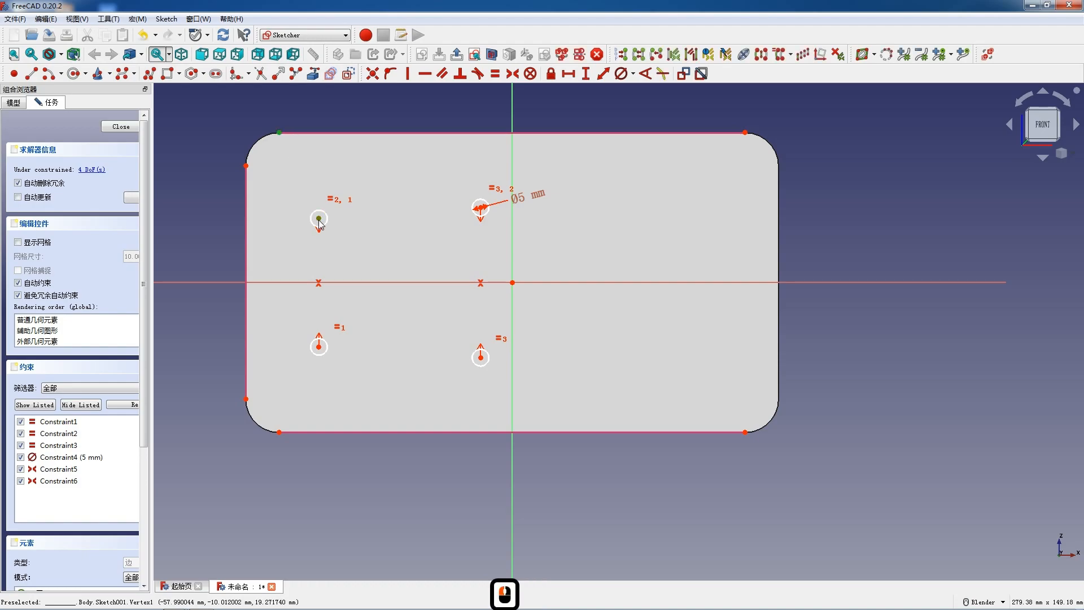
type("i")
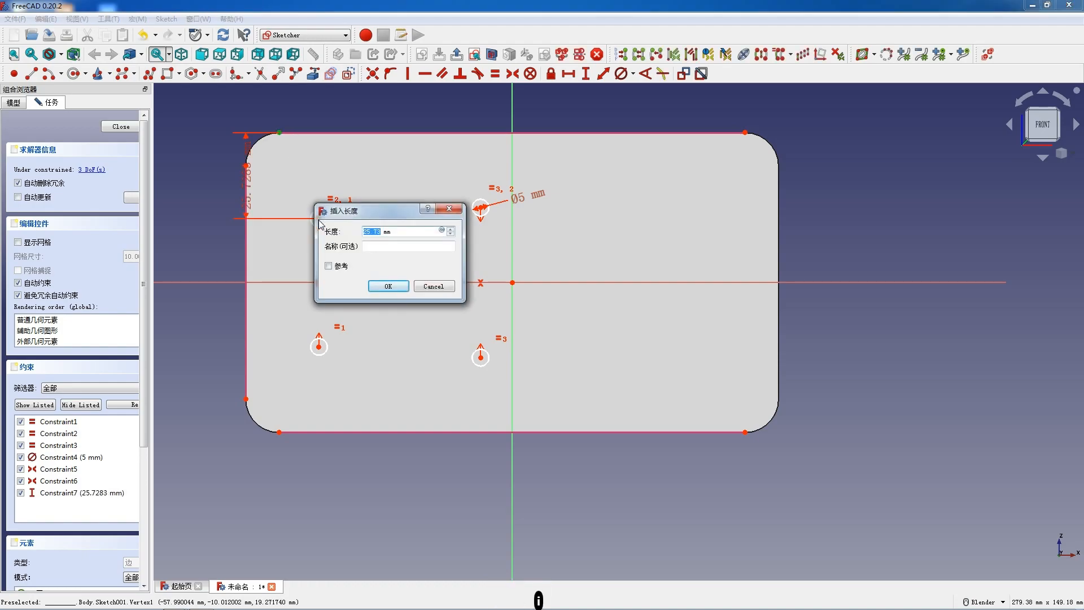
type("25")
key("Return")
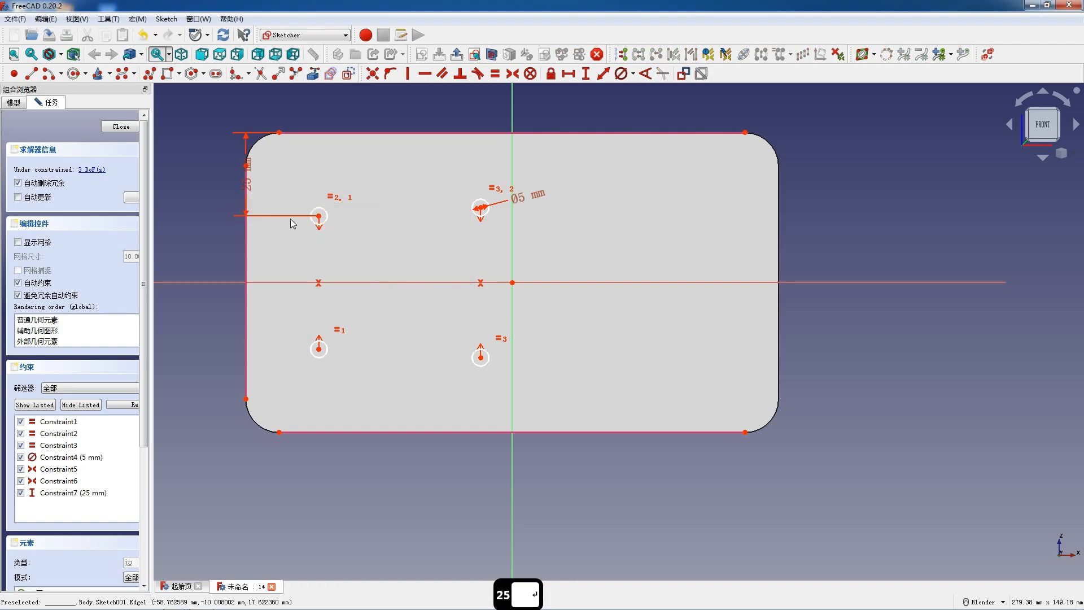
Constrain the upper-left circle's centre to a horizontal distance of 16 mm from the plate's left edge
left_click(319, 217)
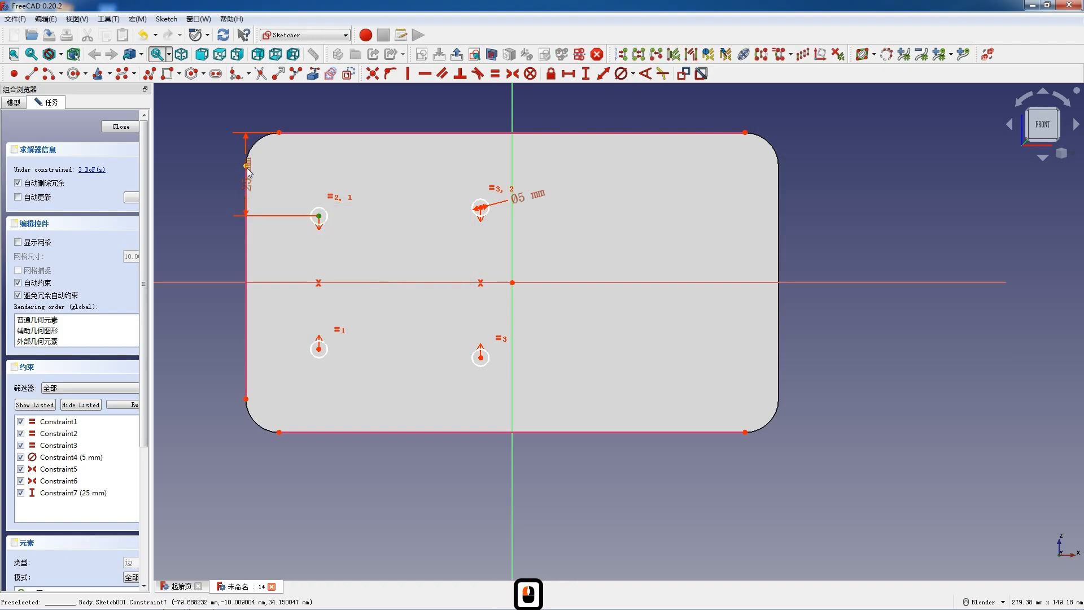
left_click(247, 171)
key("l")
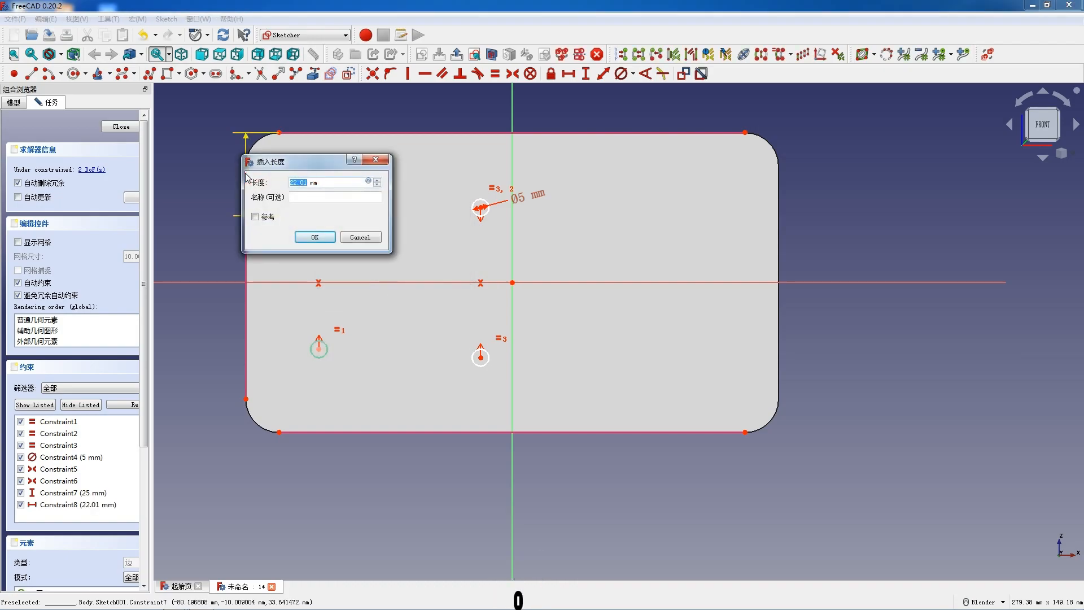
type("1")
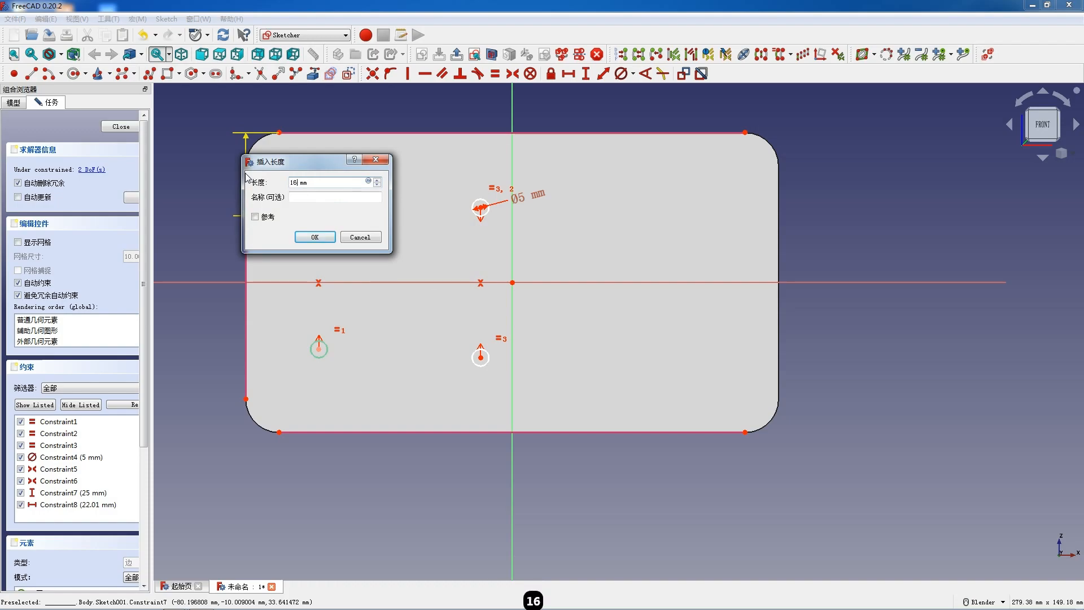
type("6")
key("Return")
Move the circle pair nearest the vertical axis towards the left pair and constrain its centres 40 mm apart vertically
left_click_drag(433, 213, 423, 217)
left_click(423, 216)
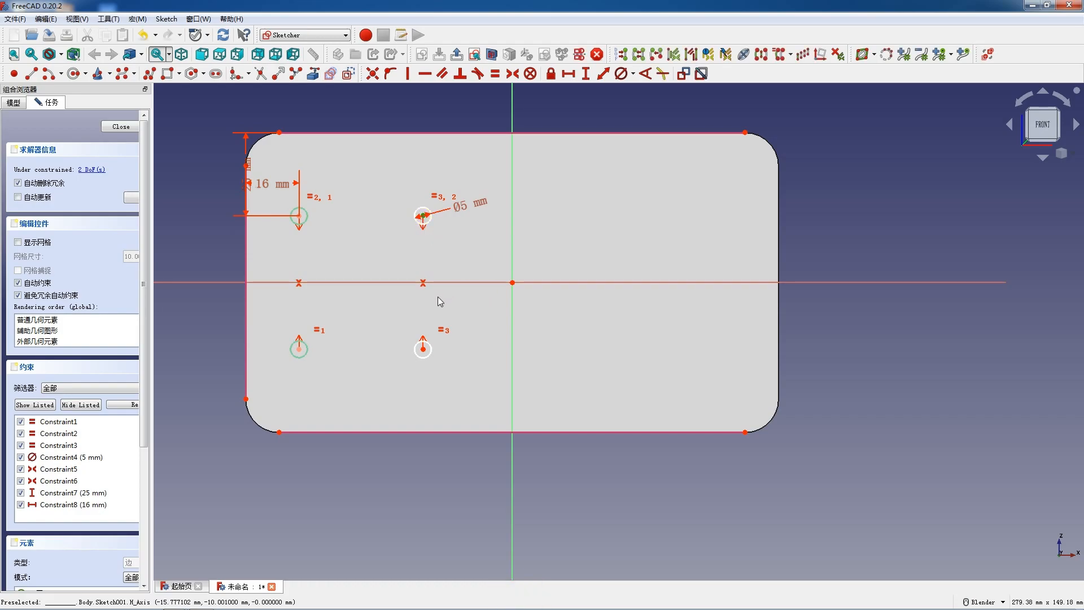
left_click(424, 349)
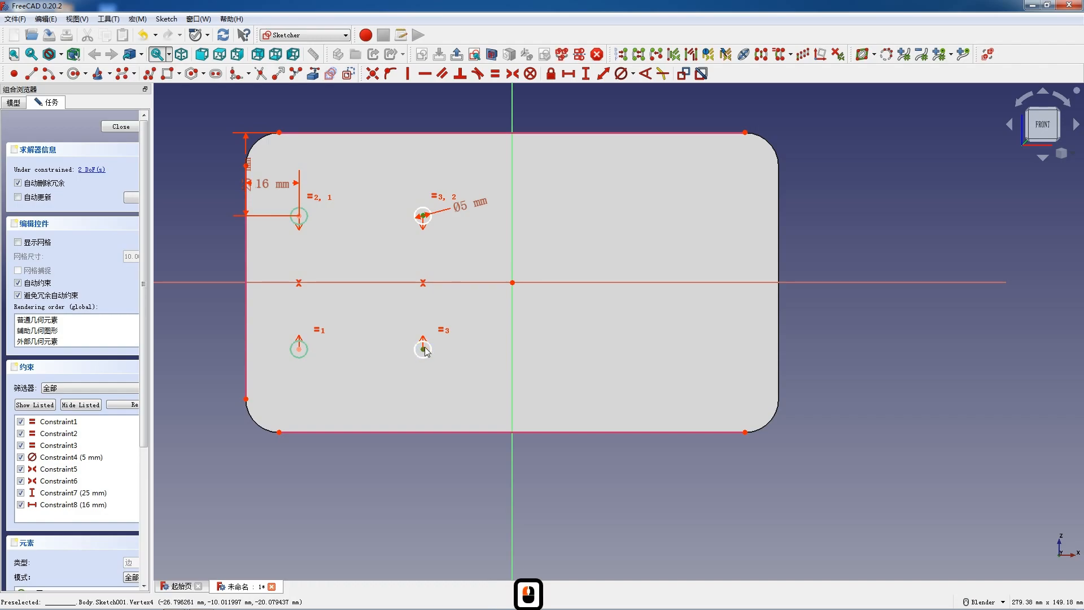
type("i40")
key("Return")
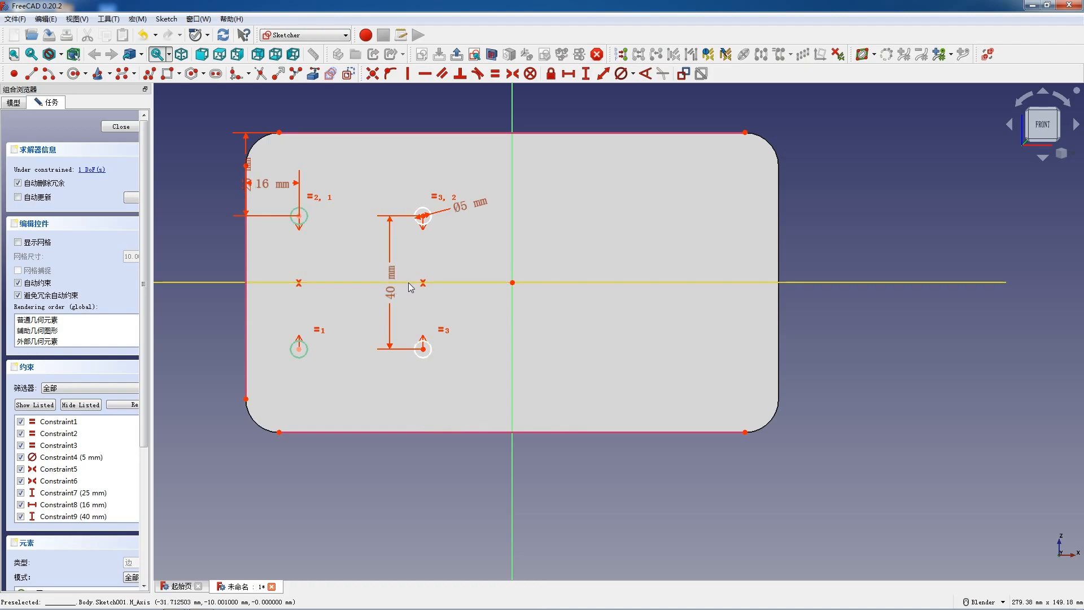
Constrain the horizontal distance between the two upper circles' centres to 50 mm
left_click(424, 217)
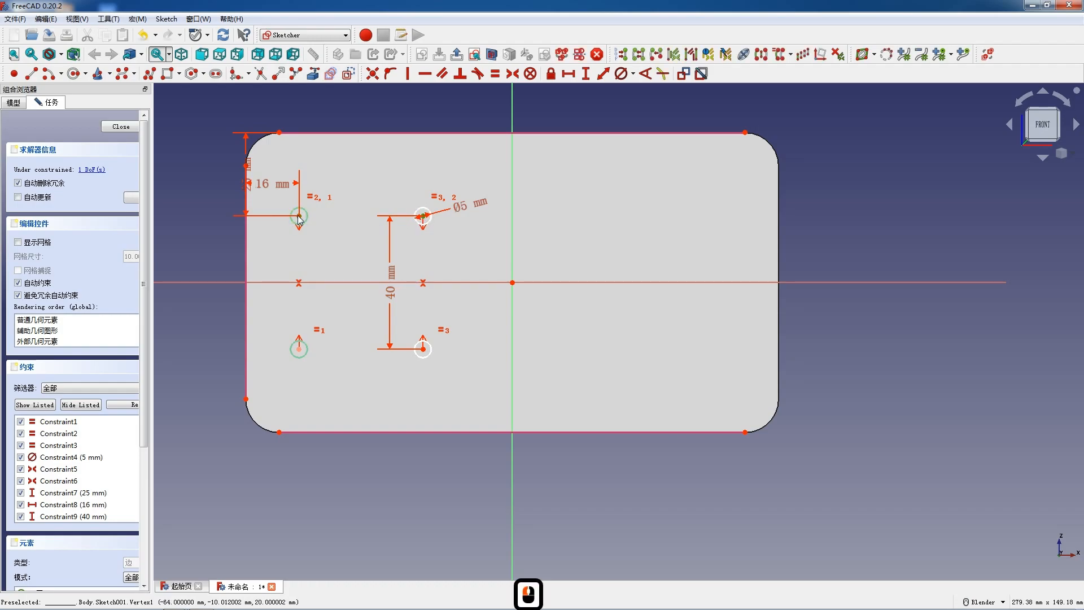
left_click(299, 217)
type("lh50")
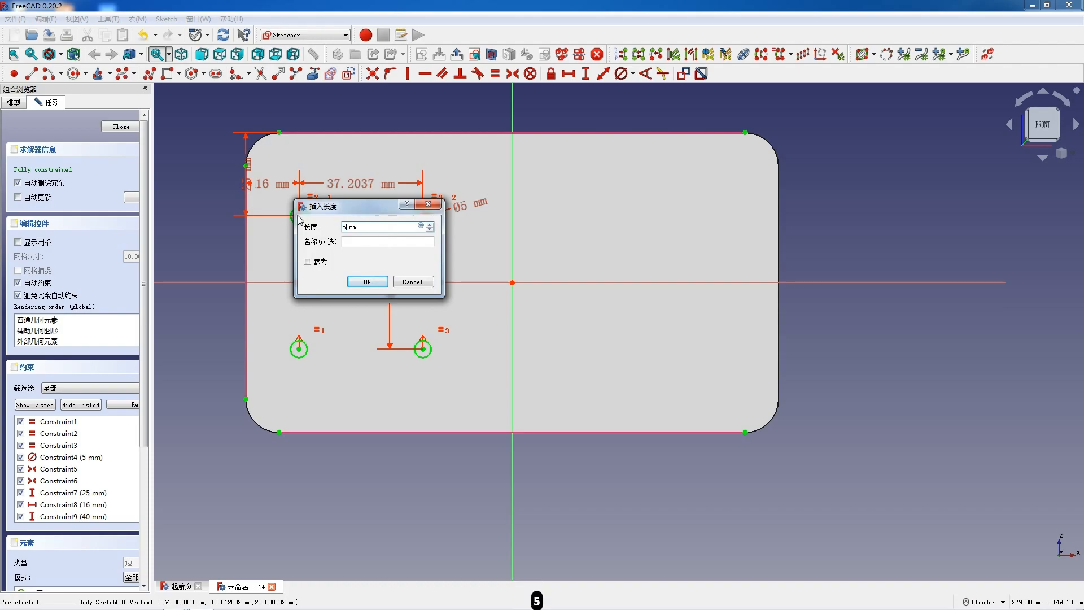
key("Return")
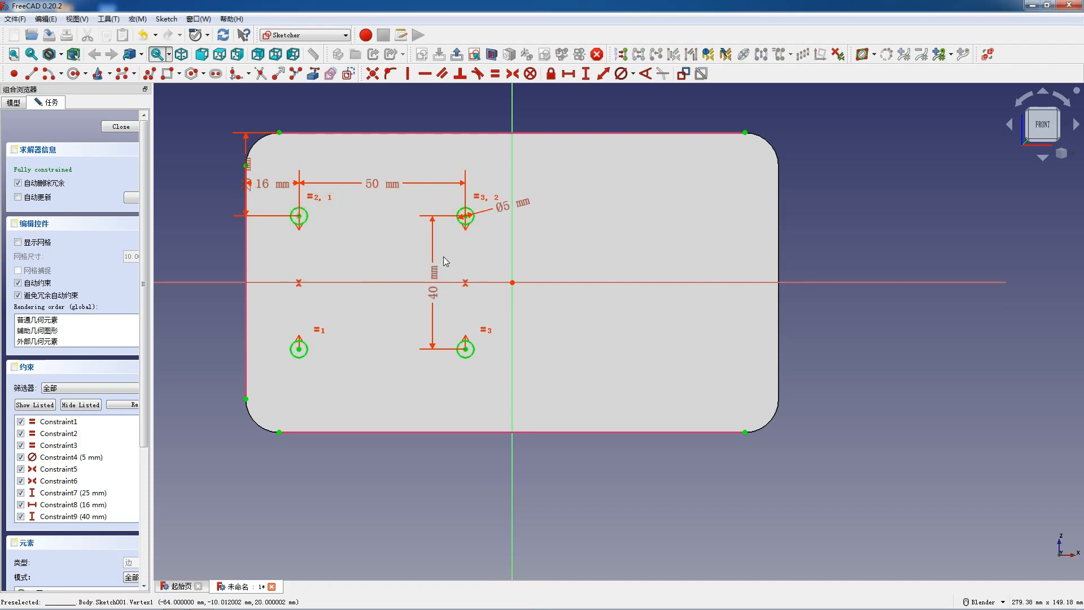
left_click(466, 217)
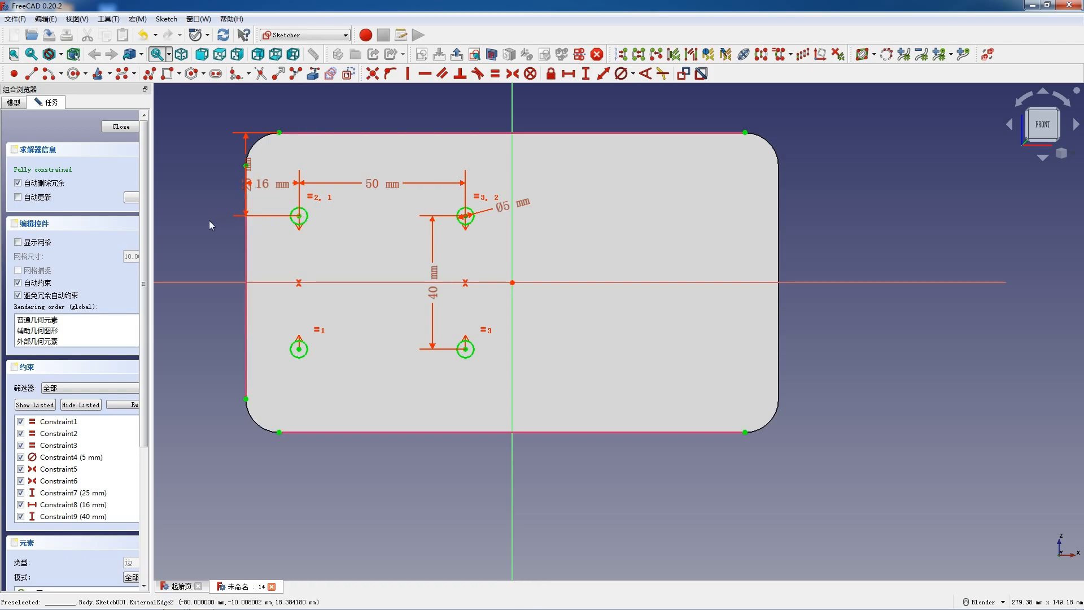
left_click(299, 215)
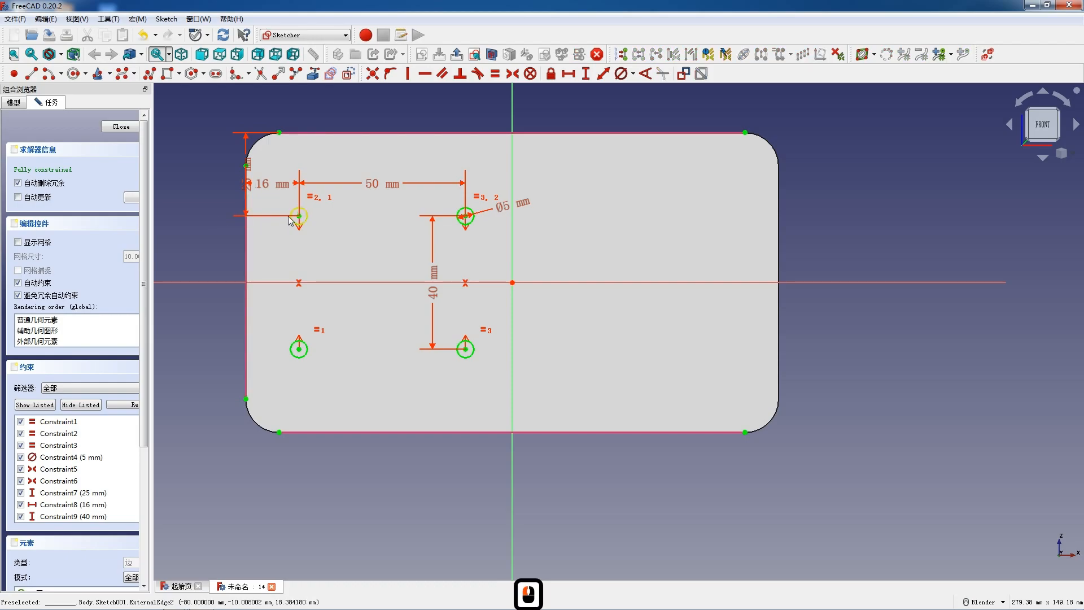
left_click(299, 348)
key("i")
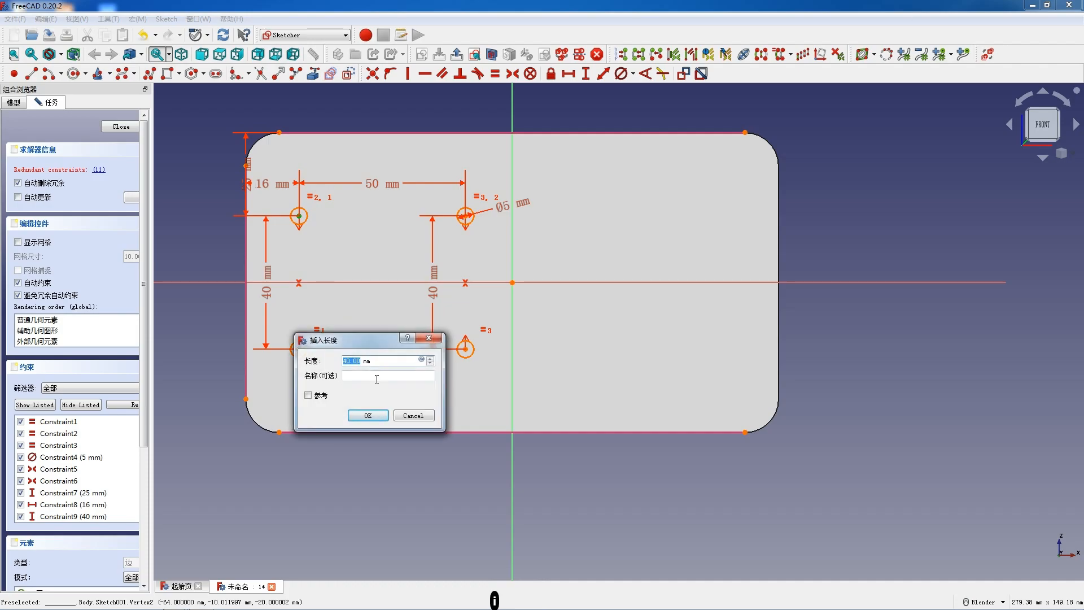
left_click(412, 416)
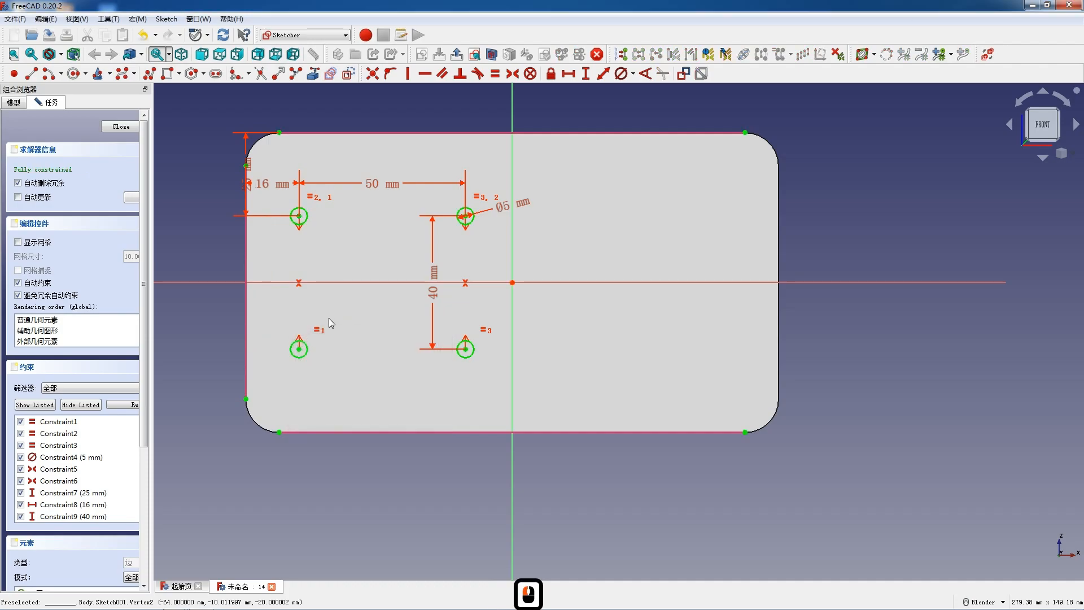
Close the sketch and pocket its four circles 12 mm deep into the plate
left_click(120, 127)
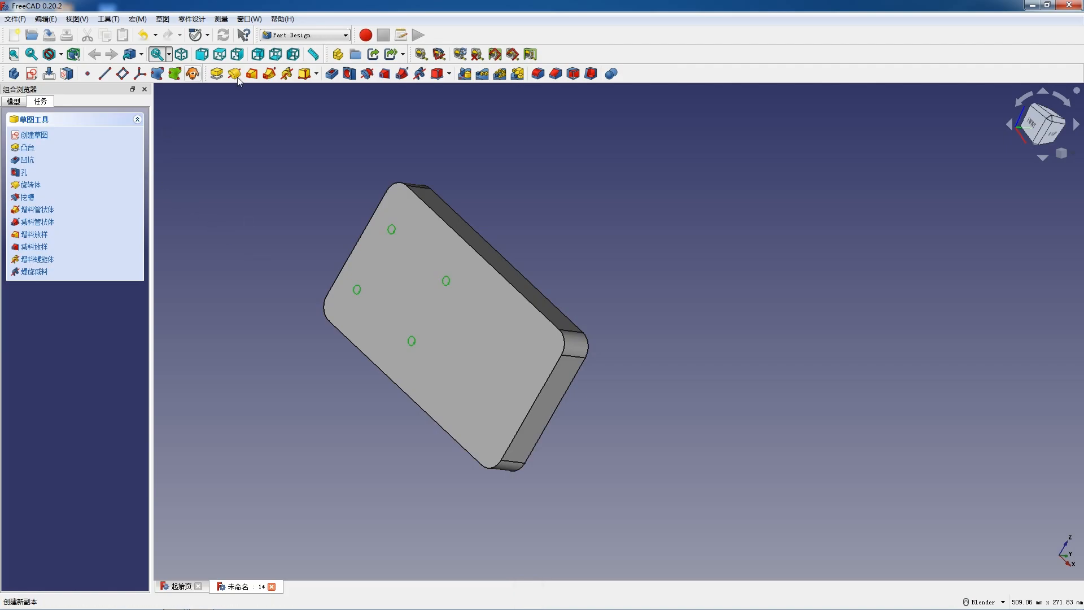
left_click(333, 76)
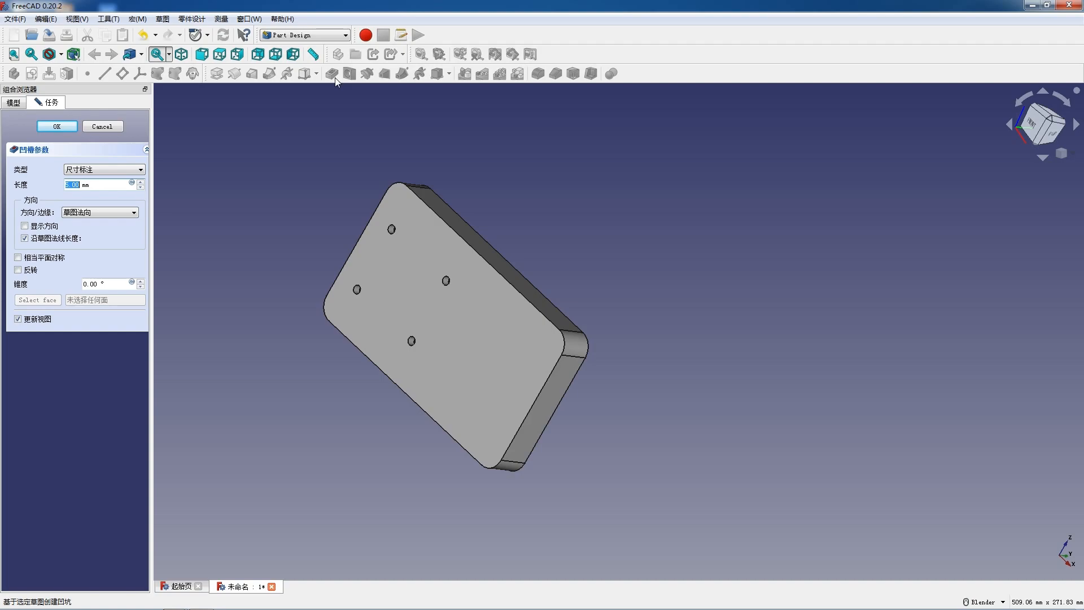
key("Return")
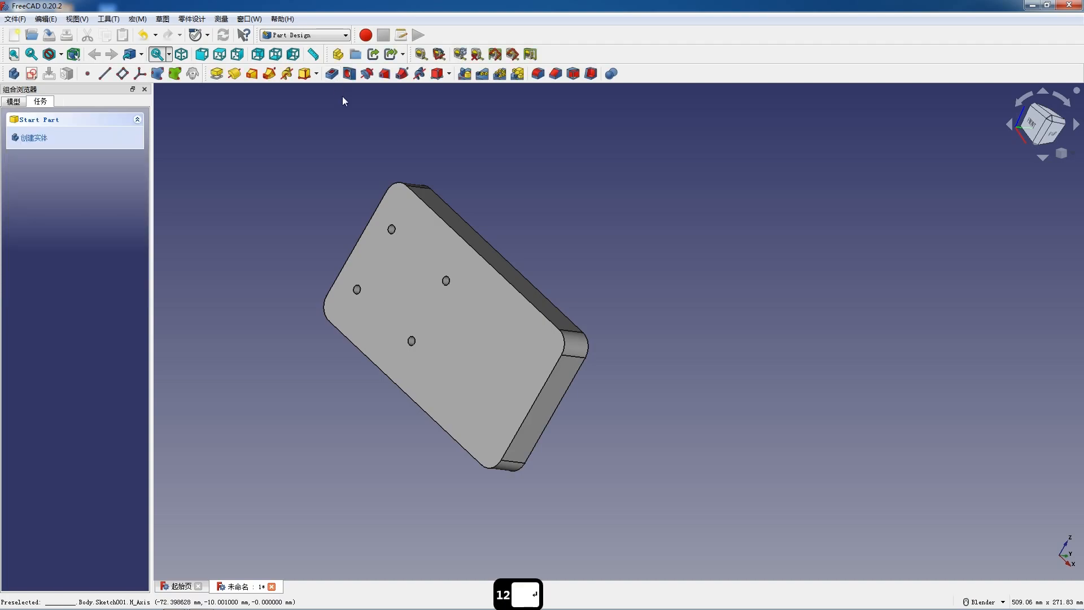
Create a new sketch on the plate's front face with the four holes
left_click(411, 266)
left_click(34, 134)
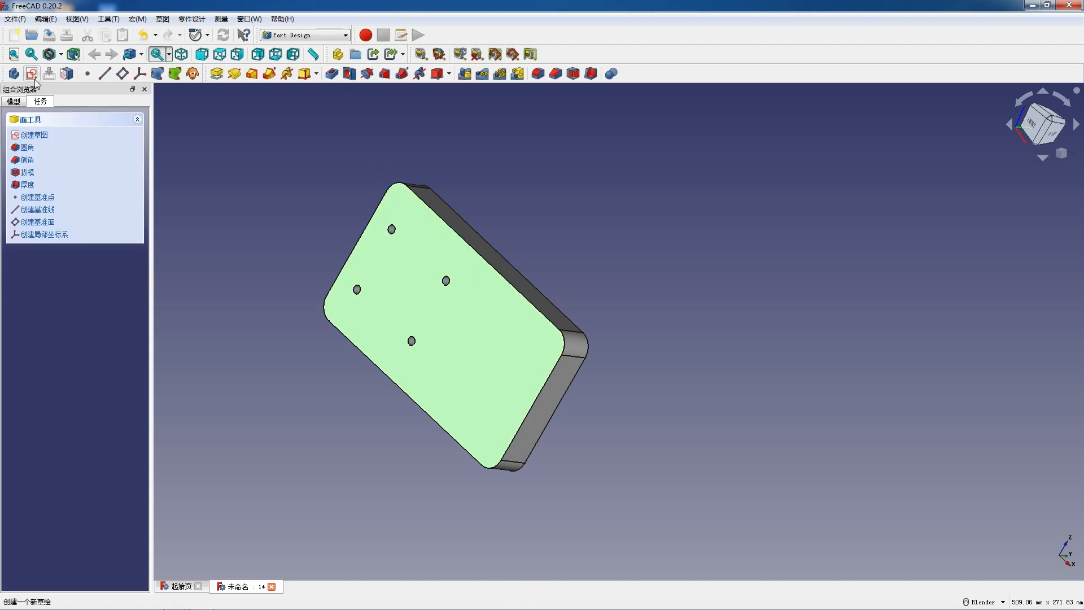
scroll(328, 113, "down", 3)
scroll(350, 243, "up", 7)
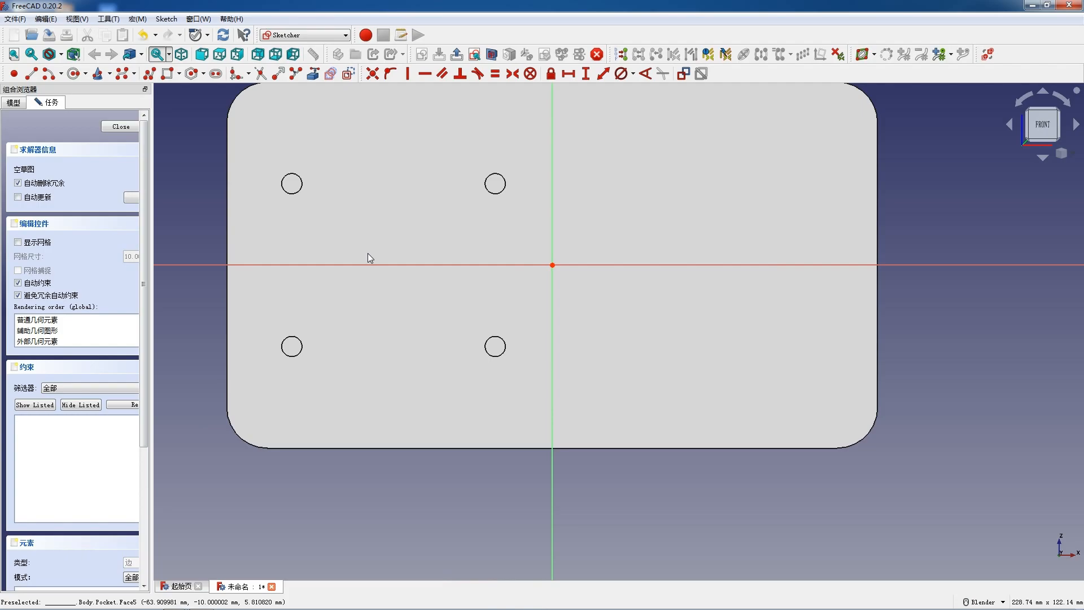
scroll(381, 233, "up", 1)
Sketch three circles between the four holes: one centred on the horizontal axis, one above it and one below it
key("g")
key("c")
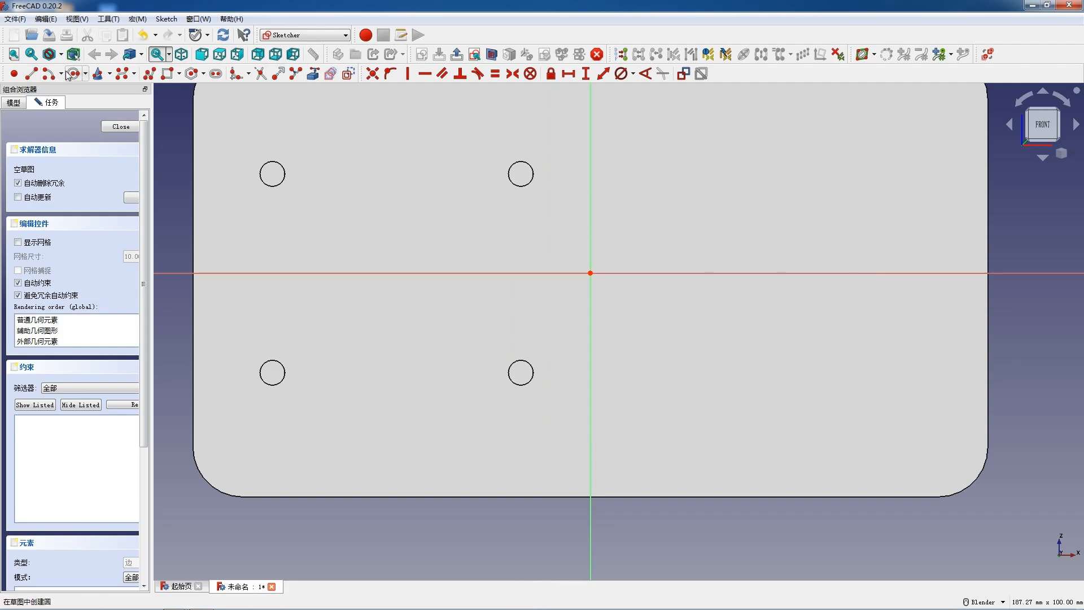
left_click(329, 273)
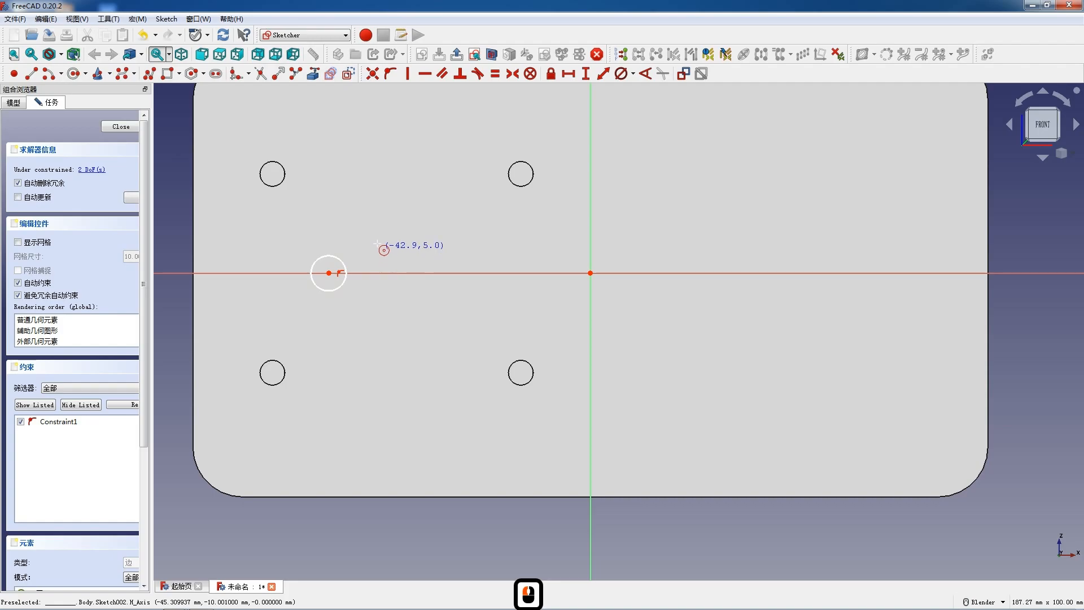
left_click(404, 221)
left_click(417, 233)
left_click(404, 335)
left_click(455, 351)
Sketch two circles just right of the vertical axis, one above and one below the horizontal axis
scroll(539, 298, "down", 3)
scroll(655, 293, "up", 2)
left_click(552, 259)
left_click(559, 264)
left_click(561, 341)
left_click(582, 349)
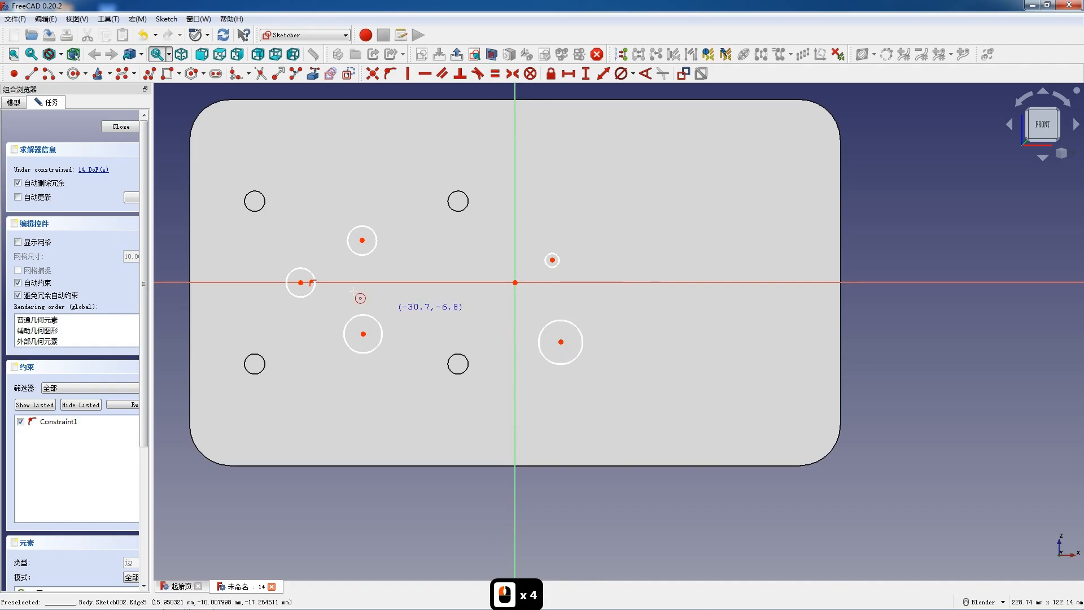
key("Escape")
Constrain all five new circles to equal size
left_click(314, 290)
left_click(358, 254)
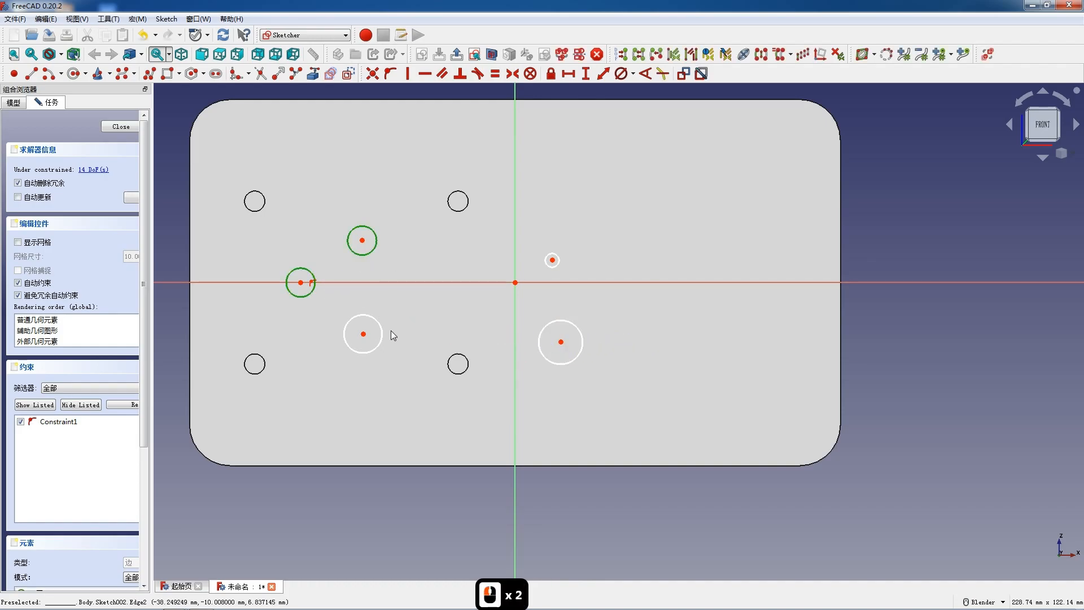
left_click(382, 335)
left_click(539, 333)
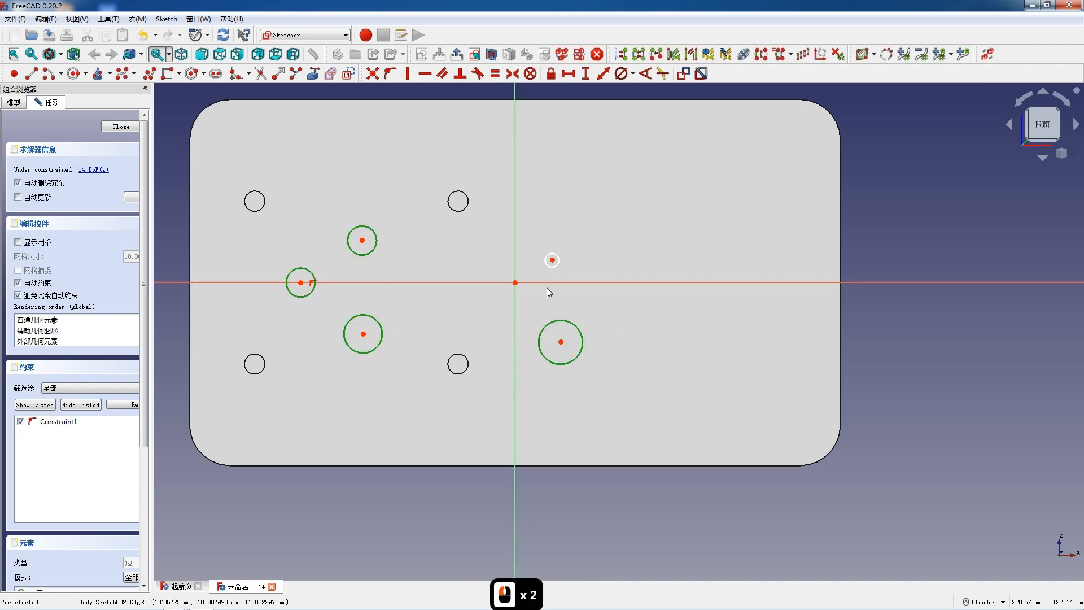
left_click(550, 269)
key("e")
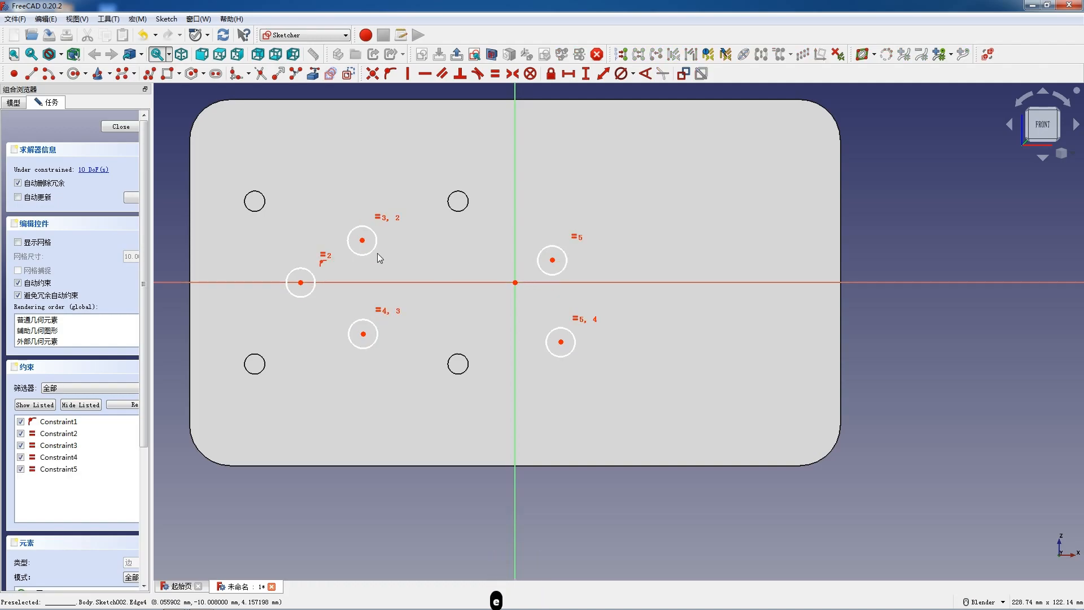
Constrain the diameter of the upper circle between the four holes to 7 mm
left_click(368, 249)
left_click(622, 76)
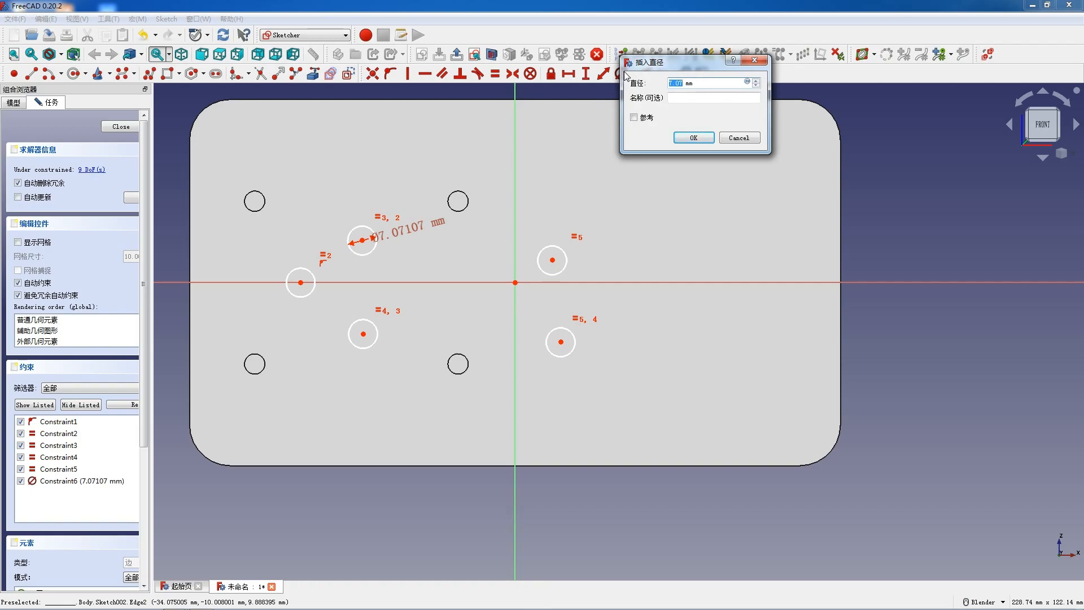
key("Return")
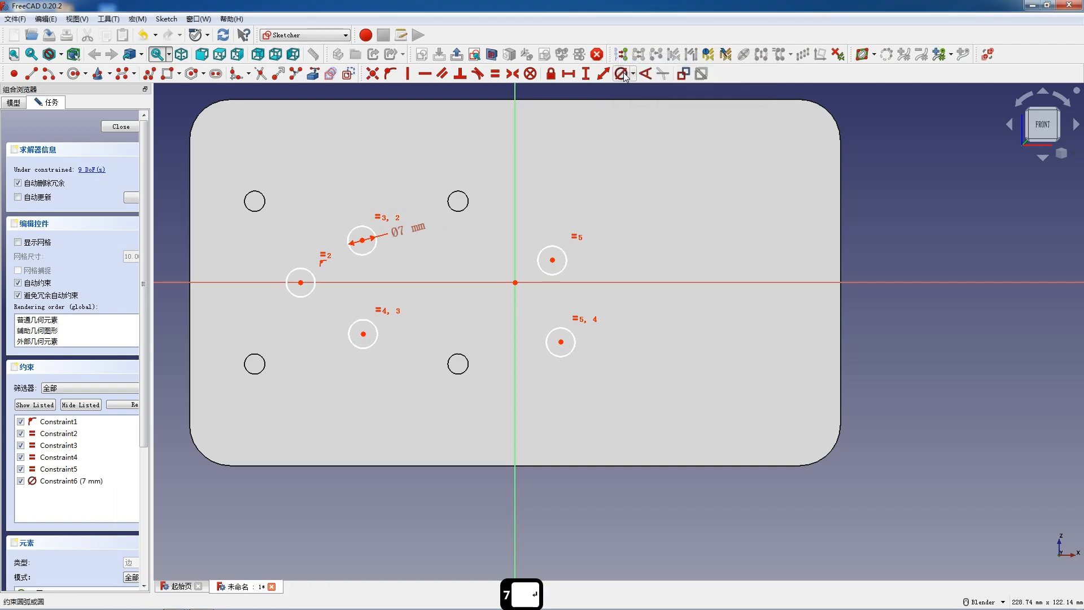
Make the centres of the two circles right of the vertical axis symmetric about the horizontal axis
left_click(531, 267)
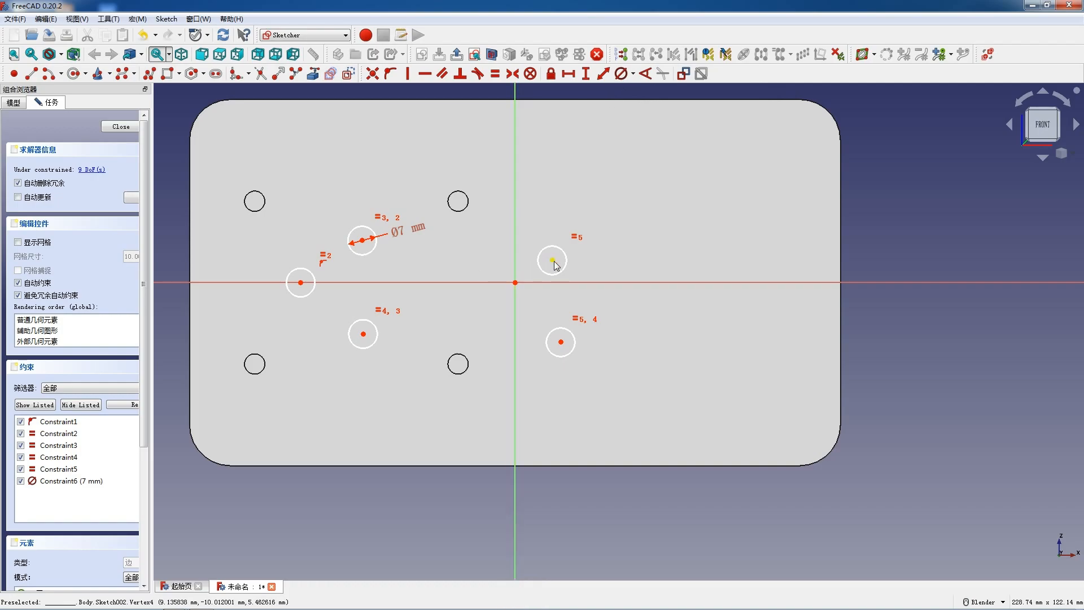
left_click(552, 259)
left_click(561, 342)
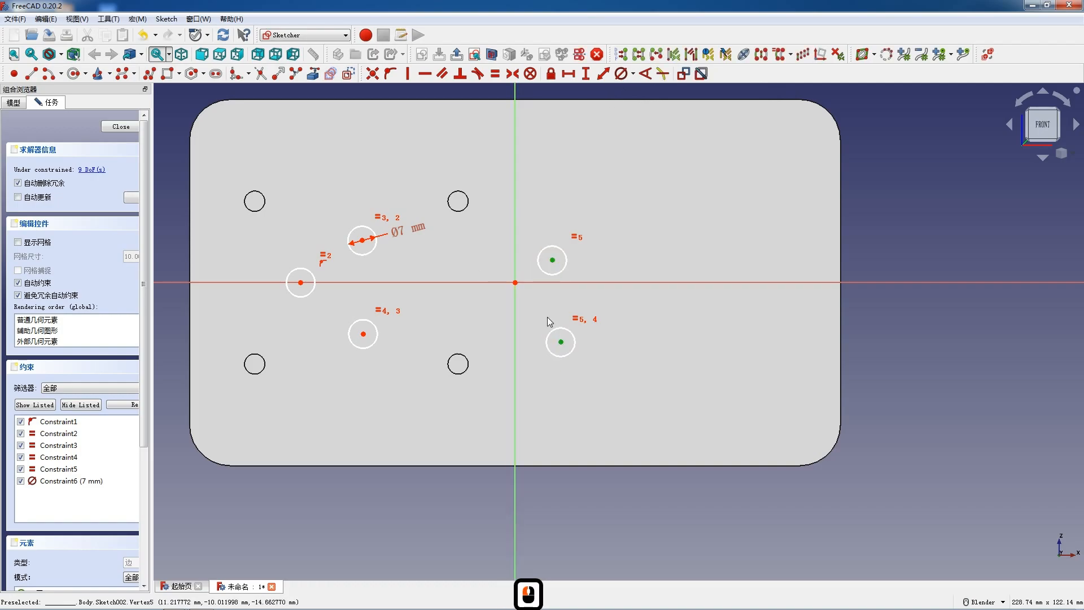
left_click(531, 282)
key("s")
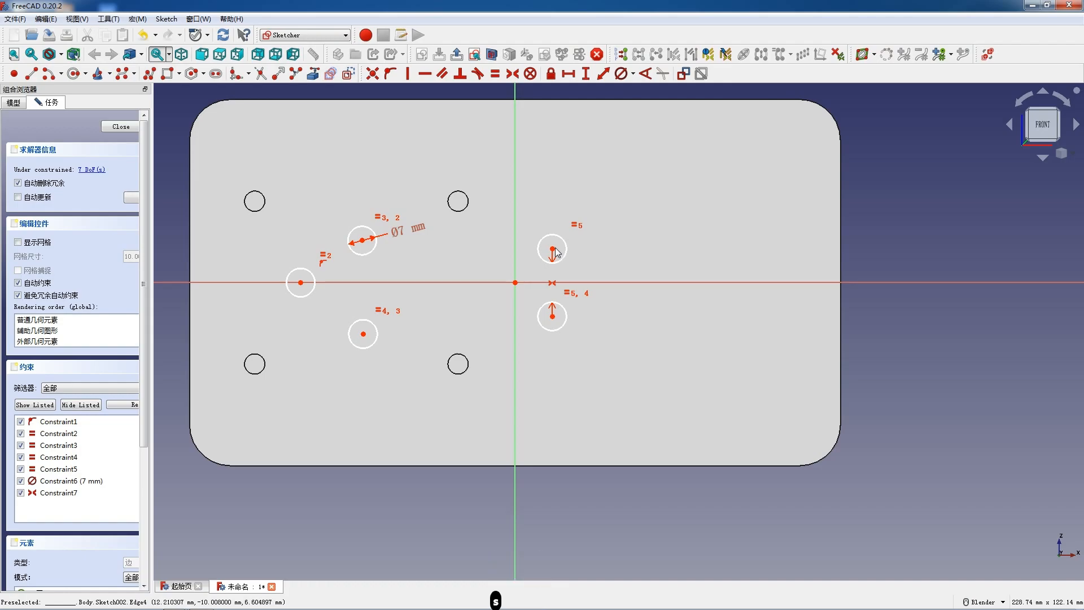
Constrain the vertical distance between the centres of the two circles right of the vertical axis to 20 mm
left_click(552, 250)
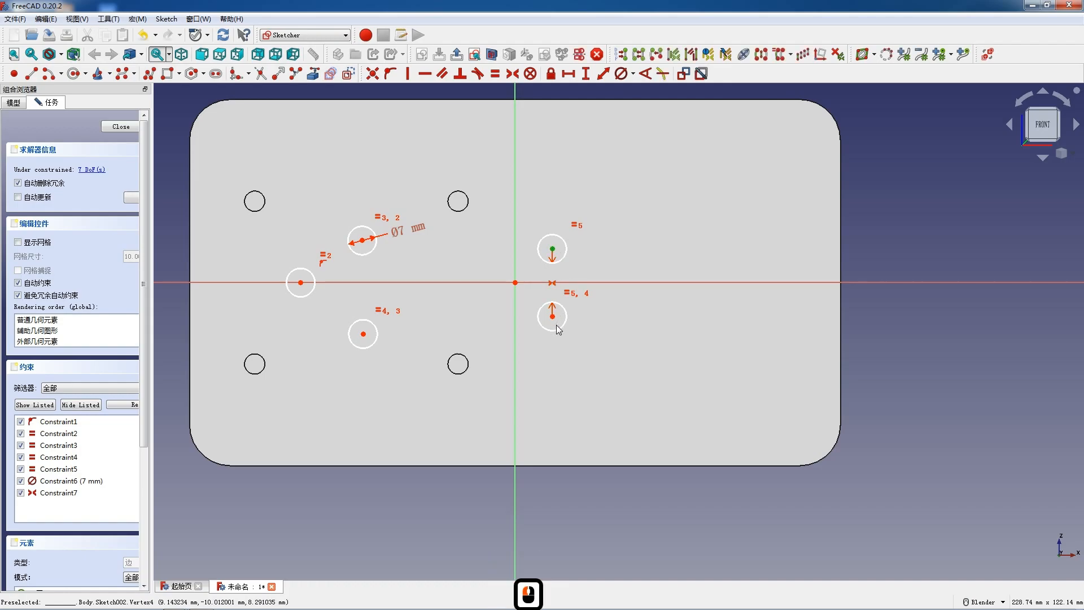
left_click(552, 317)
key("i")
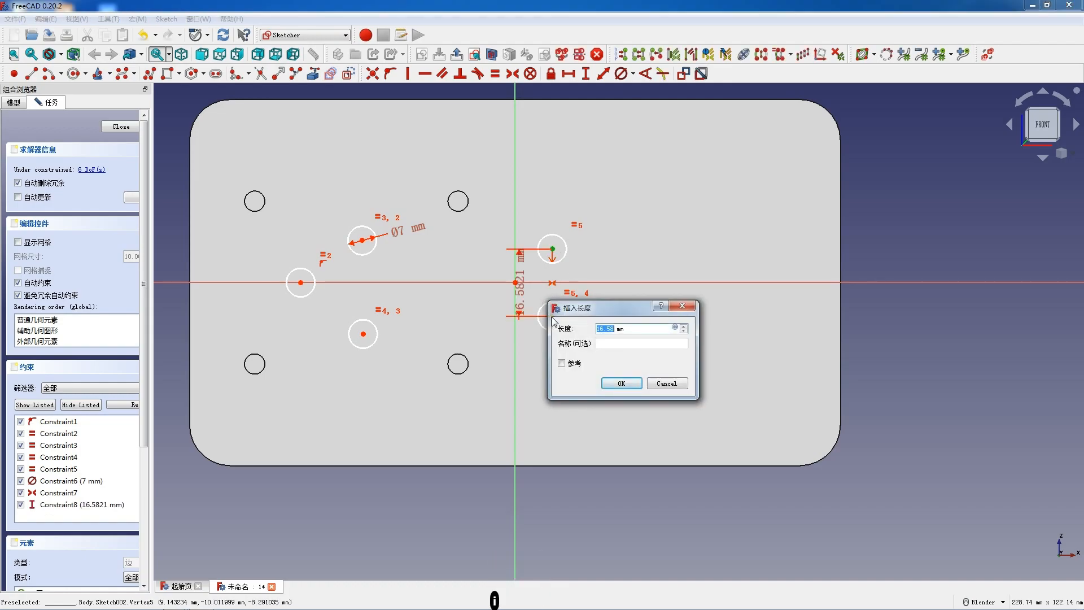
type("2")
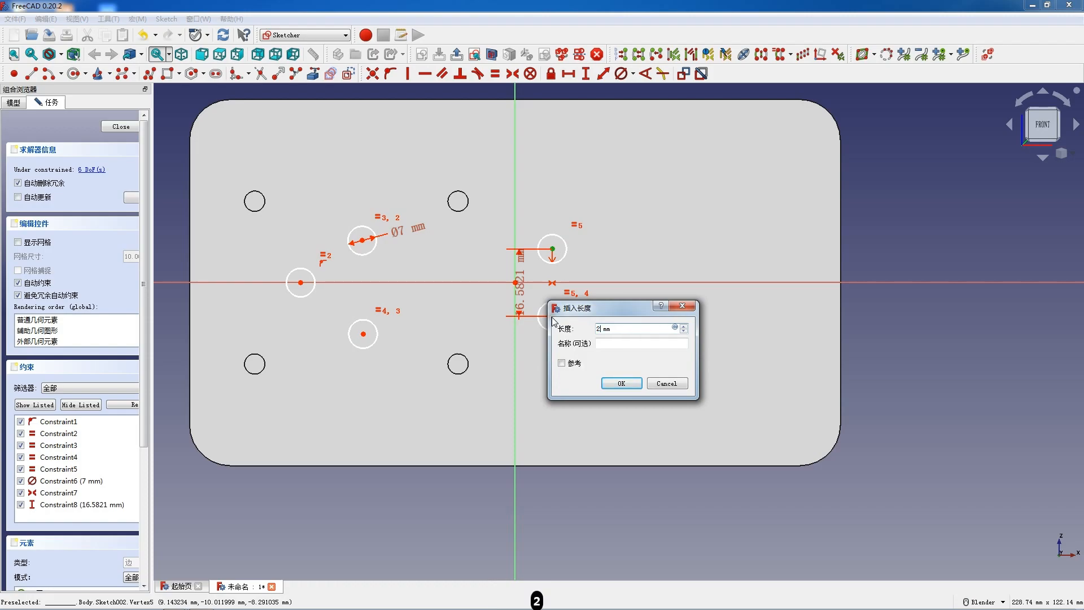
key("Return")
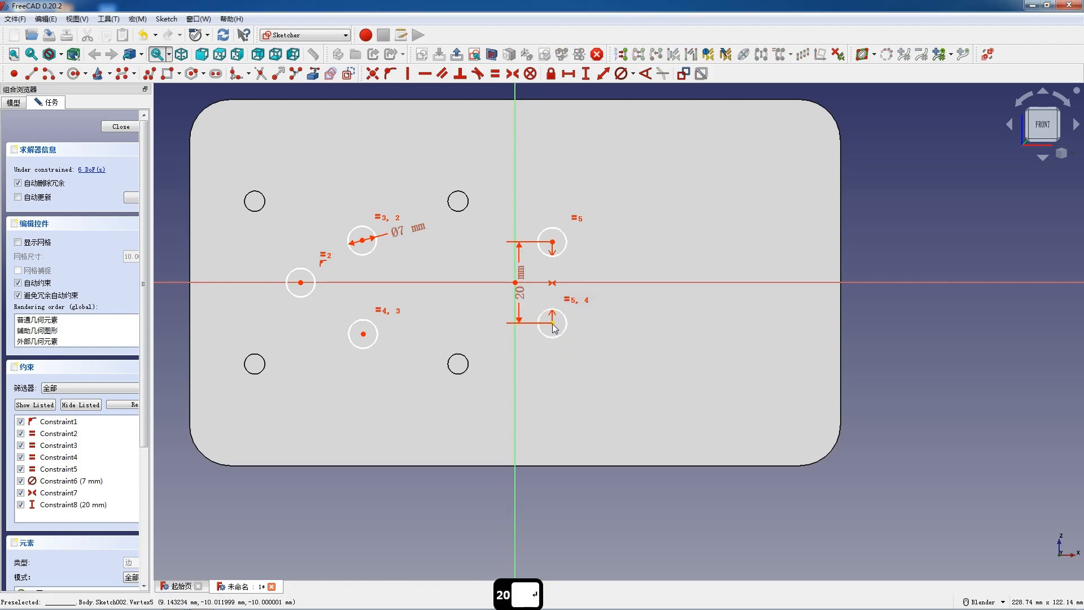
Import the plate's lower, upper and left straight edges into the new sketch as external geometry
left_click(466, 231)
left_click(314, 78)
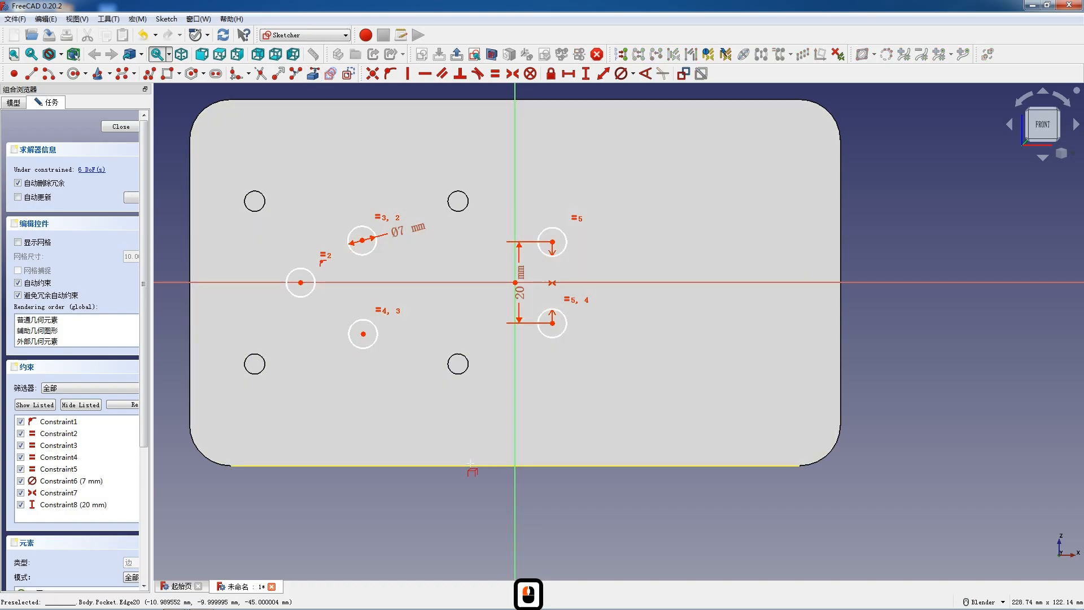
left_click(470, 464)
left_click(367, 100)
left_click(190, 191)
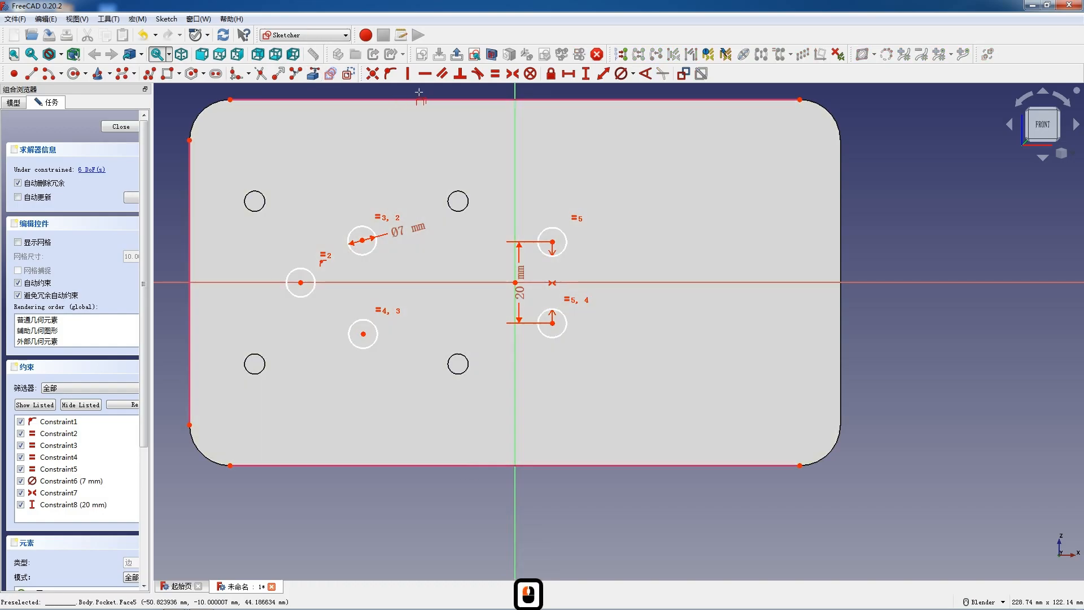
Try to constrain the vertical distance between a circle centre right of the vertical axis and the plate's lower edge to 24 mm
key("Escape")
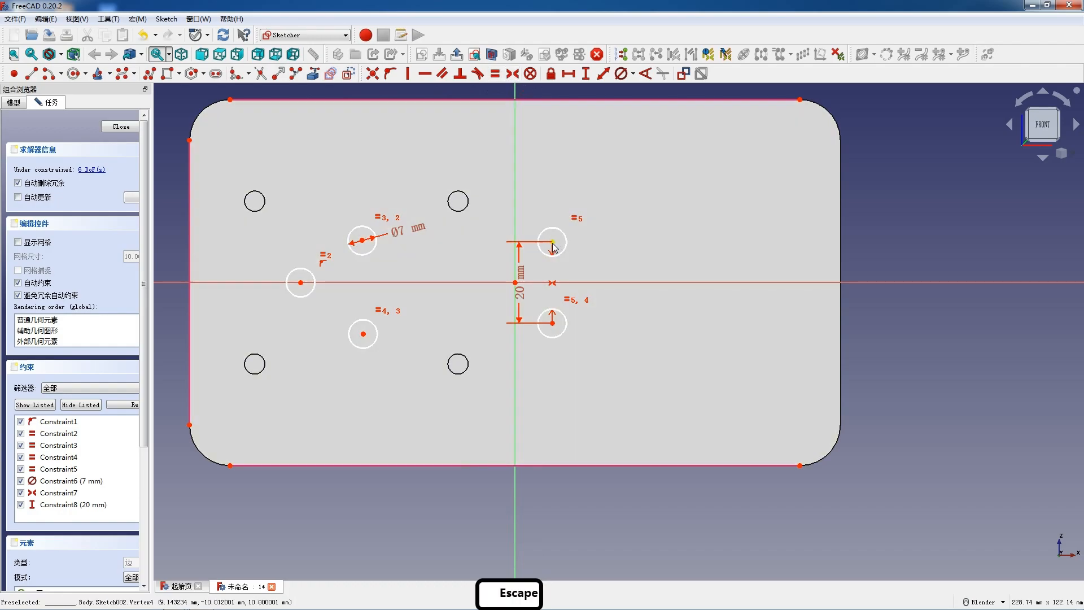
left_click(552, 242)
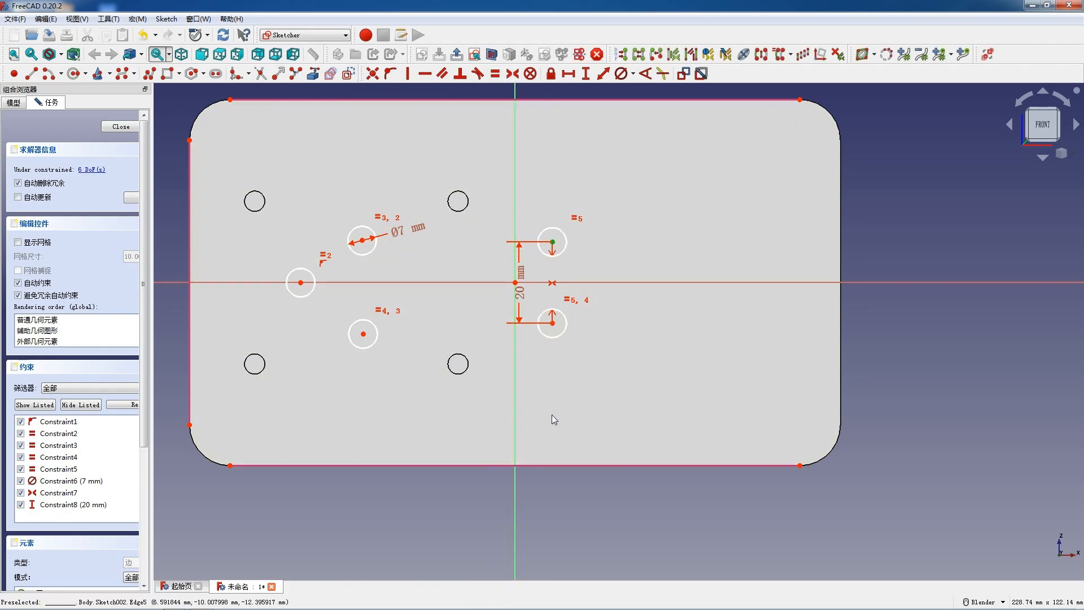
left_click(578, 475)
left_click(799, 465)
key("i")
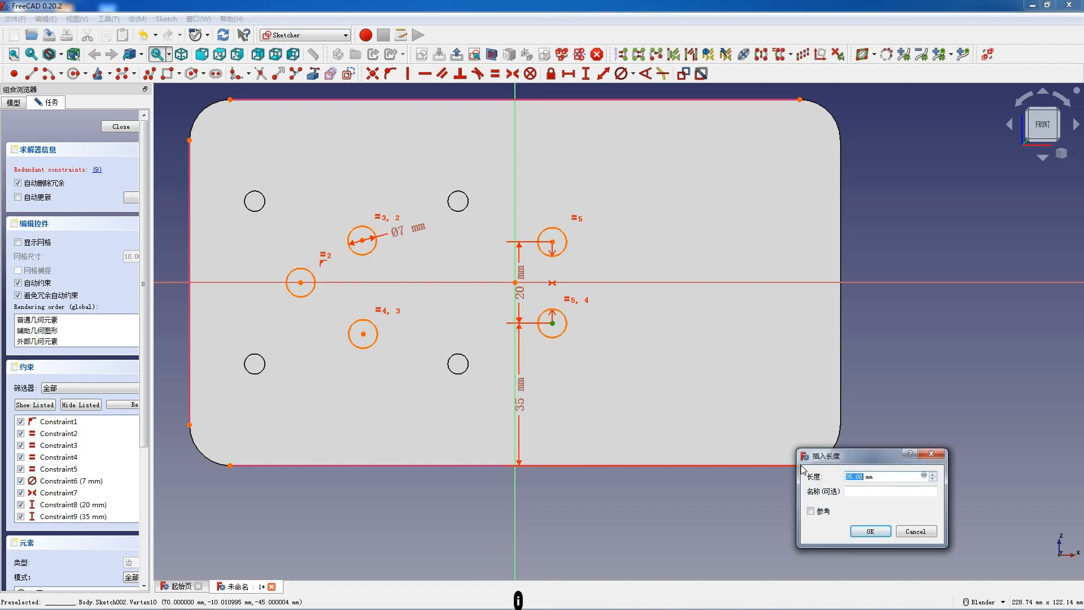
type("24")
key("Return")
Delete the symmetry constraint of the two circles right of the vertical axis and constrain the lower one's centre 24 mm above the plate's lower edge
left_click(650, 324)
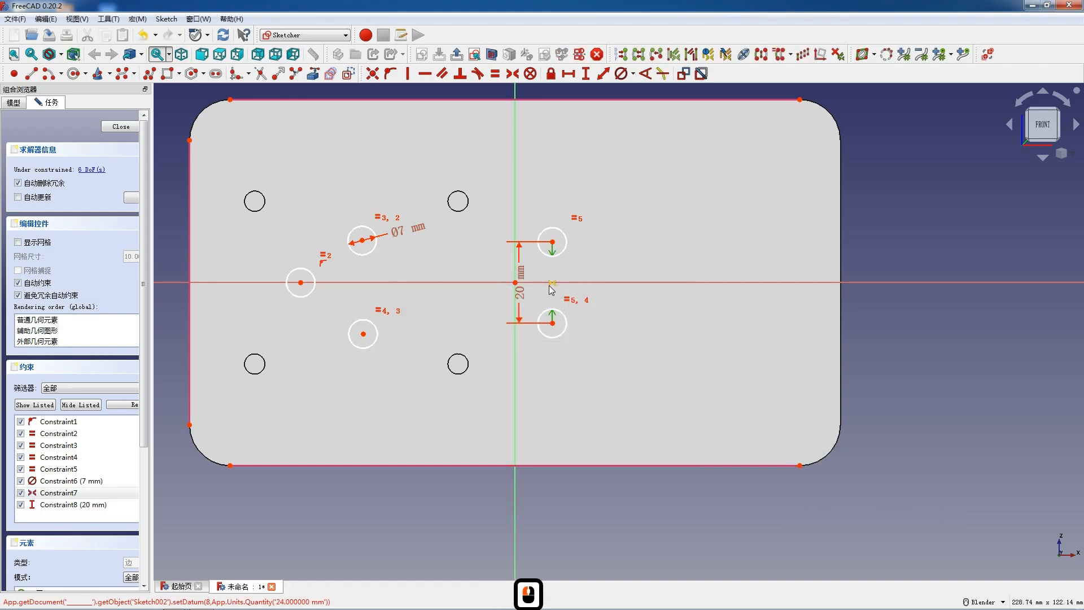
key("Delete")
left_click(553, 322)
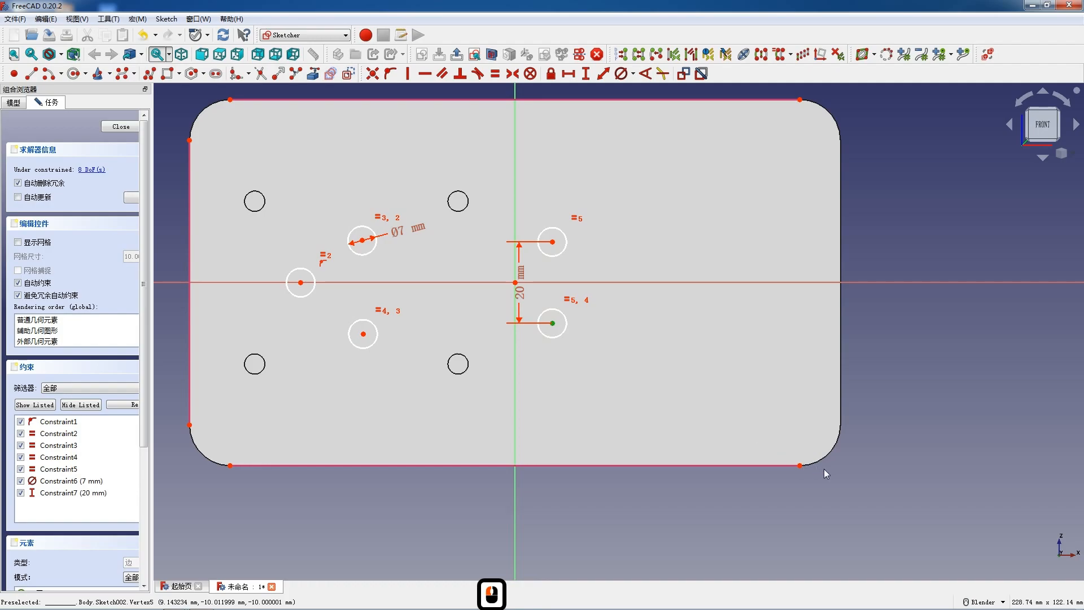
left_click(800, 467)
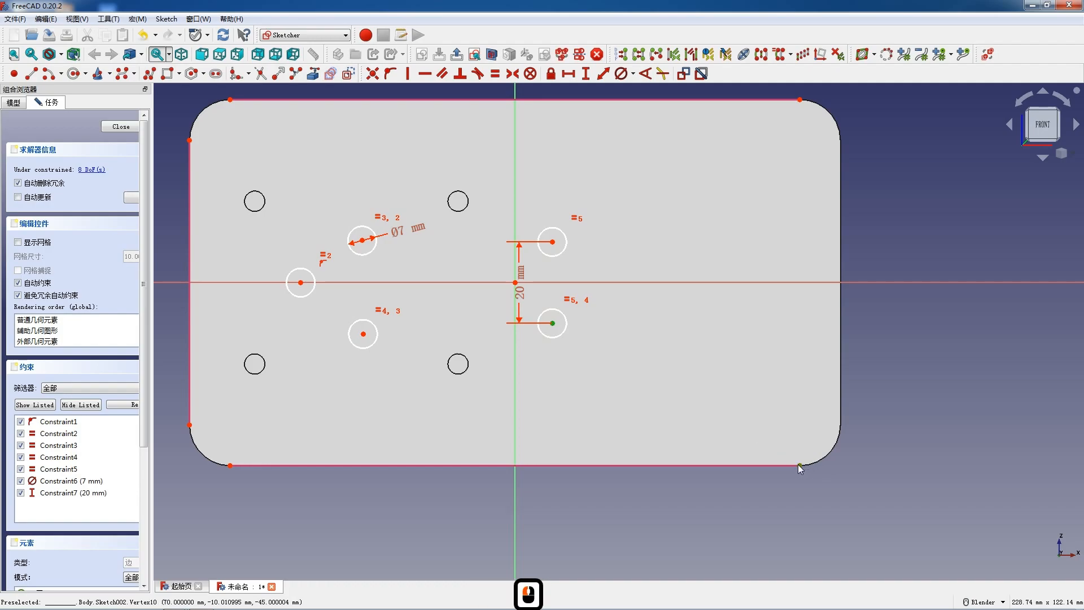
type("i")
type("24")
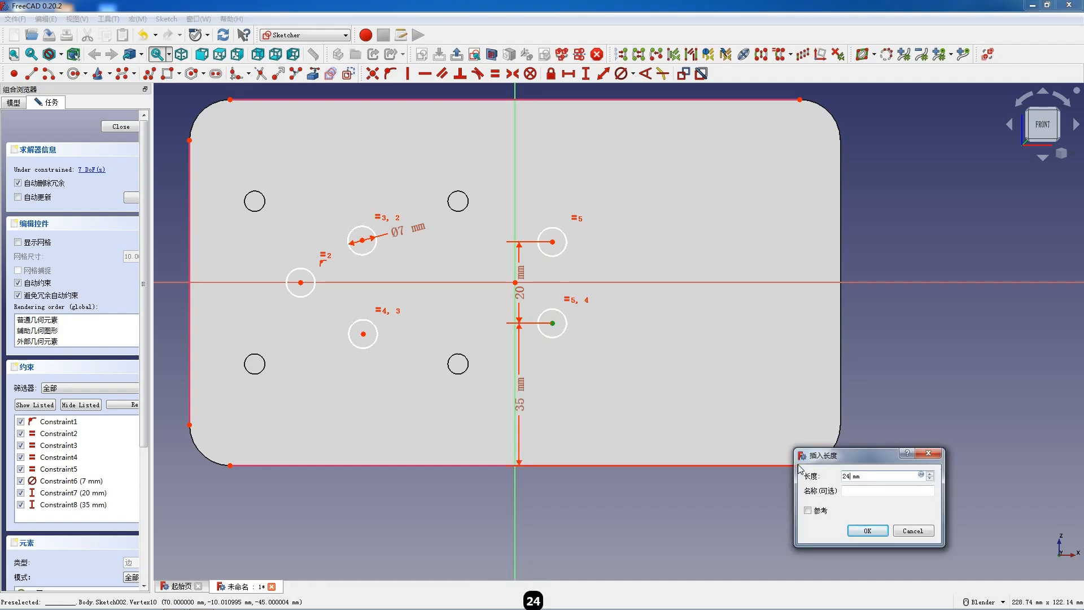
key("Return")
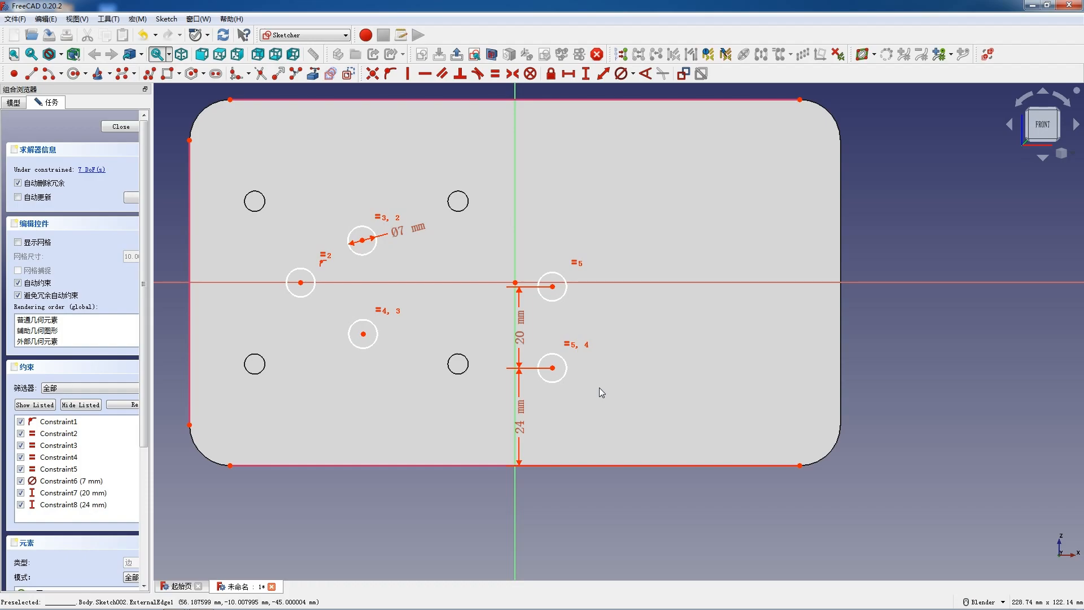
Constrain the horizontal distance from the plate's left edge to the centre of the lower circle right of the vertical axis to 115 mm
left_click(553, 369)
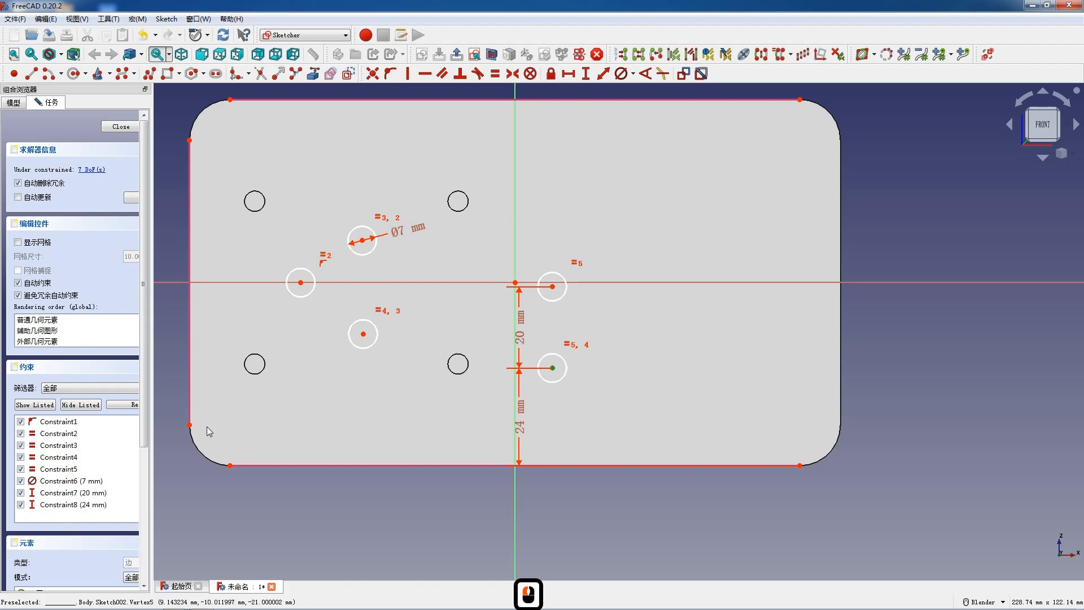
type("l")
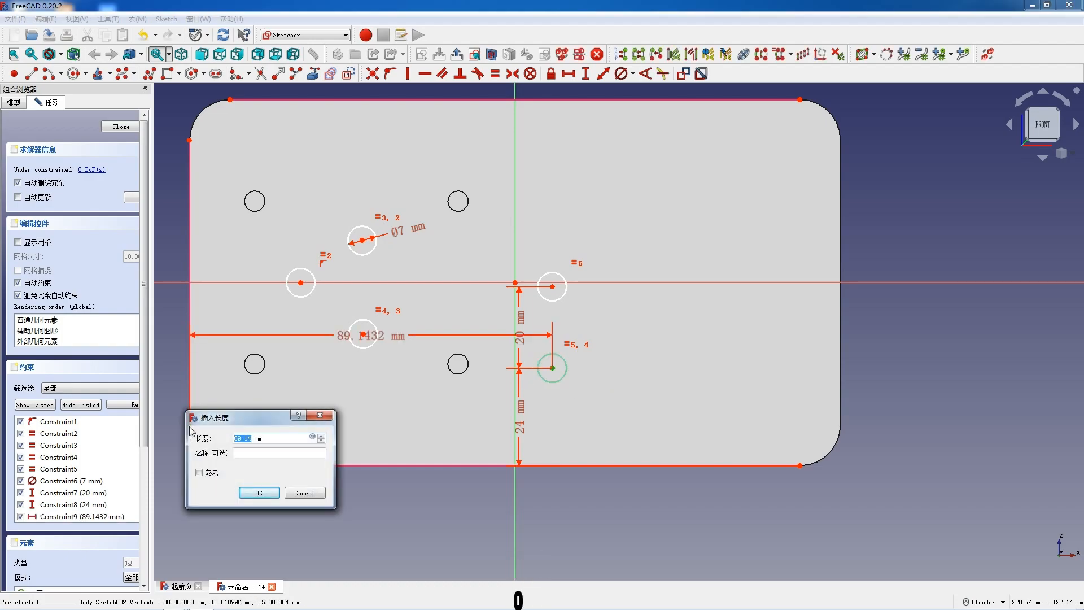
type("115")
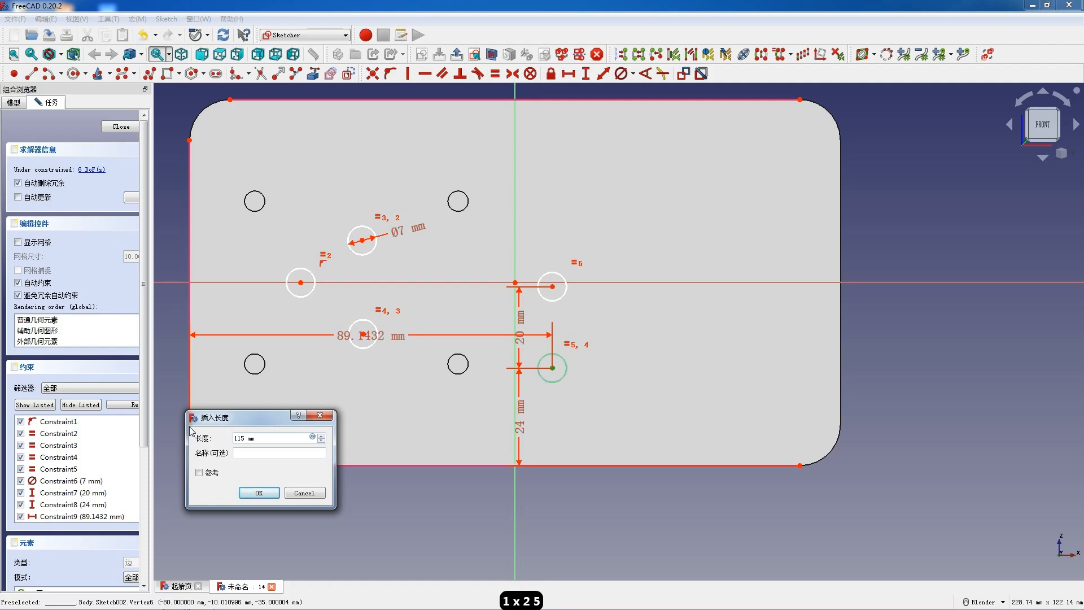
key("Return")
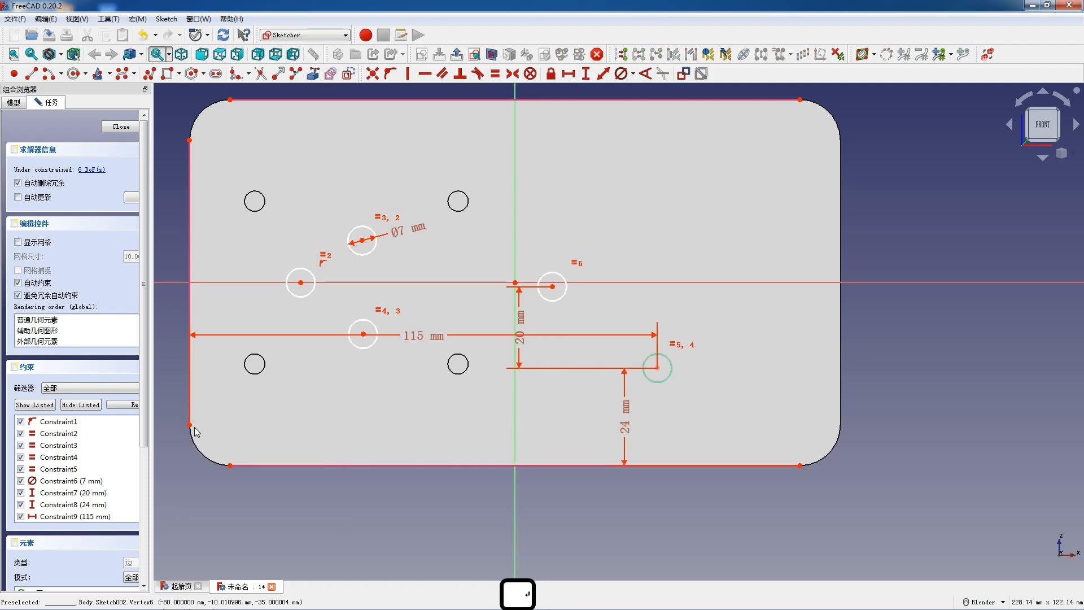
Align the centres of the two circles right of the vertical axis vertically
left_click(552, 286)
left_click(657, 368)
key("v")
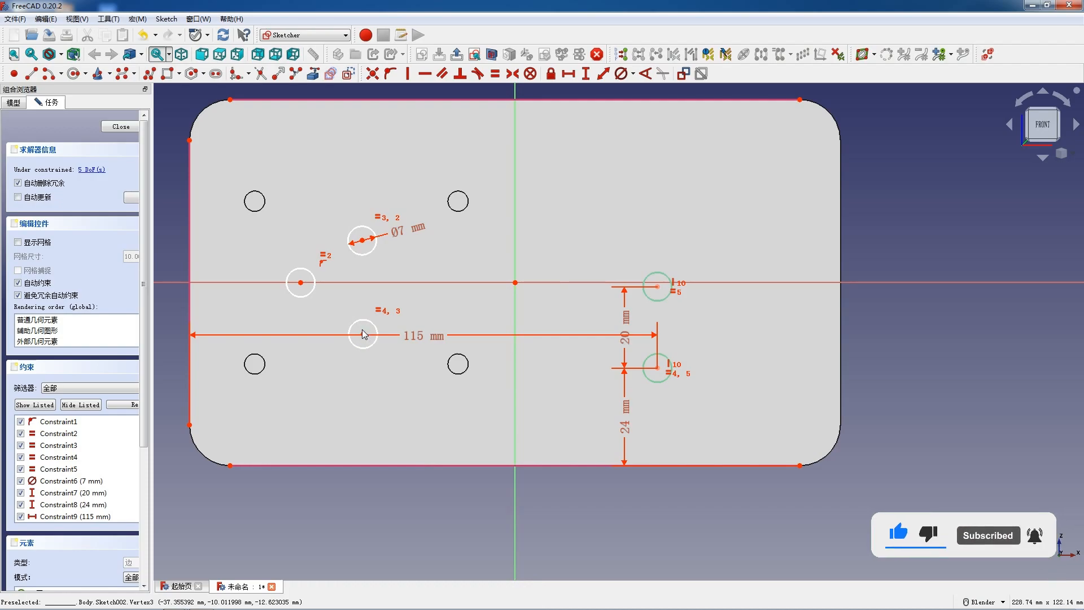
Delete the constraint that holds the leftmost circle's centre on the horizontal axis
double_click(323, 263)
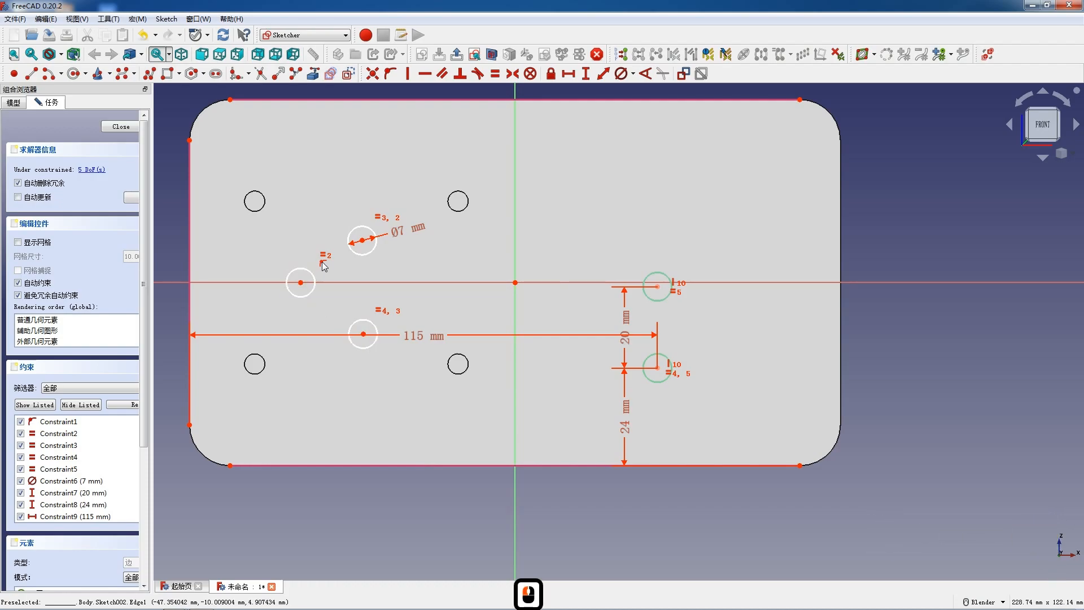
scroll(324, 266, "up", 4)
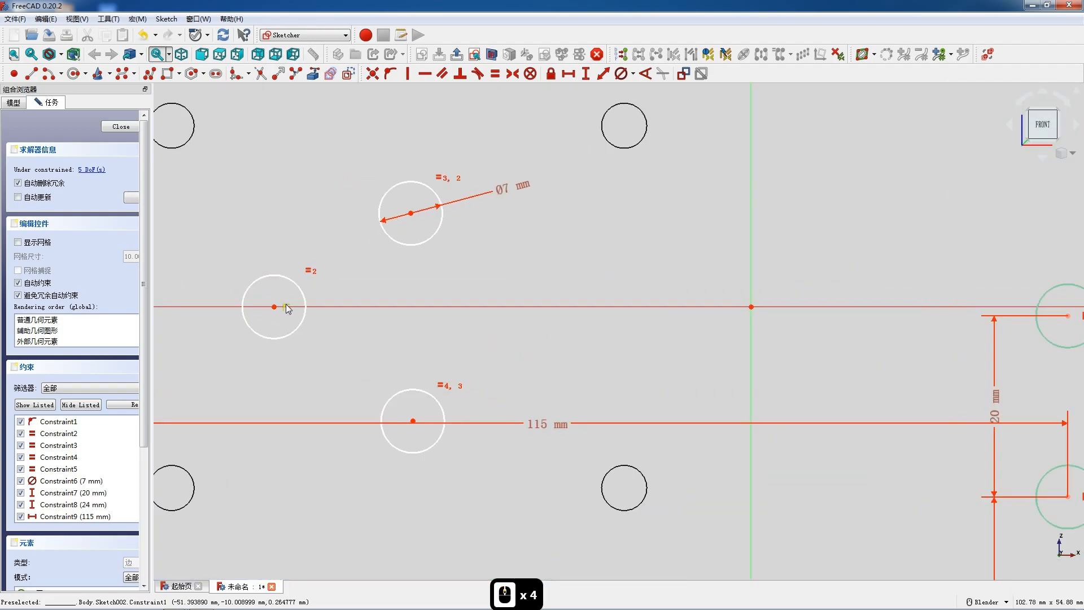
key("Delete")
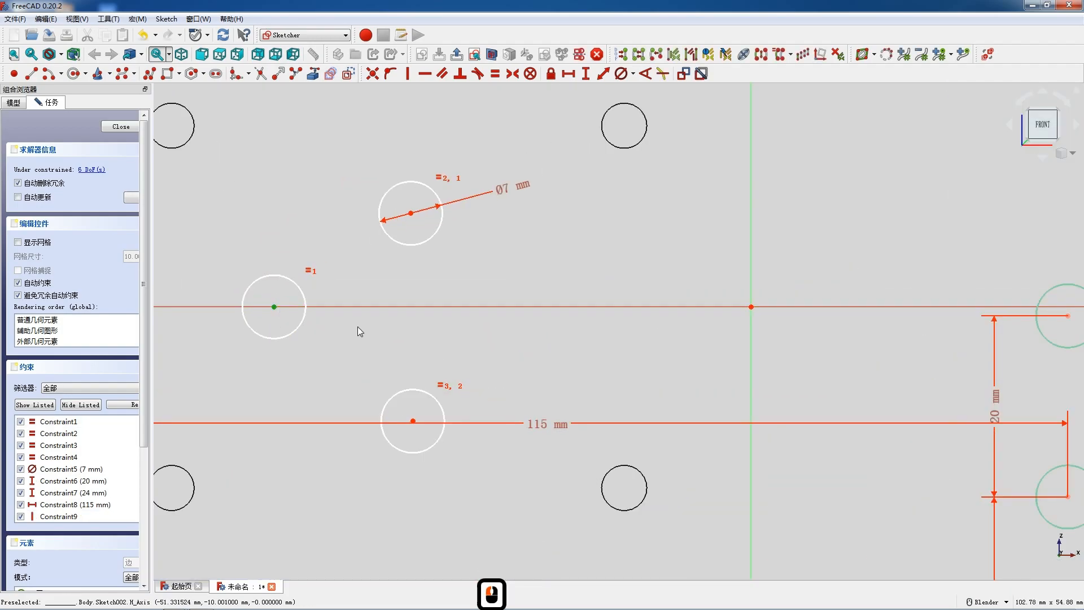
Constrain the vertical distance from the plate's upper edge to the leftmost circle's centre to 41.42 mm
scroll(358, 327, "down", 5)
left_click(271, 170)
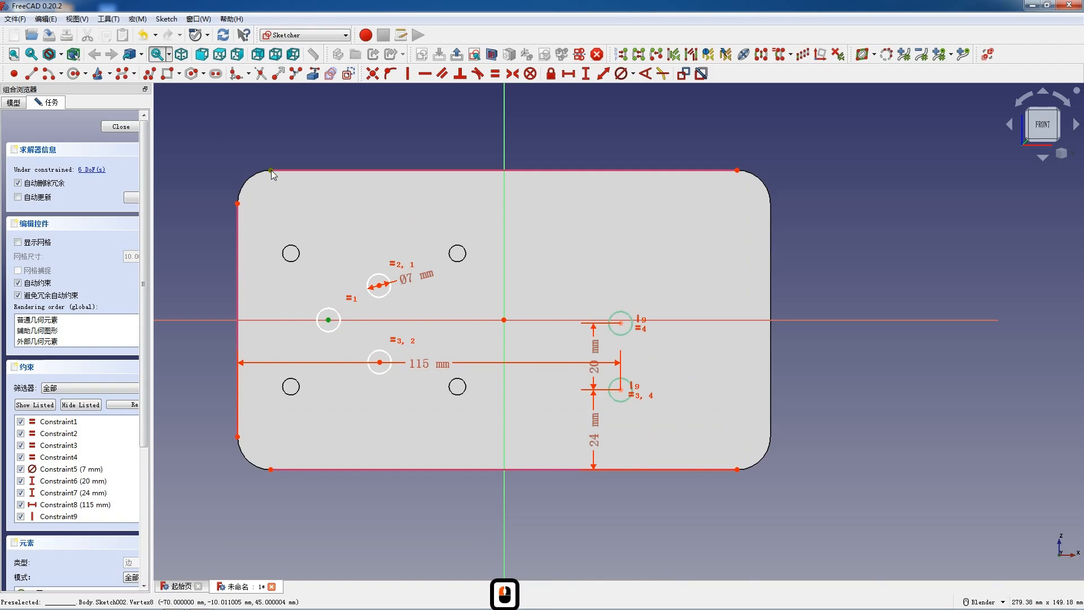
key("i")
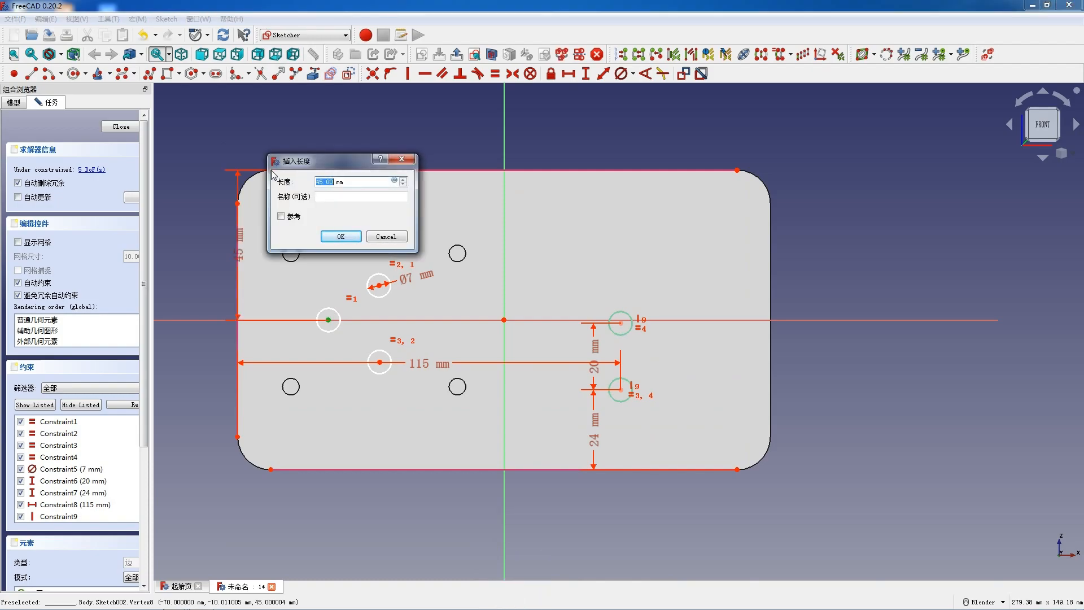
type("41.42")
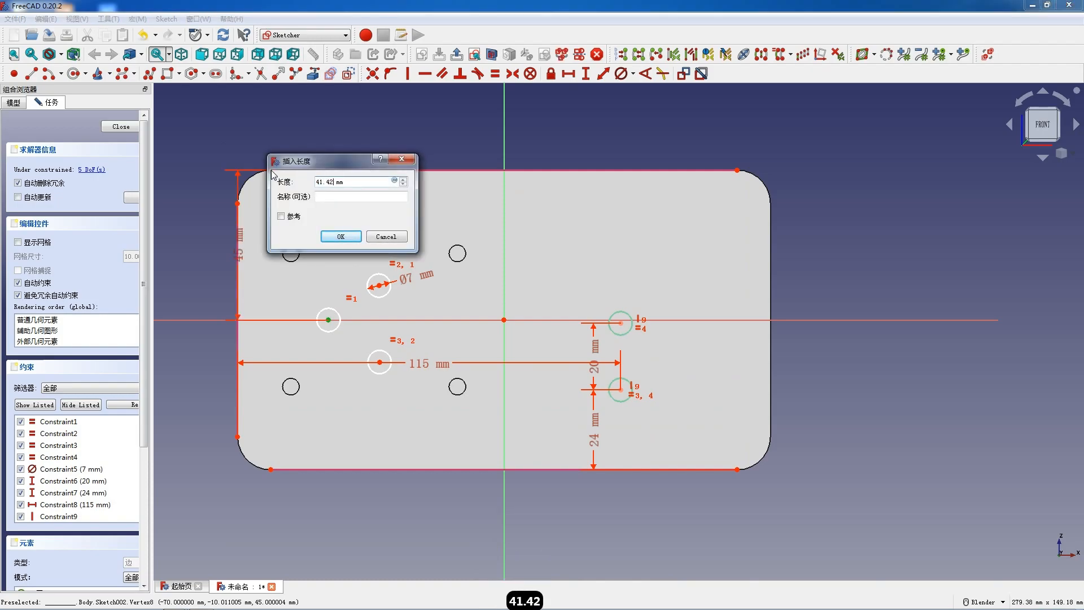
key("Return")
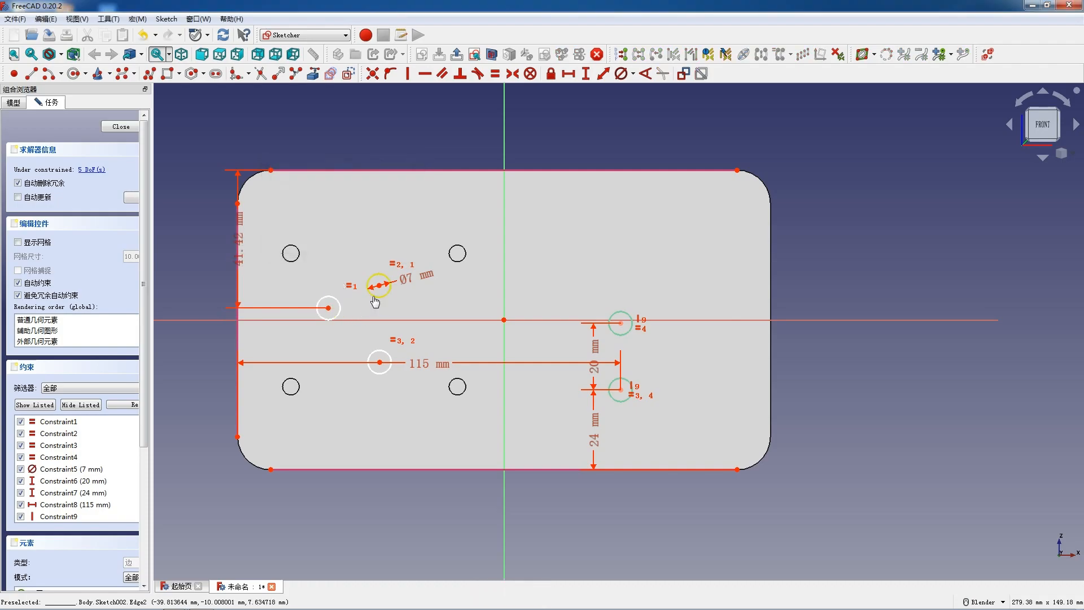
Shift the upper circle between the four holes slightly and align its centre vertically with the circle below it
left_click_drag(374, 300, 384, 284)
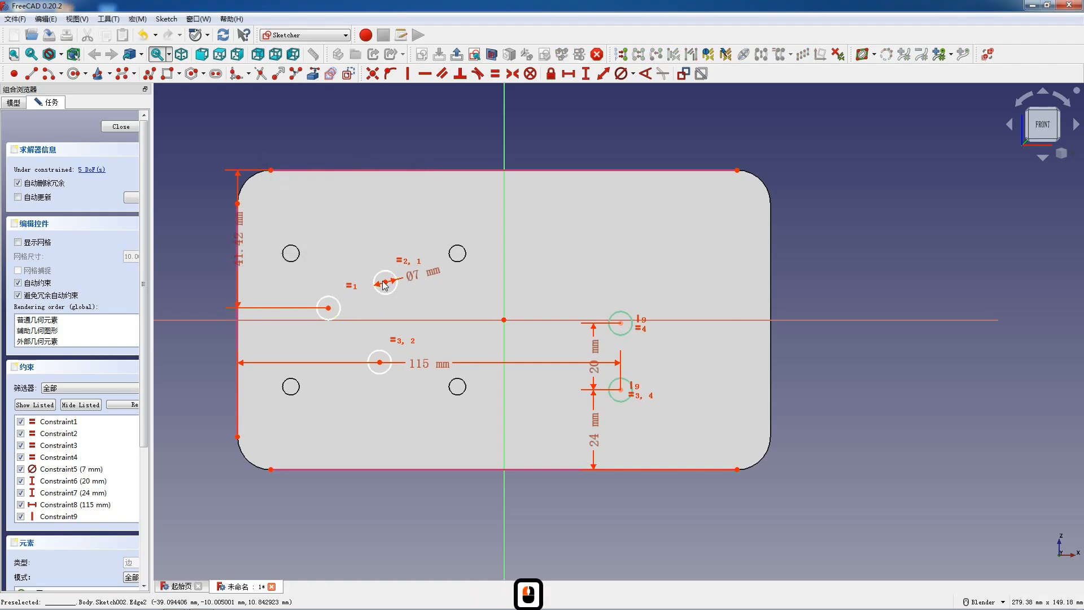
left_click(384, 282)
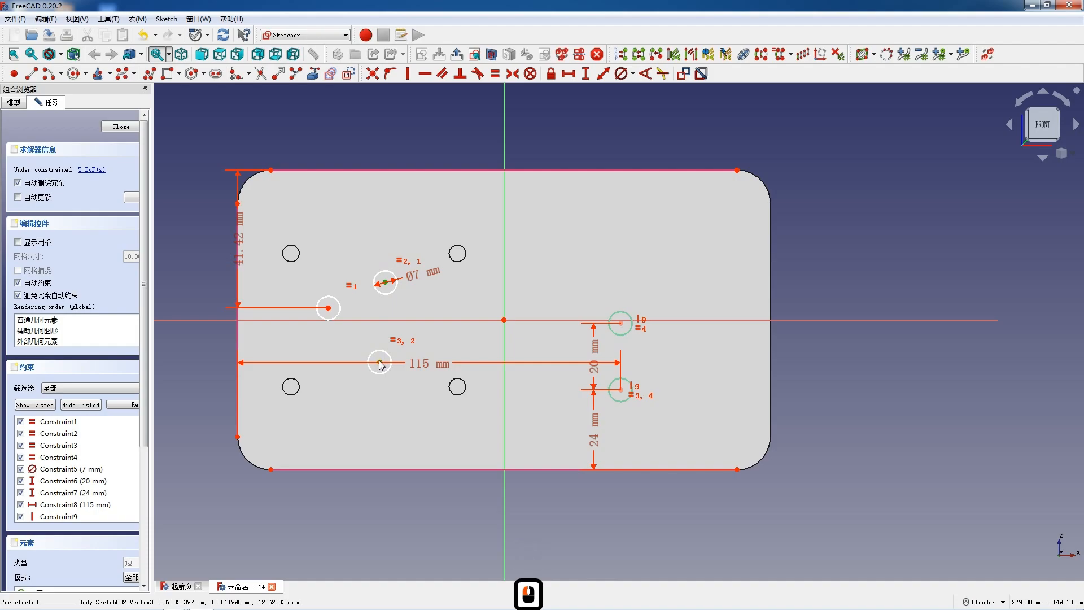
key("v")
Move the 115 mm, 41.42 mm, 20 mm and 24 mm dimension labels outside the plate outline
left_click_drag(426, 365, 443, 535)
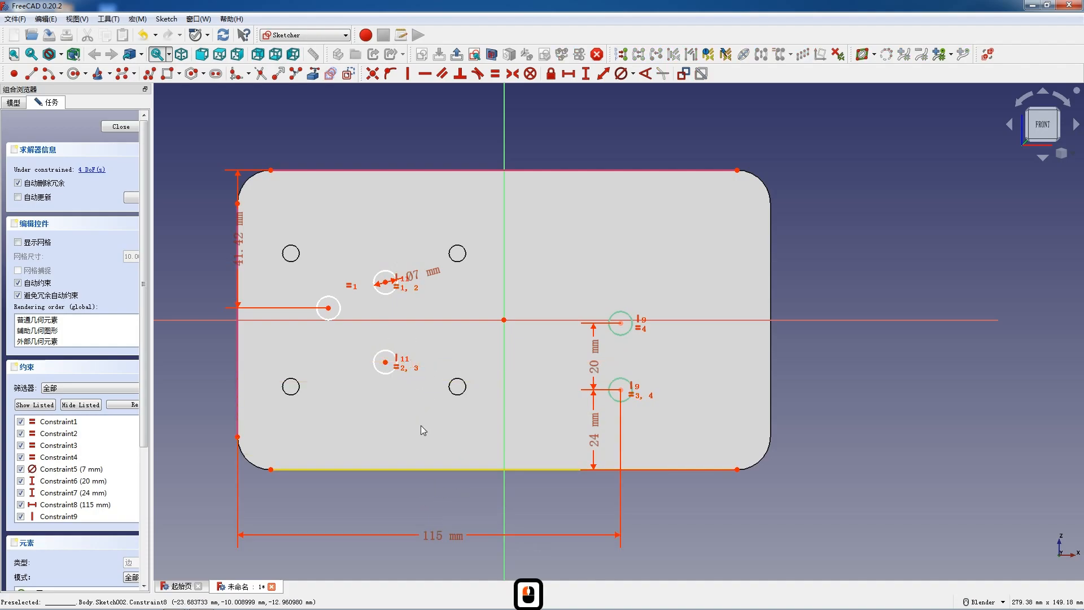
left_click_drag(242, 262, 207, 262)
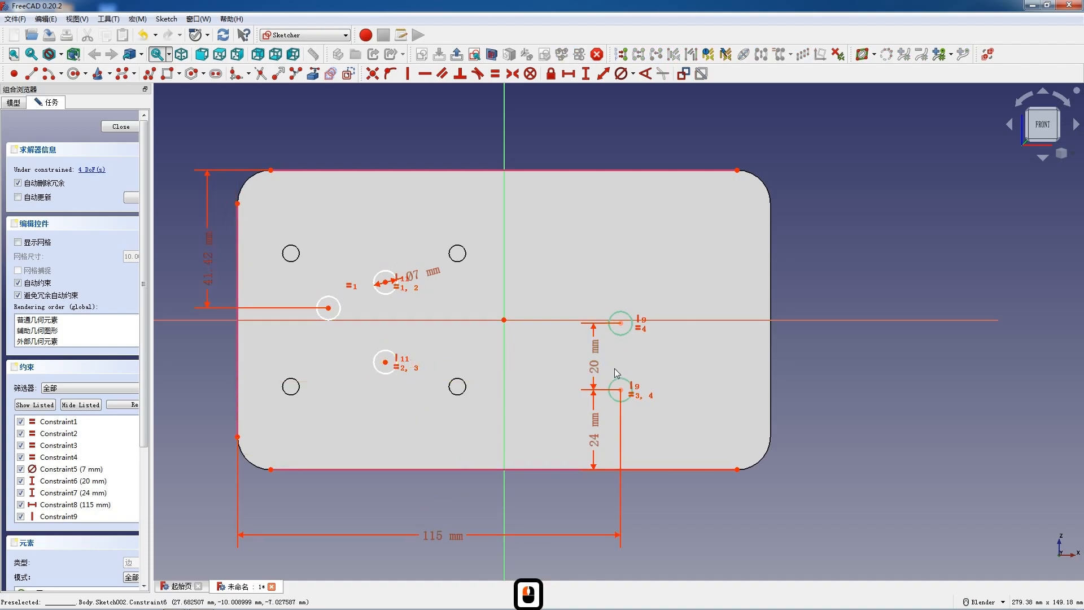
left_click_drag(595, 371, 834, 378)
left_click_drag(594, 438, 822, 446)
Constrain the vertical distance between the two vertically aligned circles among the four holes to 24 mm
scroll(383, 305, "up", 4)
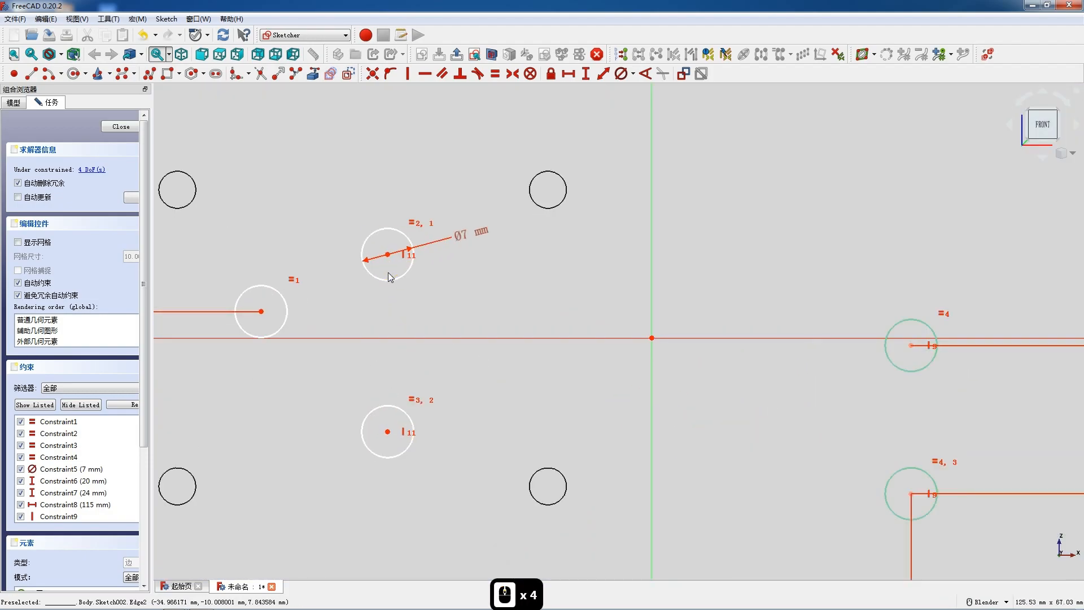
left_click(387, 254)
left_click(387, 432)
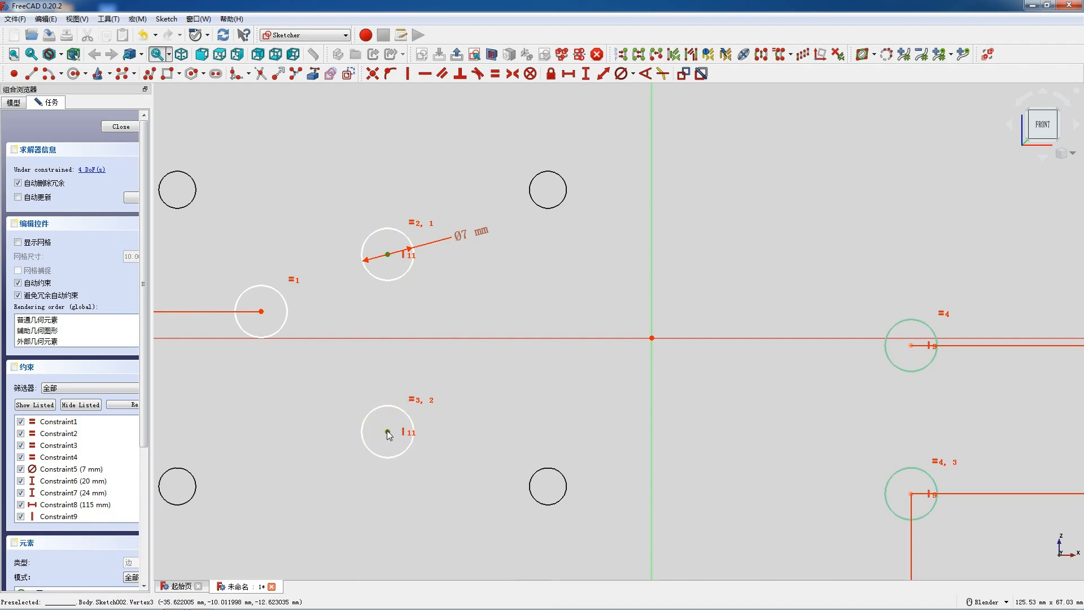
type("i24")
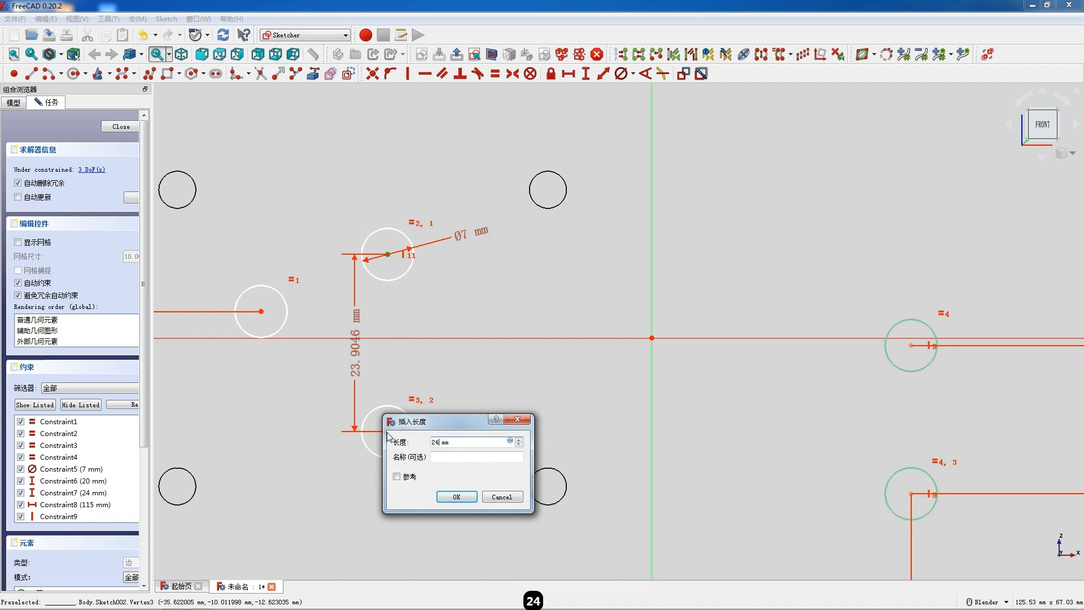
key("Return")
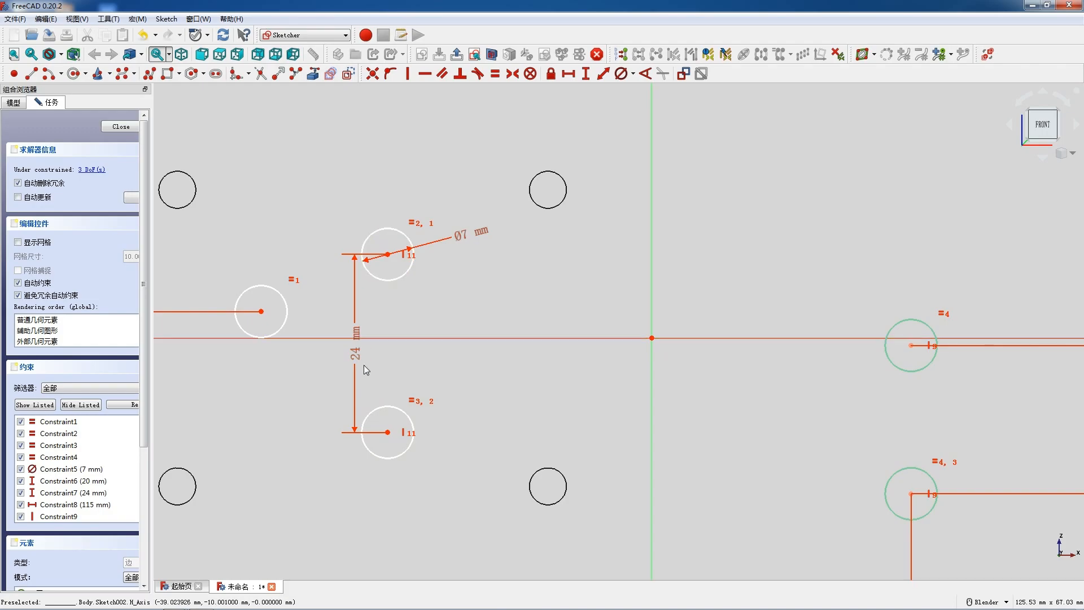
Constrain the lower circle among the four holes 57 mm below the plate's upper edge and place that dimension outside the plate
scroll(463, 315, "down", 3)
scroll(463, 314, "down", 1)
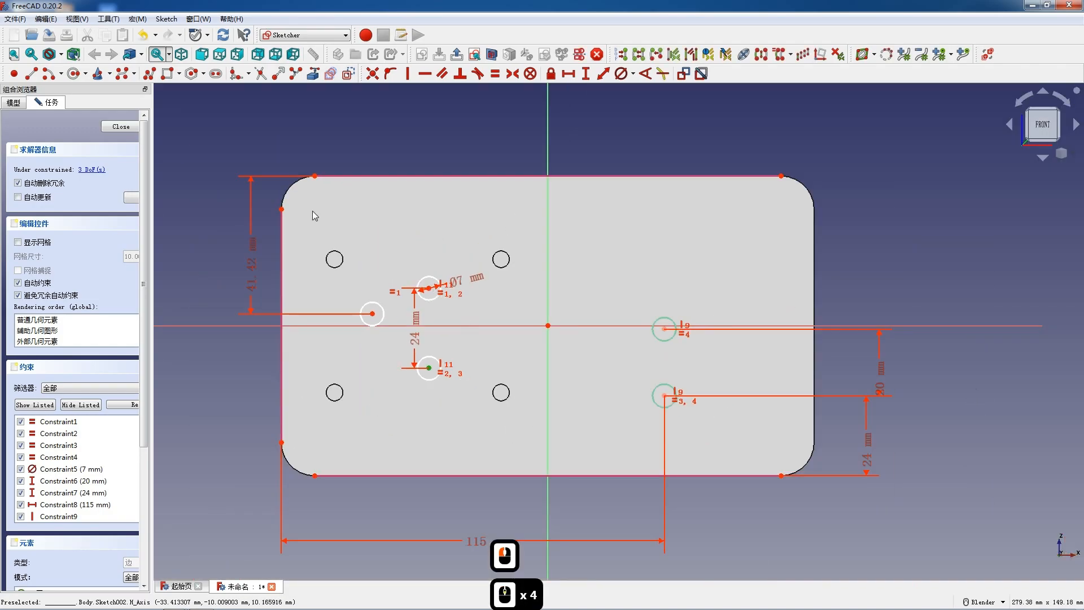
left_click(316, 177)
key("i")
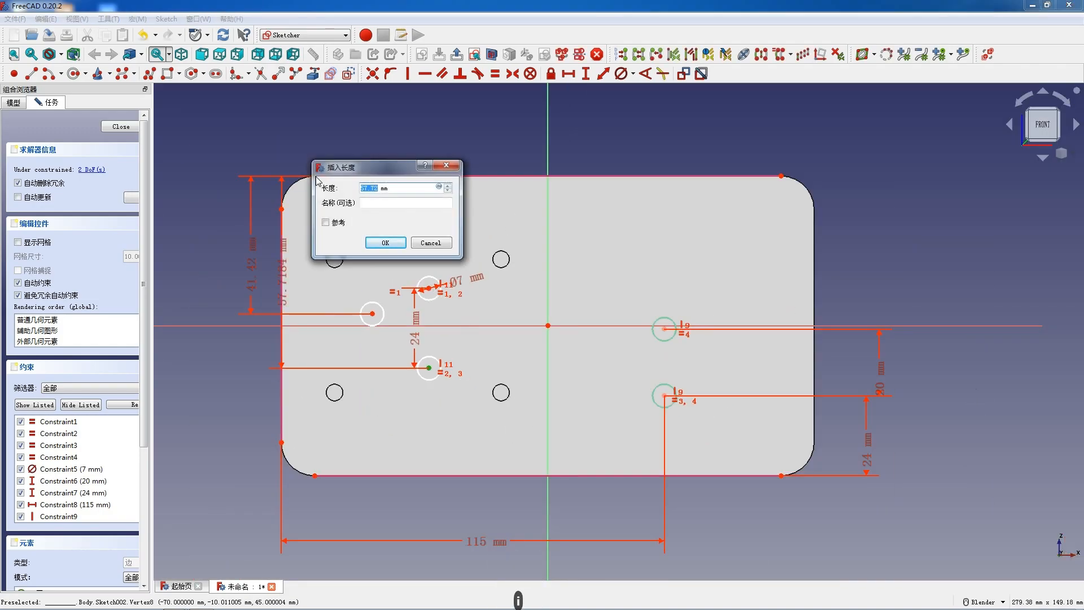
key("Return")
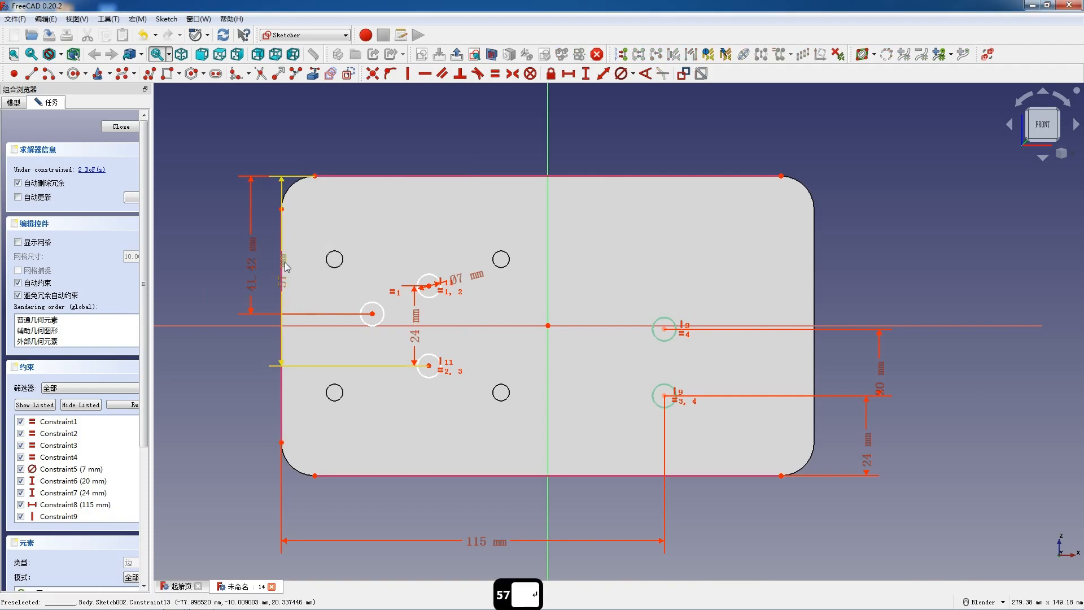
left_click_drag(286, 285, 219, 286)
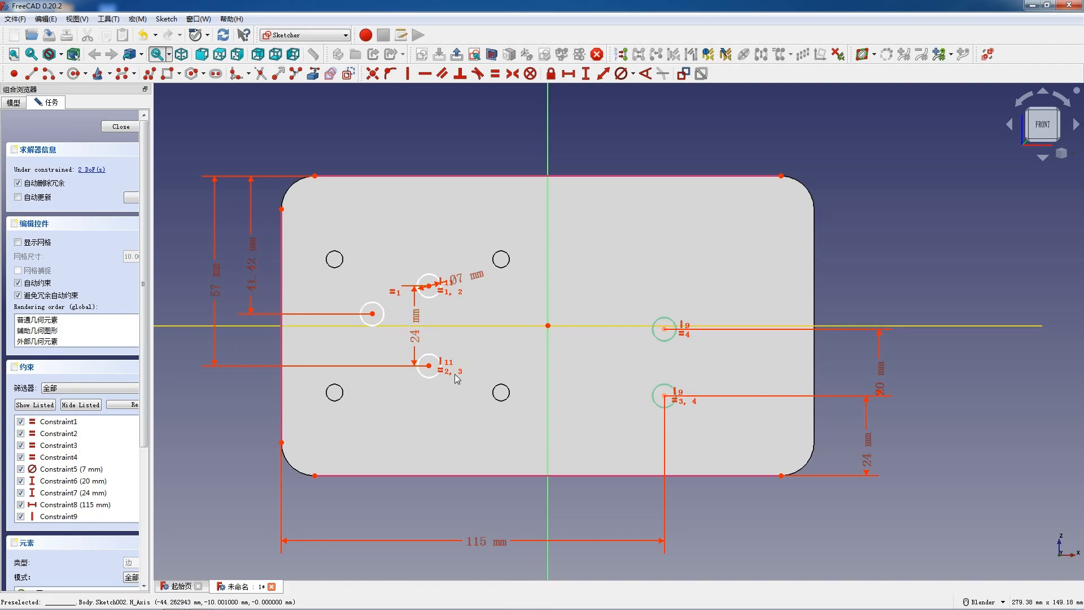
Constrain the horizontal distance from the plate's left edge to the lower circle among the four holes to 48 mm
left_click(428, 365)
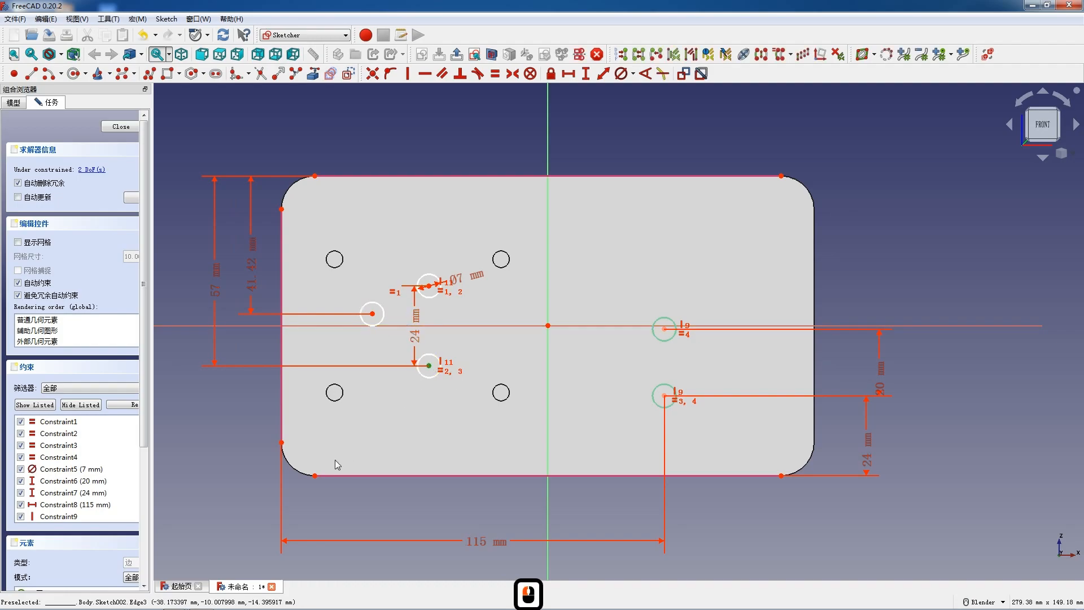
left_click(282, 443)
type("l48")
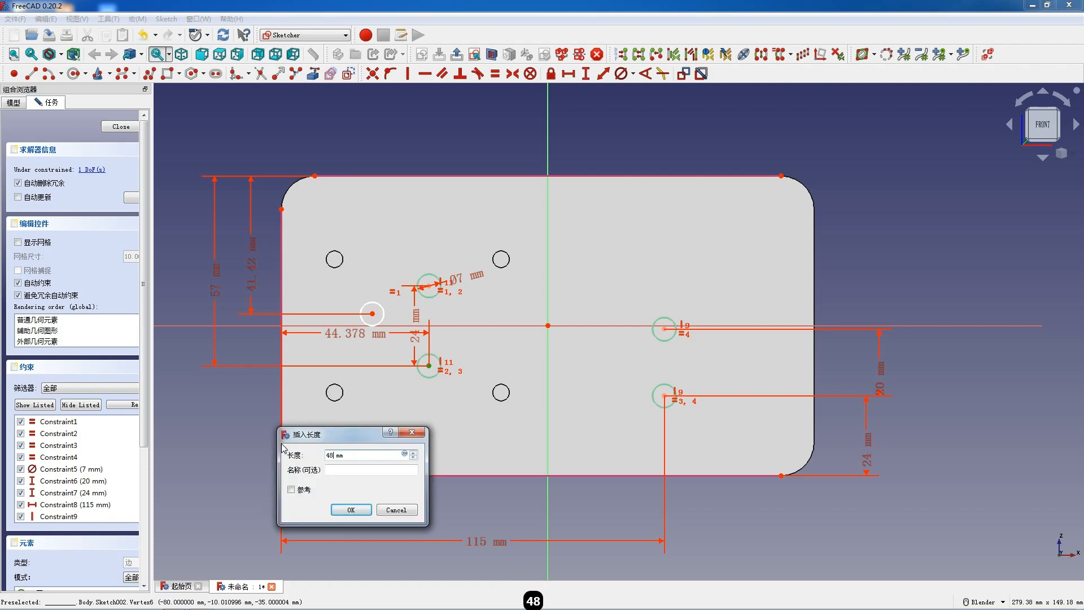
key("Return")
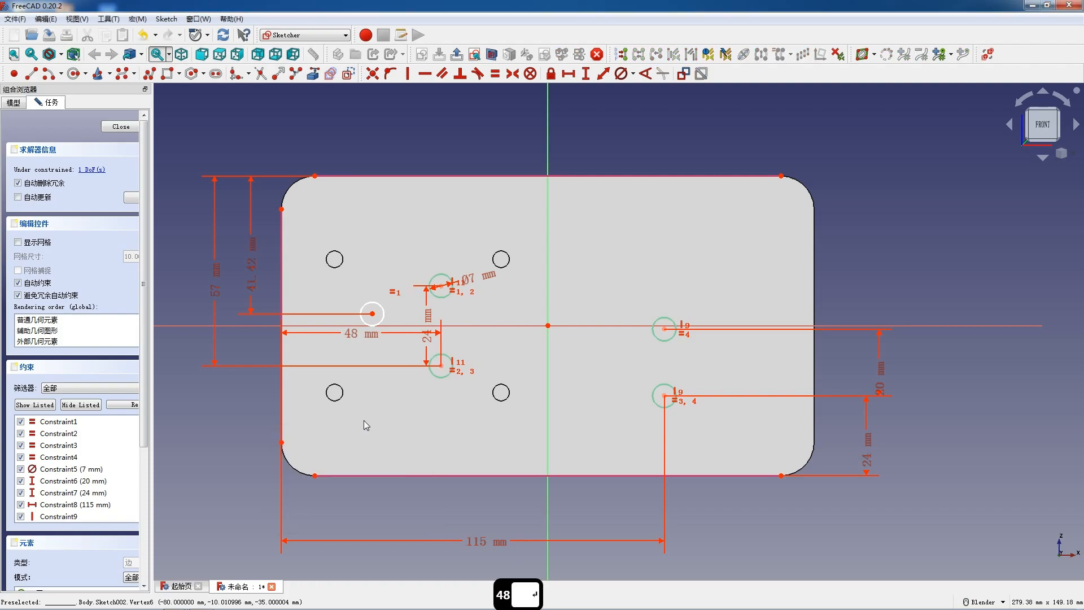
left_click(372, 314)
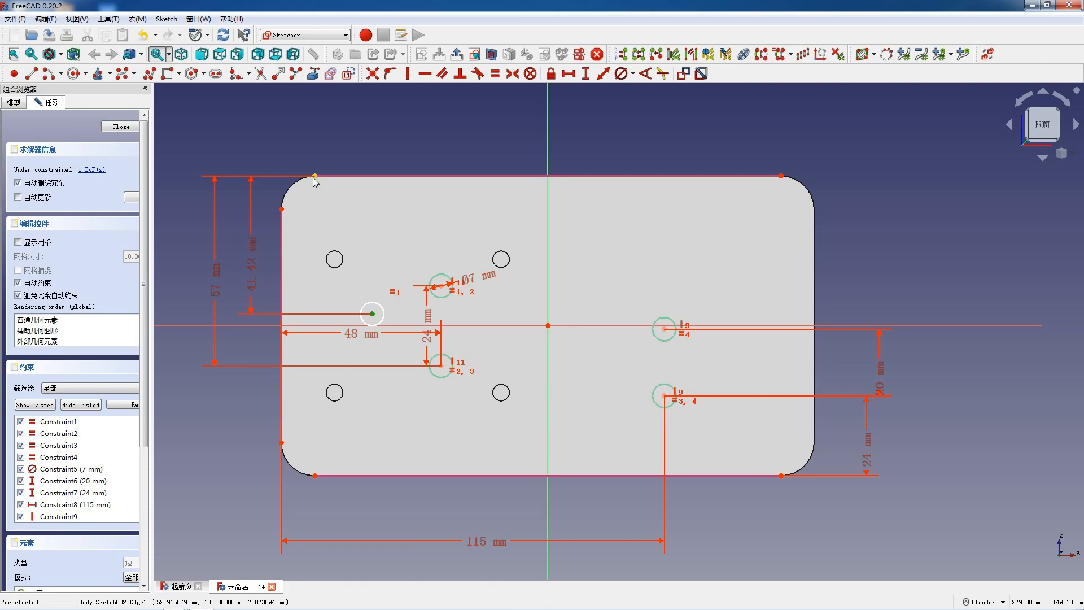
left_click(282, 442)
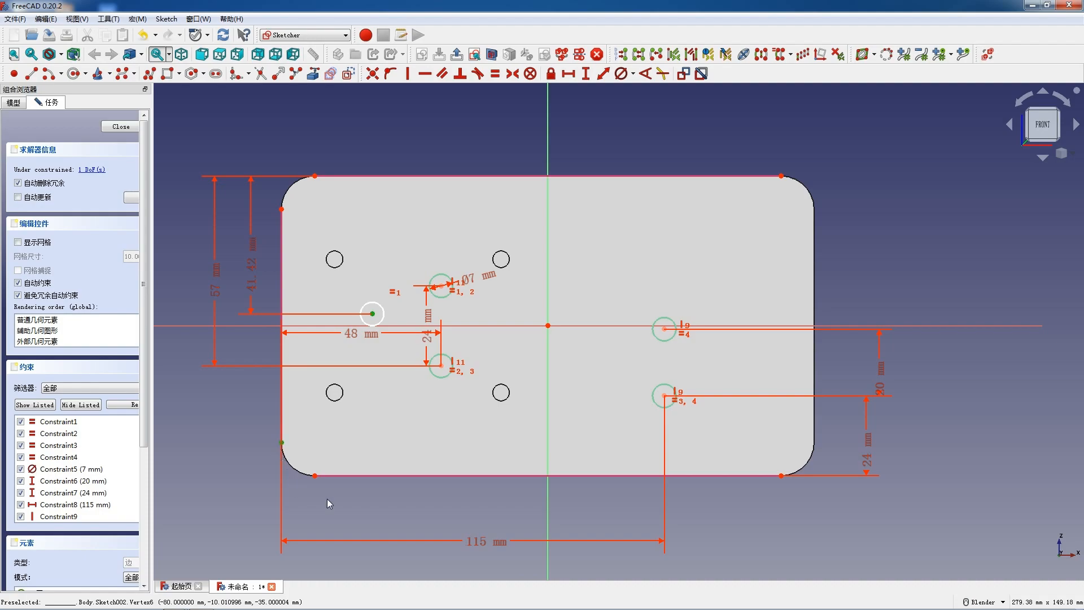
left_click(410, 505)
Constrain the horizontal distance between the leftmost circle and the lower of the aligned pair to 18 mm, and place the 18 mm and 48 mm dimensions below the plate
left_click(372, 313)
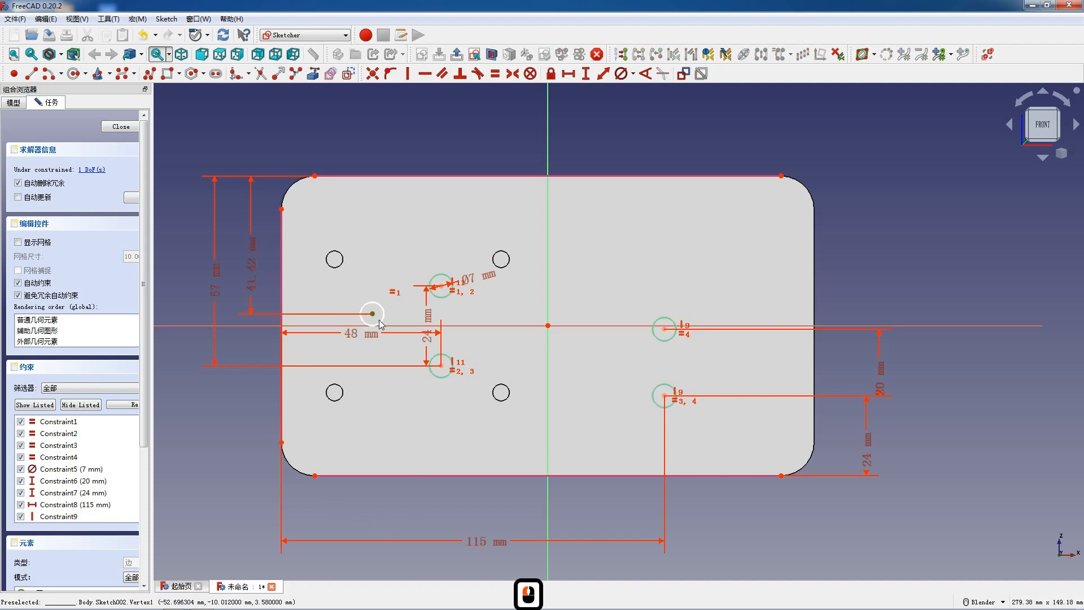
left_click(441, 367)
type("l")
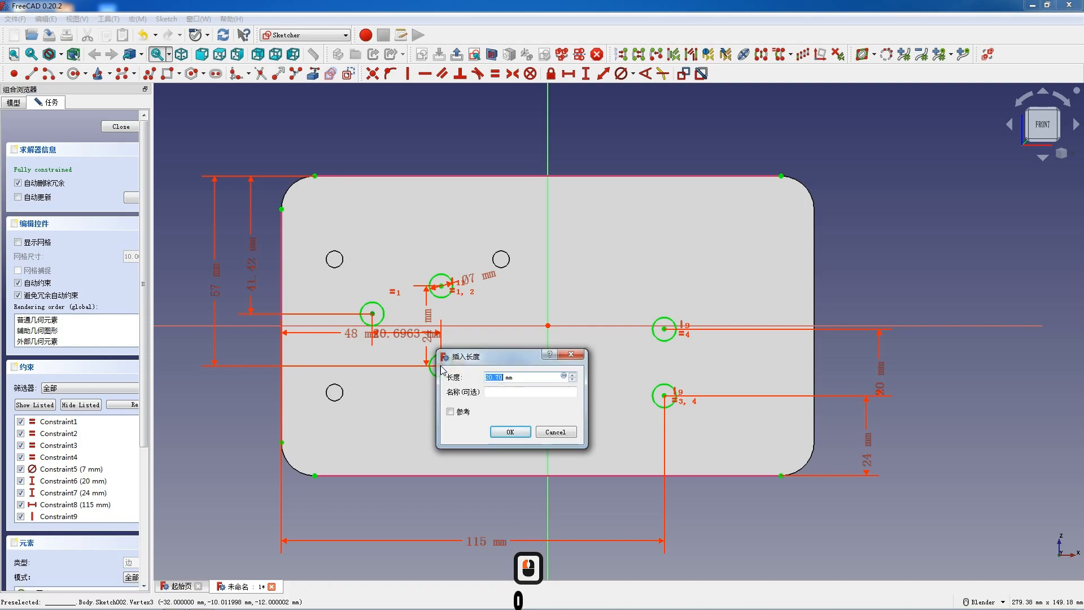
type("18")
key("Return")
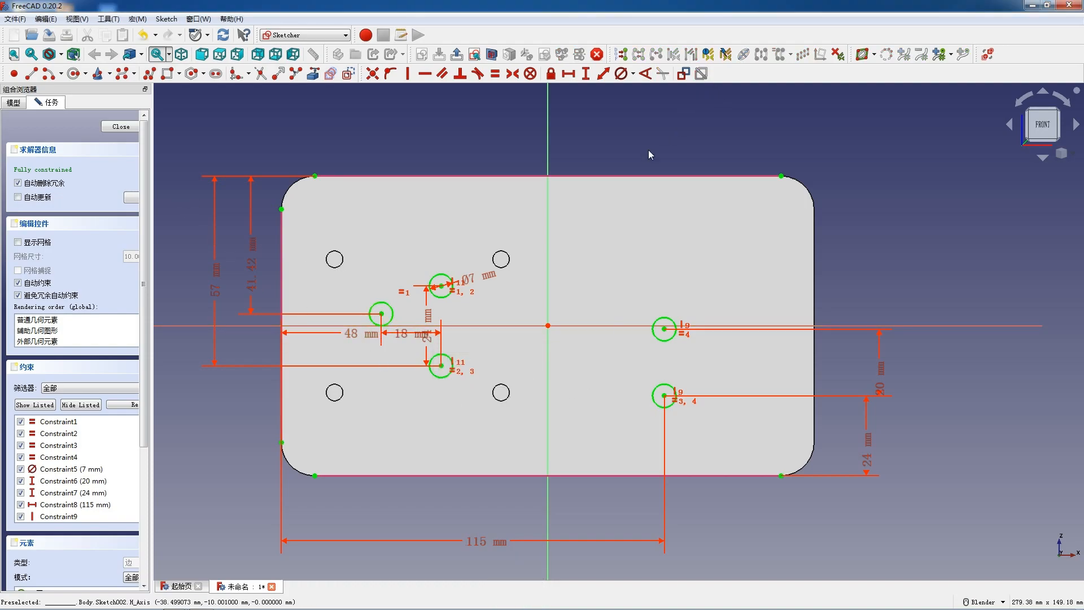
left_click_drag(402, 334, 416, 502)
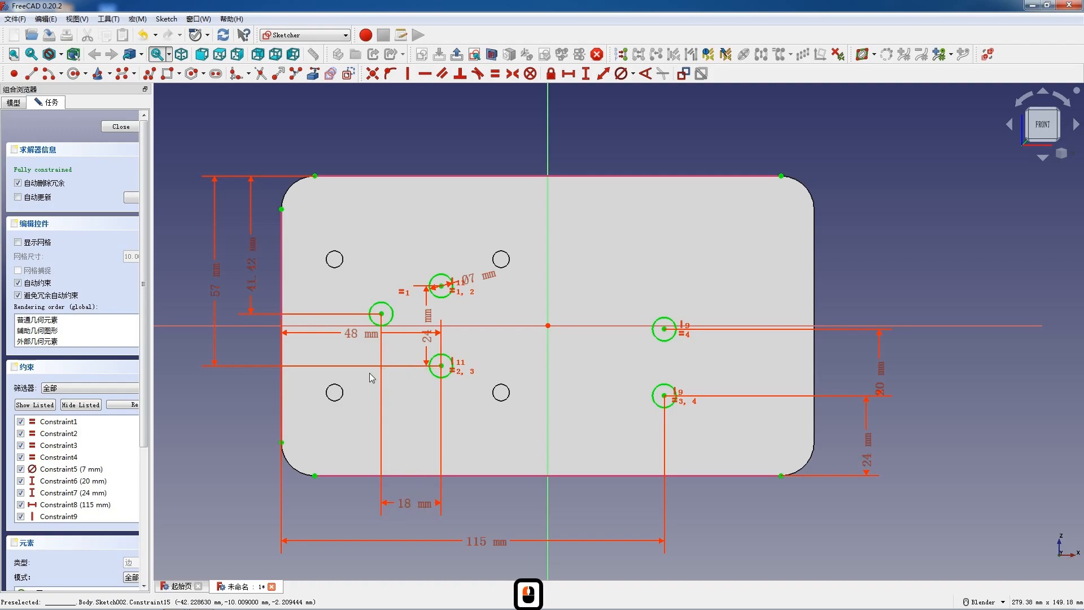
left_click_drag(363, 333, 358, 519)
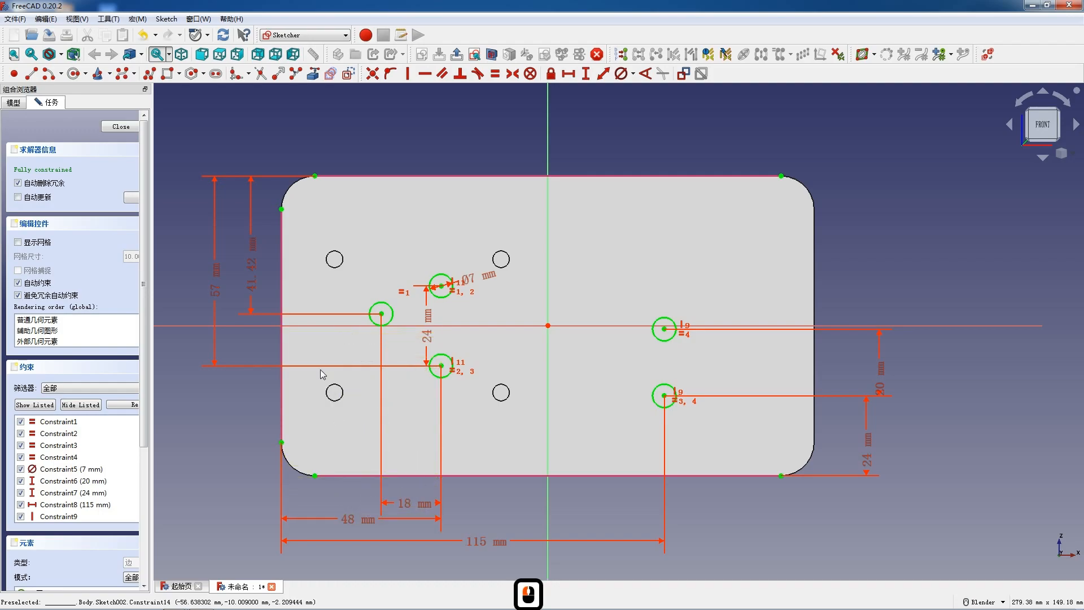
Close the sketch and cut its five circles through the whole plate with a through-all Pocket
left_click(121, 127)
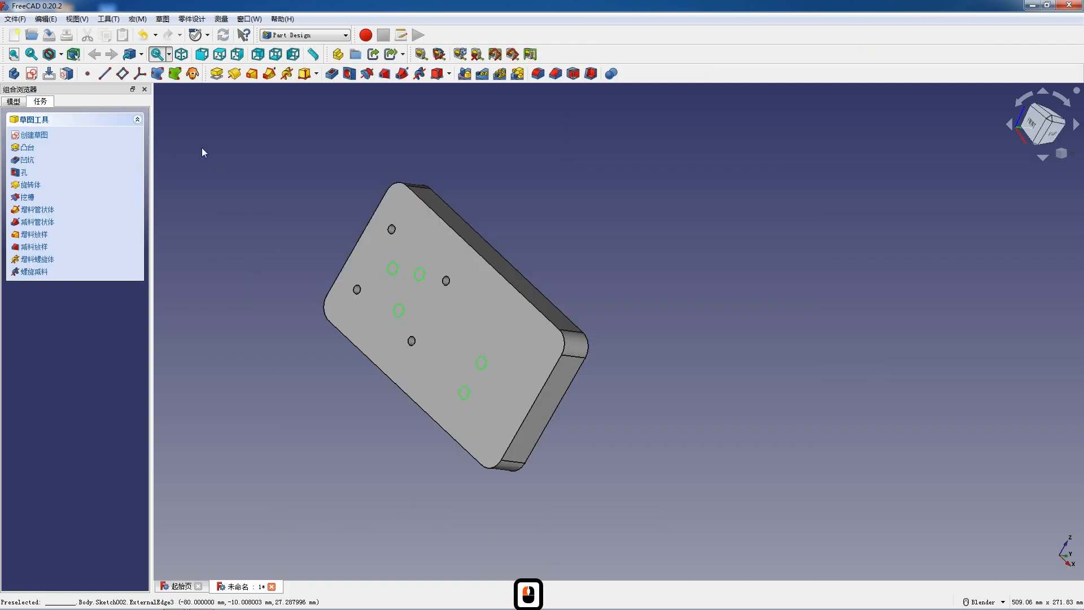
left_click(332, 74)
left_click(113, 169)
left_click(101, 180)
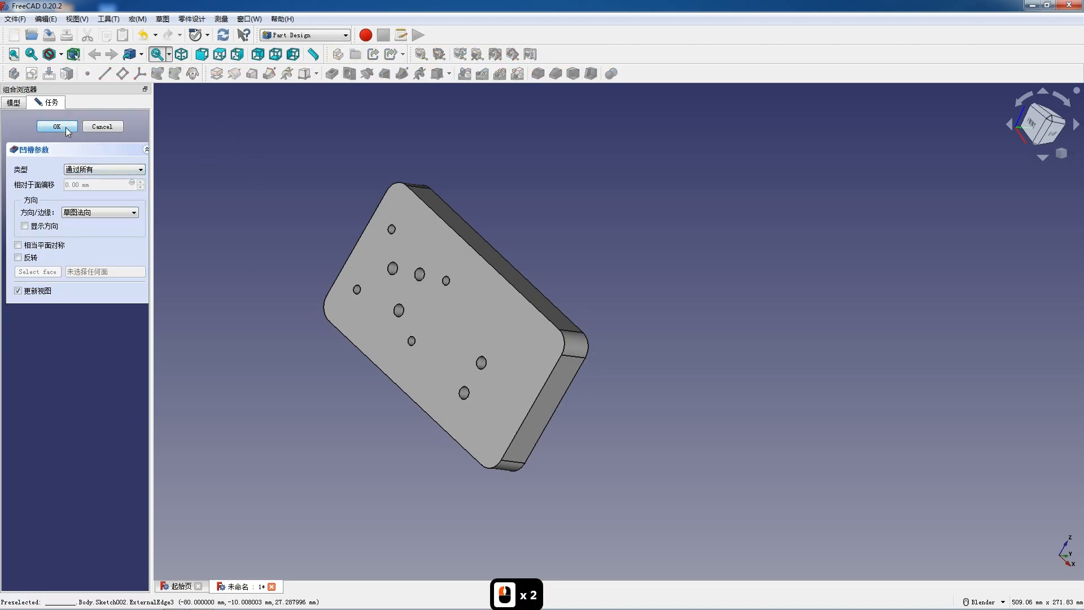
left_click(66, 127)
Create a new sketch on the plate's front face
left_click(367, 327)
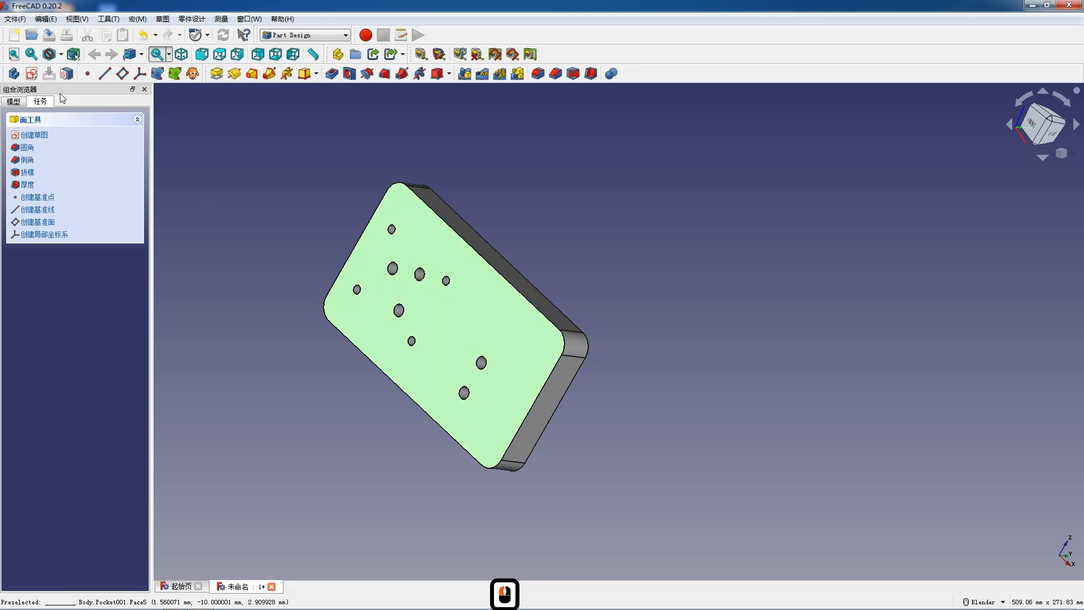
left_click(31, 73)
scroll(455, 232, "down", 2)
scroll(470, 355, "up", 5)
scroll(484, 313, "up", 1)
scroll(420, 298, "down", 2)
scroll(513, 310, "up", 1)
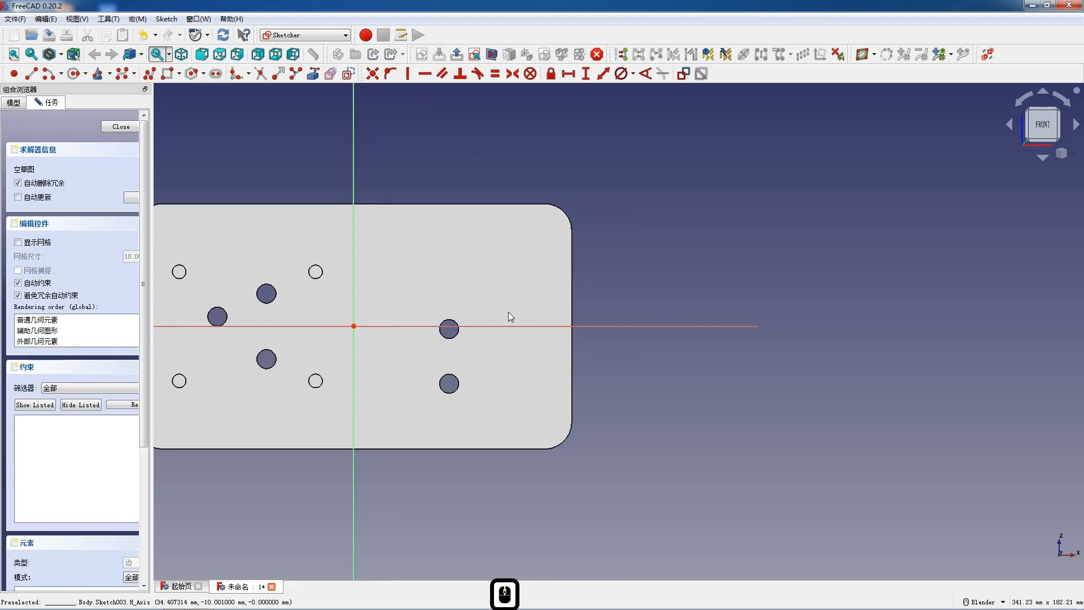
Sketch four circles about 13 mm in diameter in a two-by-two arrangement around the two 7 mm holes in the plate's right half
left_click(73, 73)
left_click(387, 258)
left_click(395, 276)
left_click(386, 371)
left_click(407, 377)
left_click(504, 253)
left_click(518, 268)
left_click(506, 376)
left_click(520, 385)
key("Escape")
Apply an equal constraint to the four new circles
left_click(496, 271)
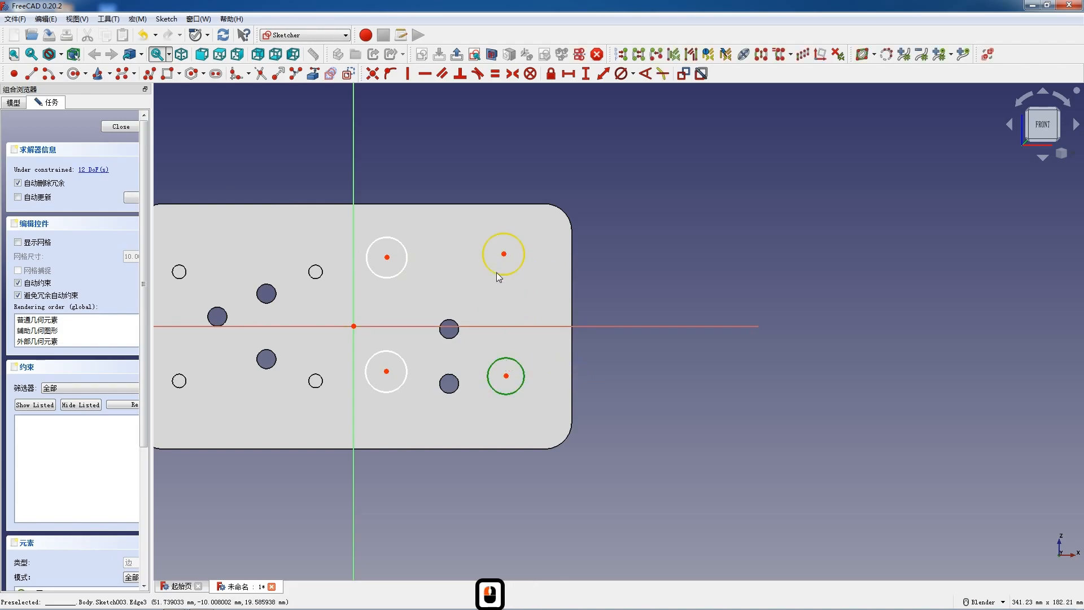
left_click(405, 270)
left_click(397, 354)
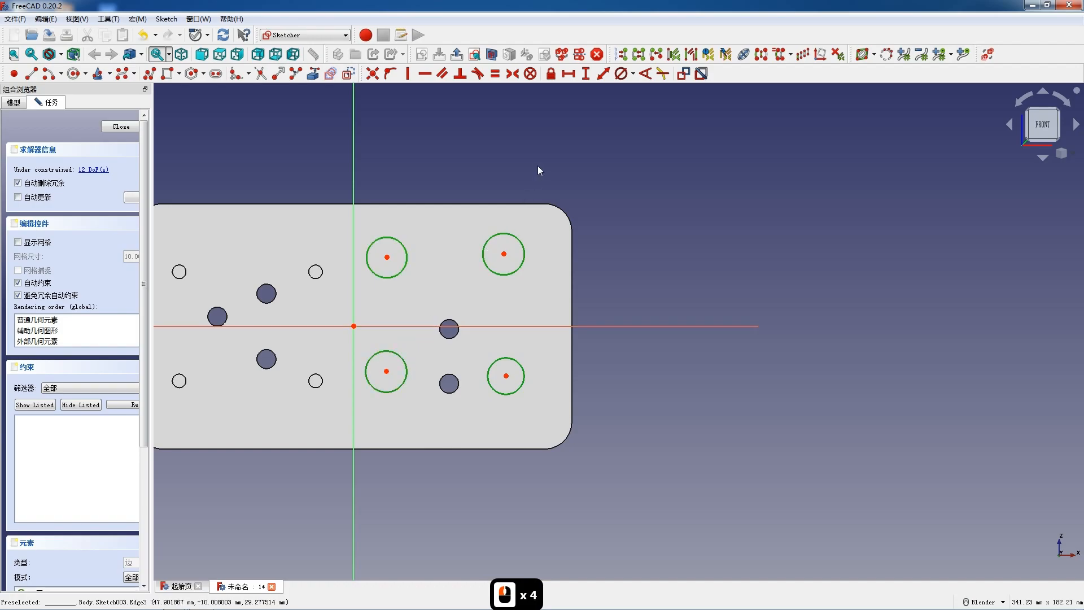
key("e")
Constrain the diameter of the upper right circle to 10 mm
left_click(520, 239)
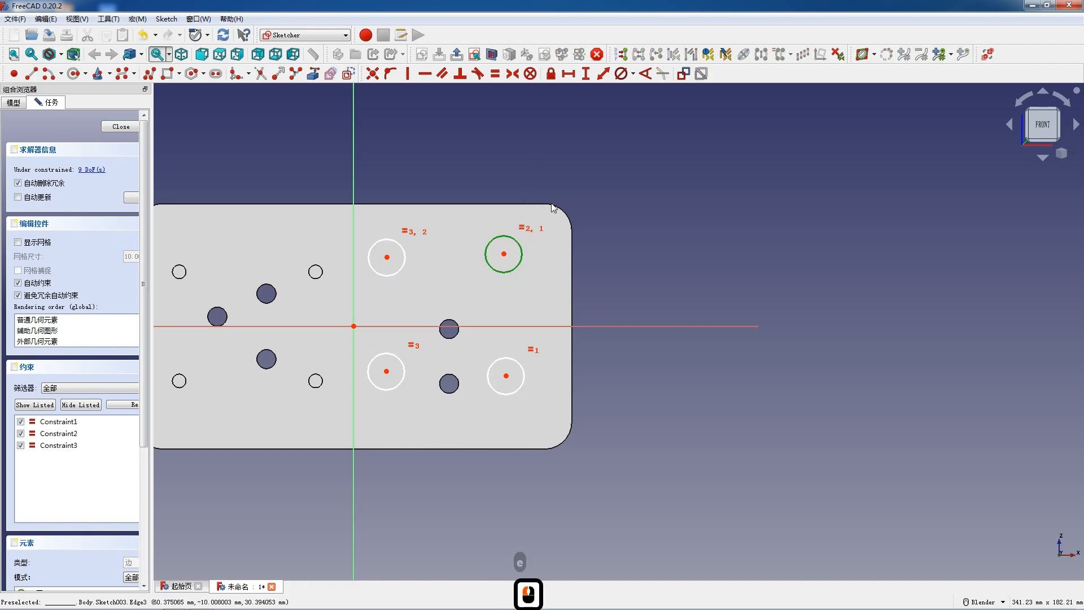
left_click(621, 78)
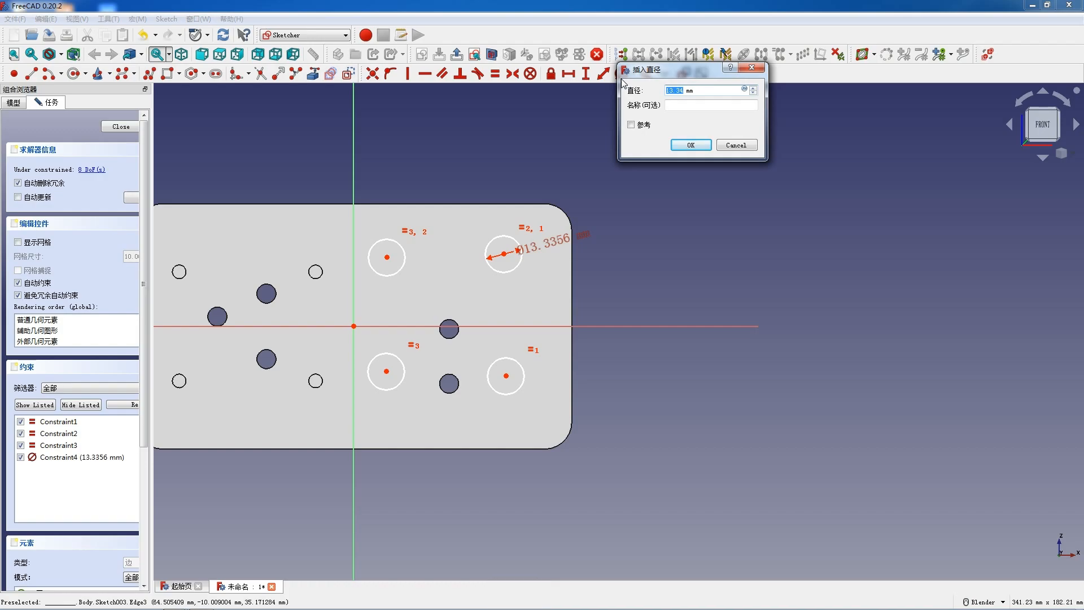
type("1")
key("Return")
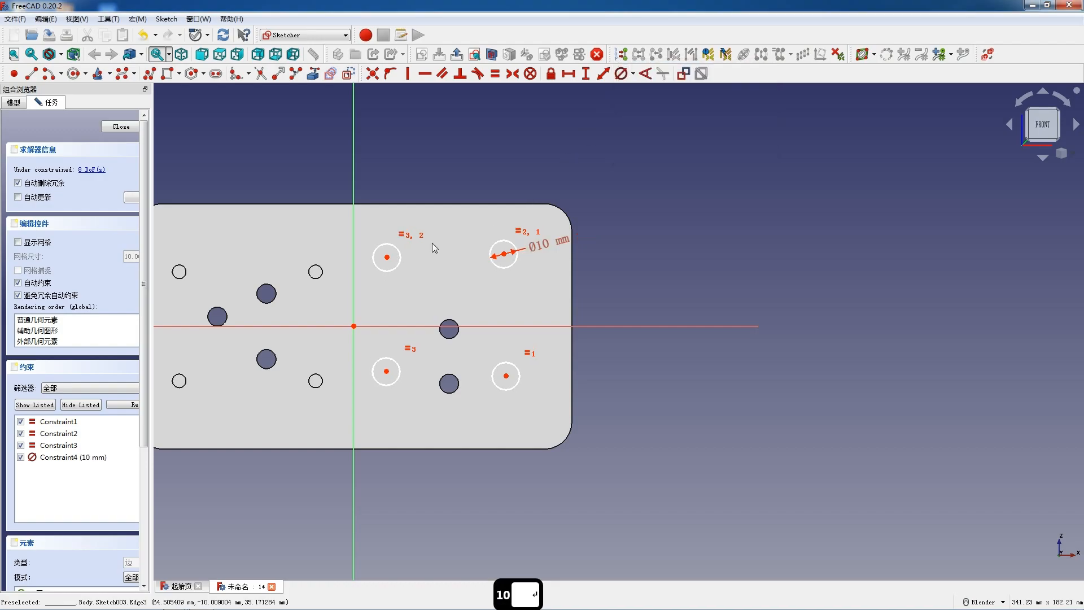
Align the centres of the four 10 mm circles with vertical constraints for both columns and horizontal constraints for both rows
left_click(387, 257)
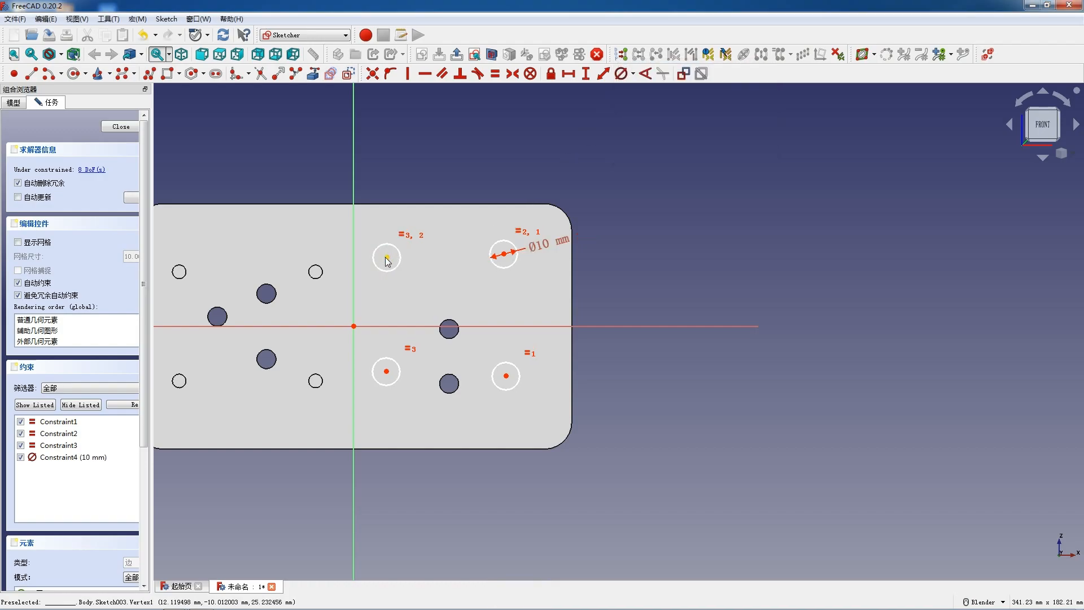
left_click(387, 371)
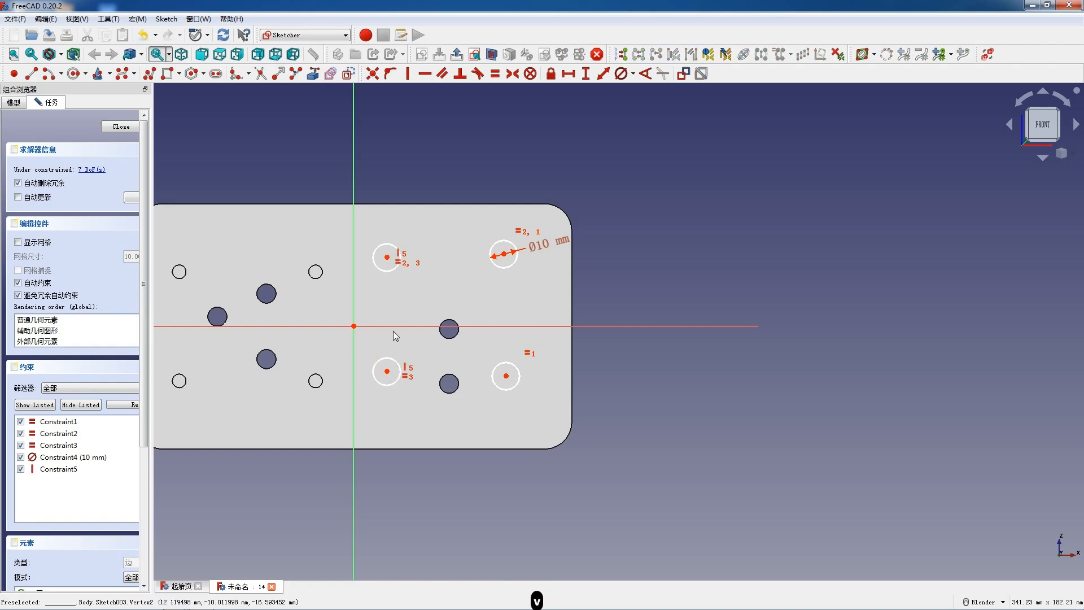
left_click(505, 255)
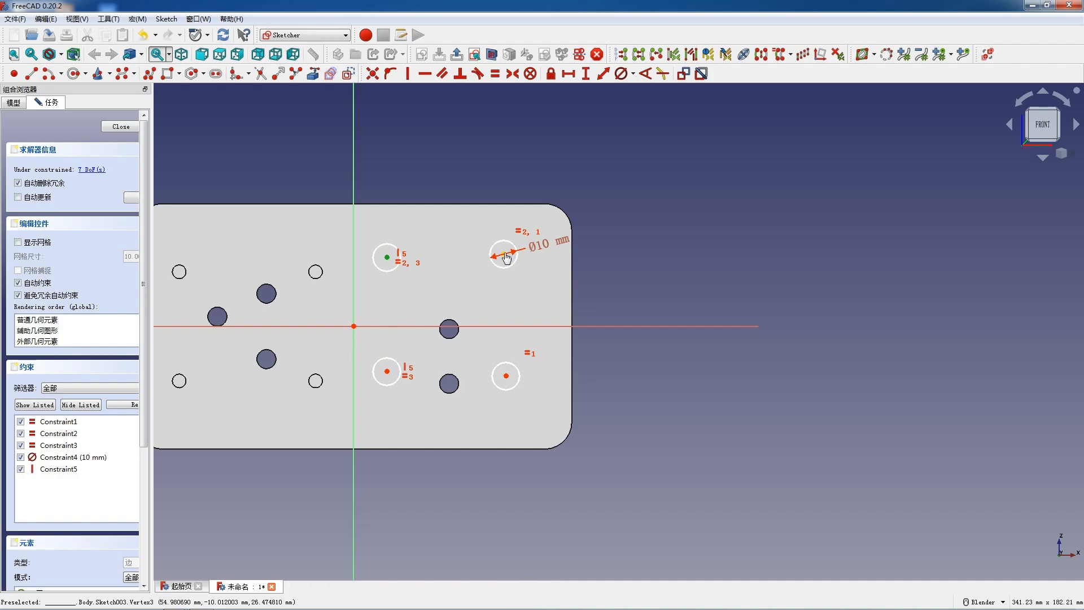
key("h")
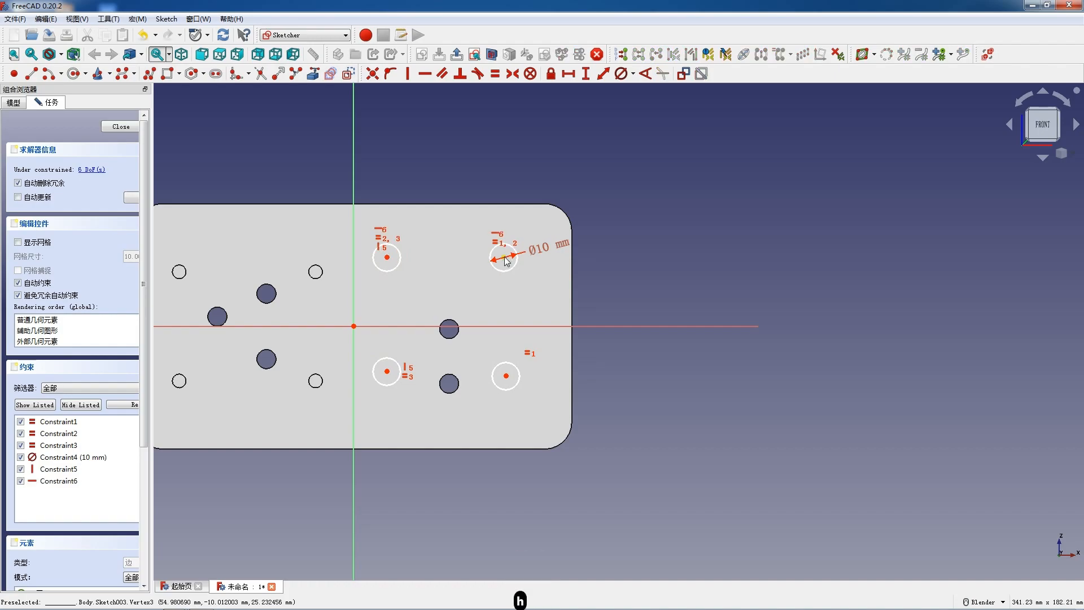
left_click(504, 258)
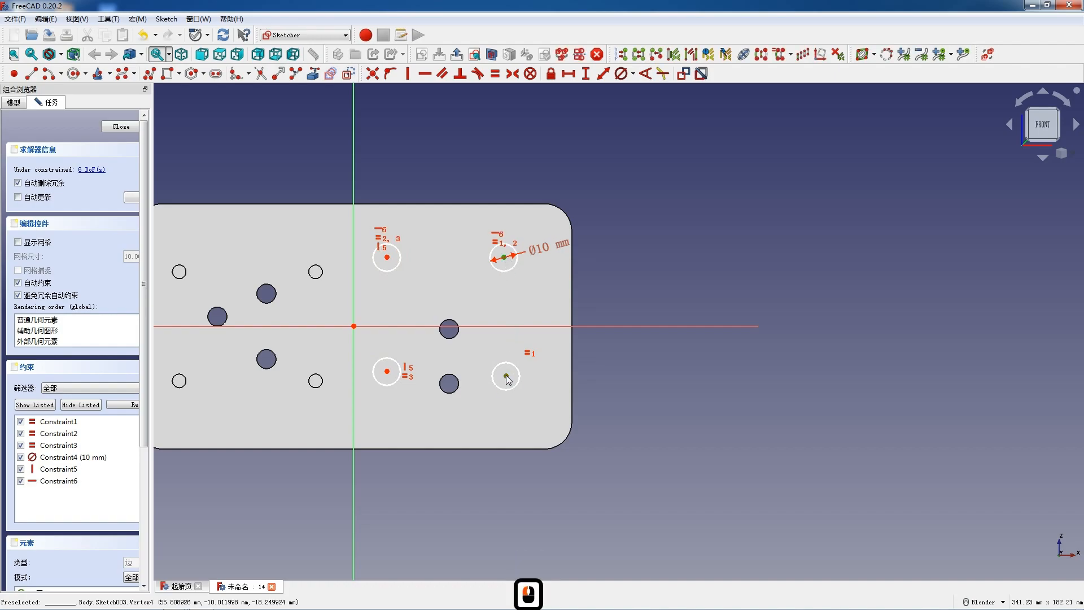
left_click(506, 375)
key("v")
left_click(387, 371)
key("h")
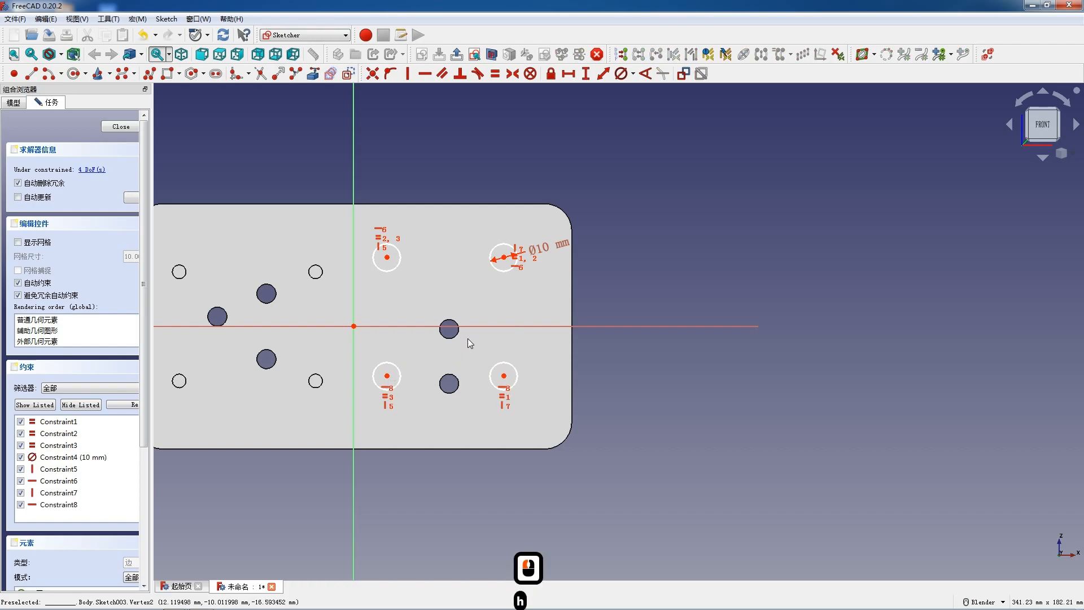
Project the plate's upper, lower and right edges into the sketch as external geometry
left_click(386, 258)
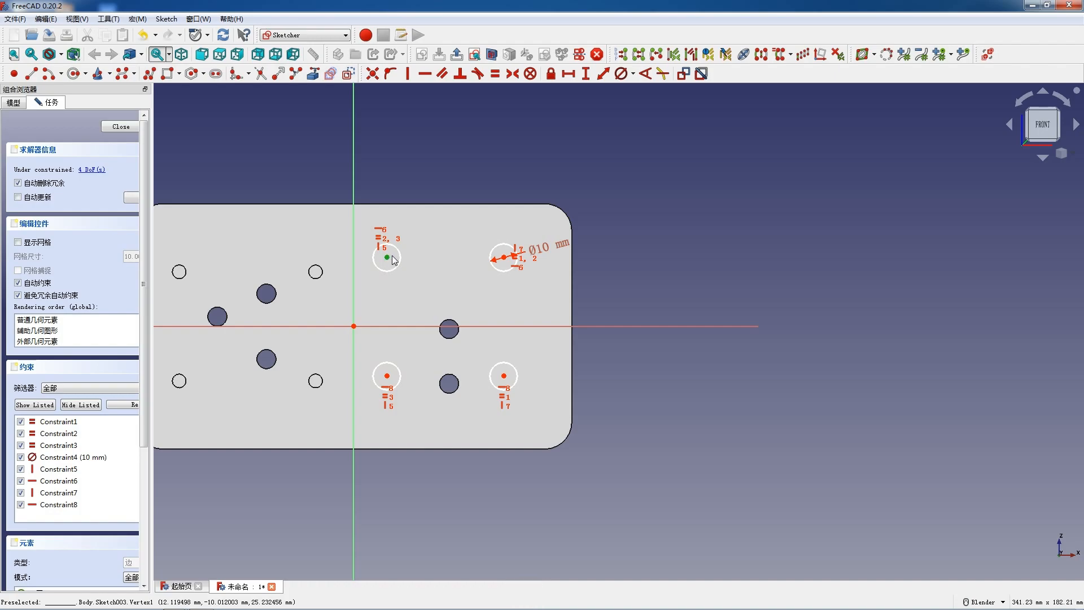
left_click(313, 74)
left_click(327, 204)
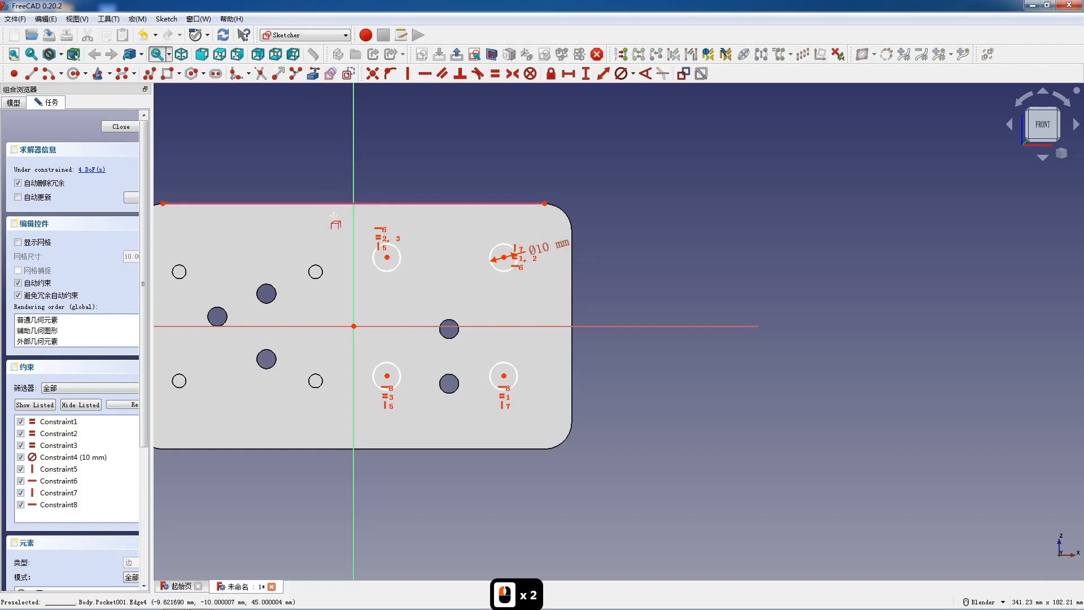
left_click(360, 448)
left_click(571, 343)
key("Escape")
Constrain the upper left 10 mm circle 20 mm below the plate's upper edge, and move that dimension and the diameter label outside the plate
left_click(387, 257)
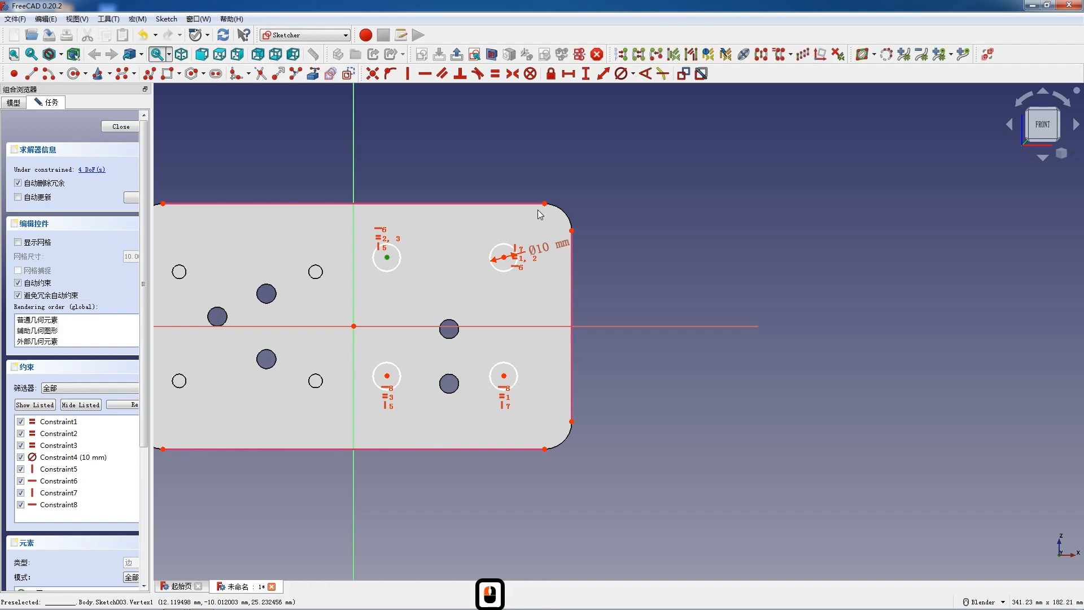
left_click(544, 204)
key("i")
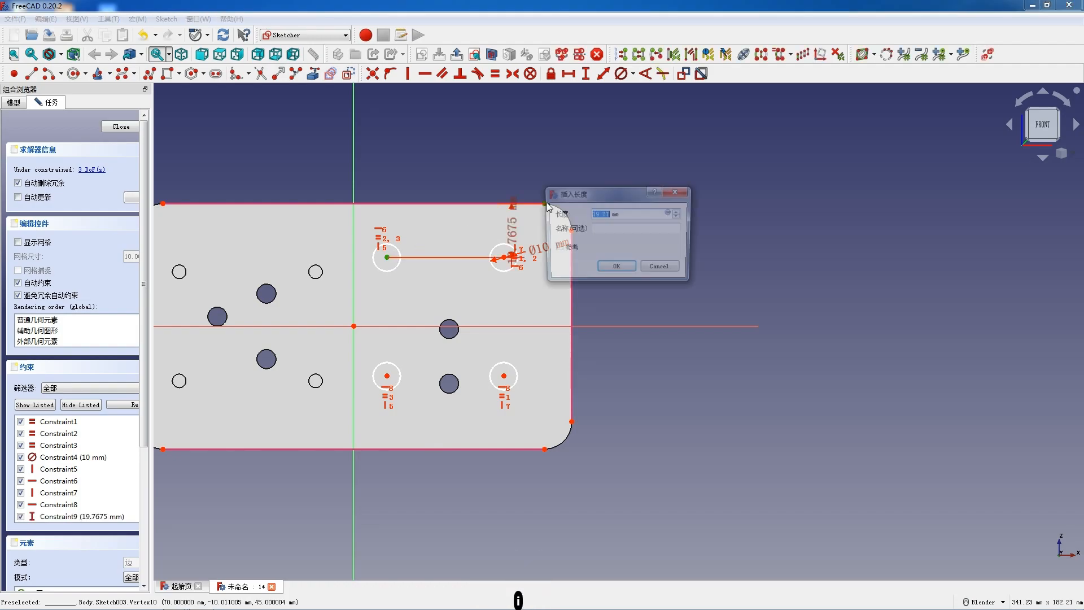
type("20")
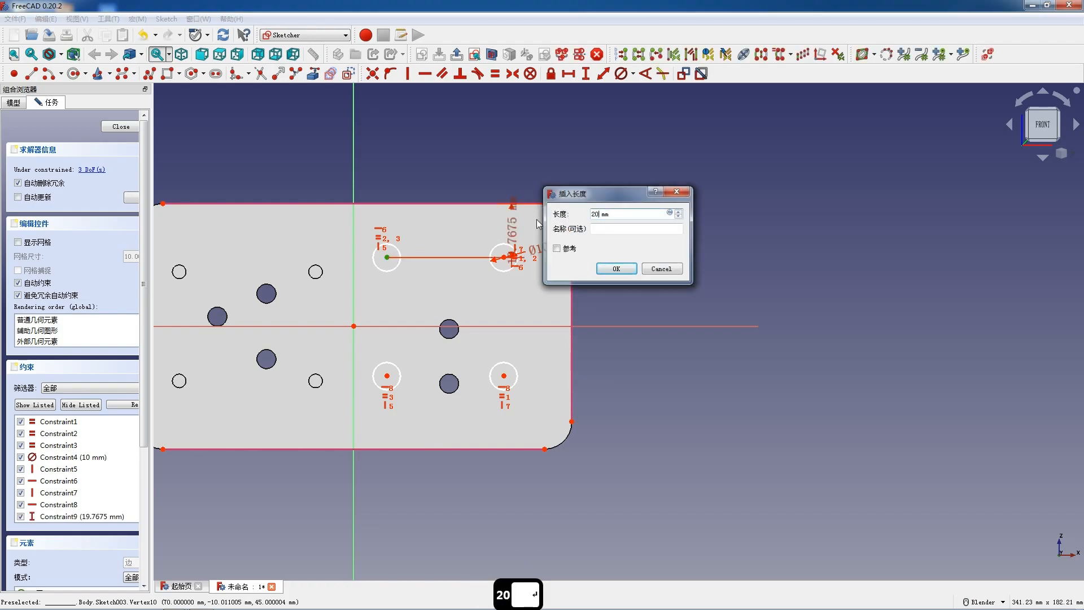
key("Return")
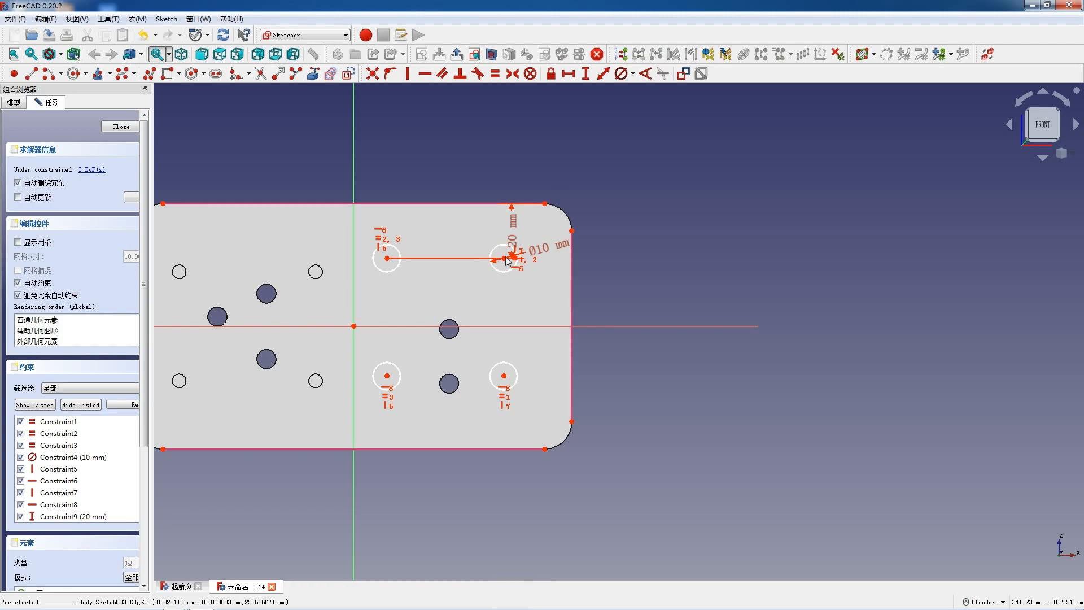
left_click_drag(511, 242, 329, 175)
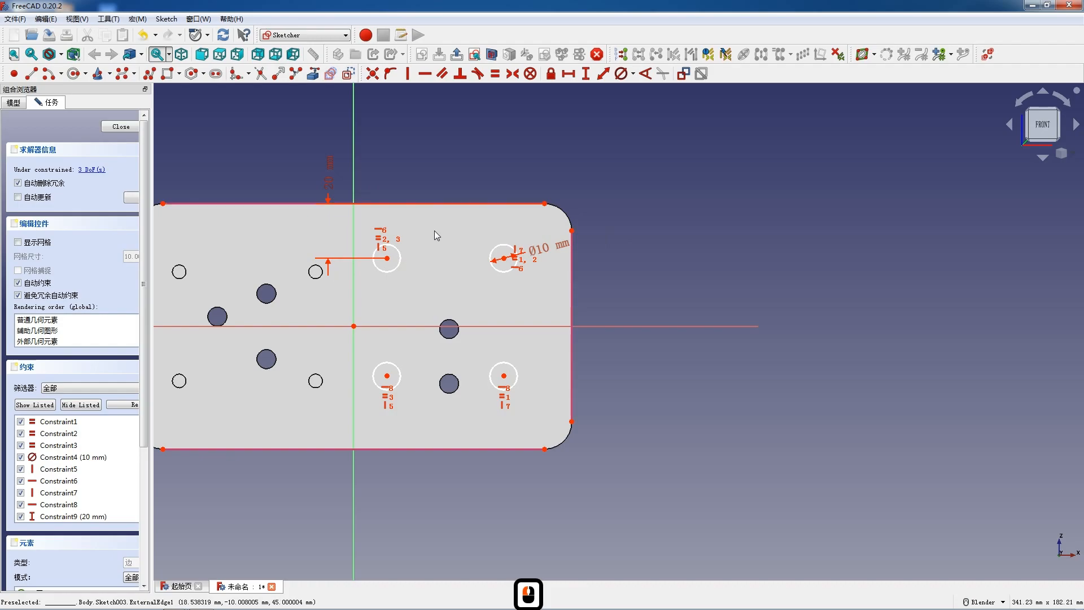
left_click_drag(538, 251, 656, 275)
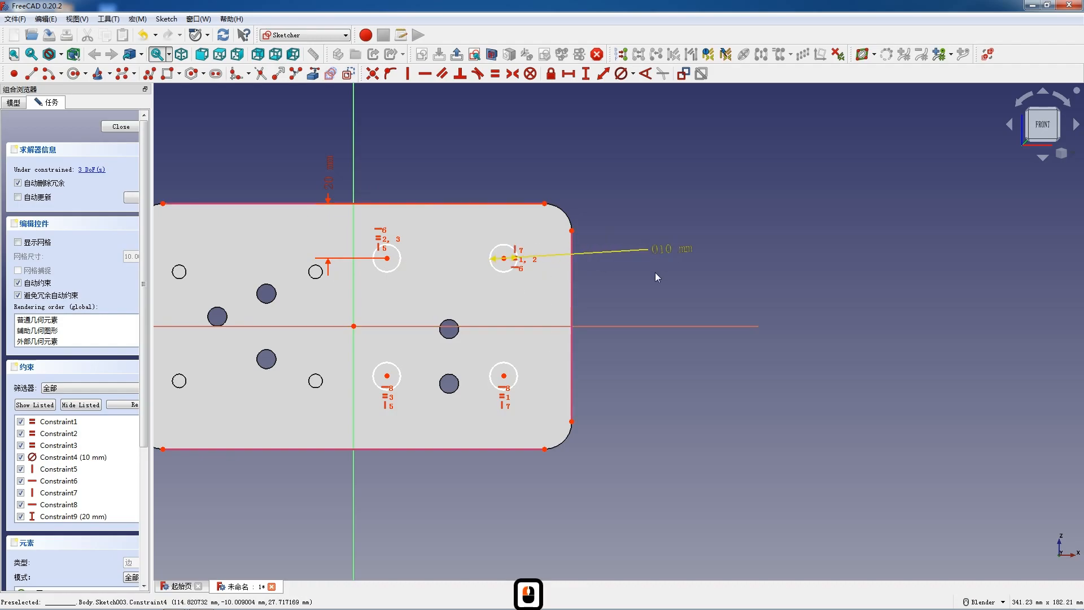
Constrain the lower right 10 mm circle 20 mm above the plate's lower edge
left_click(504, 376)
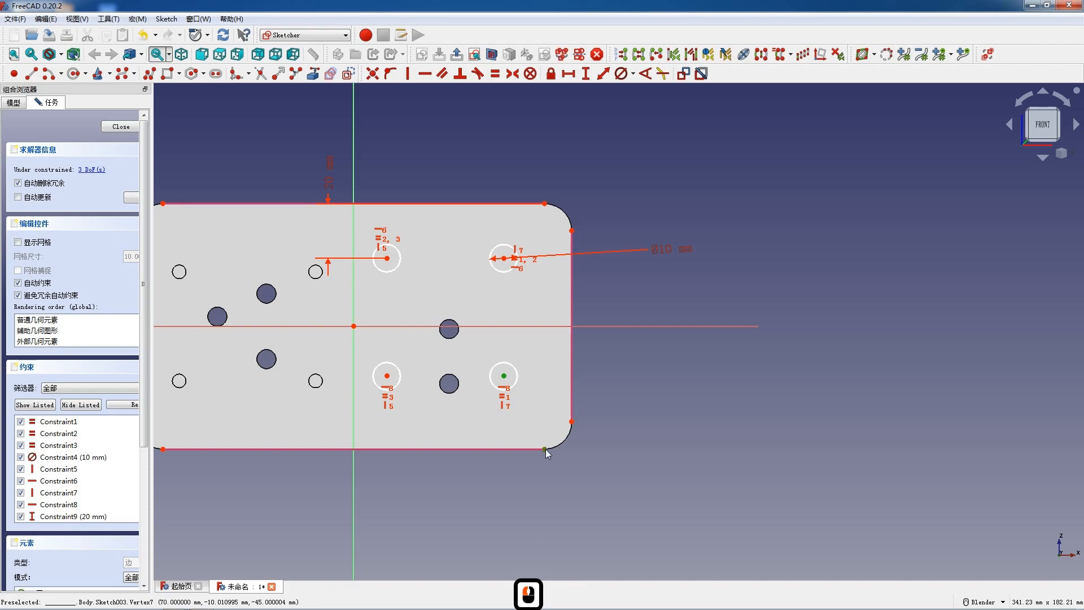
type("i2")
type("0")
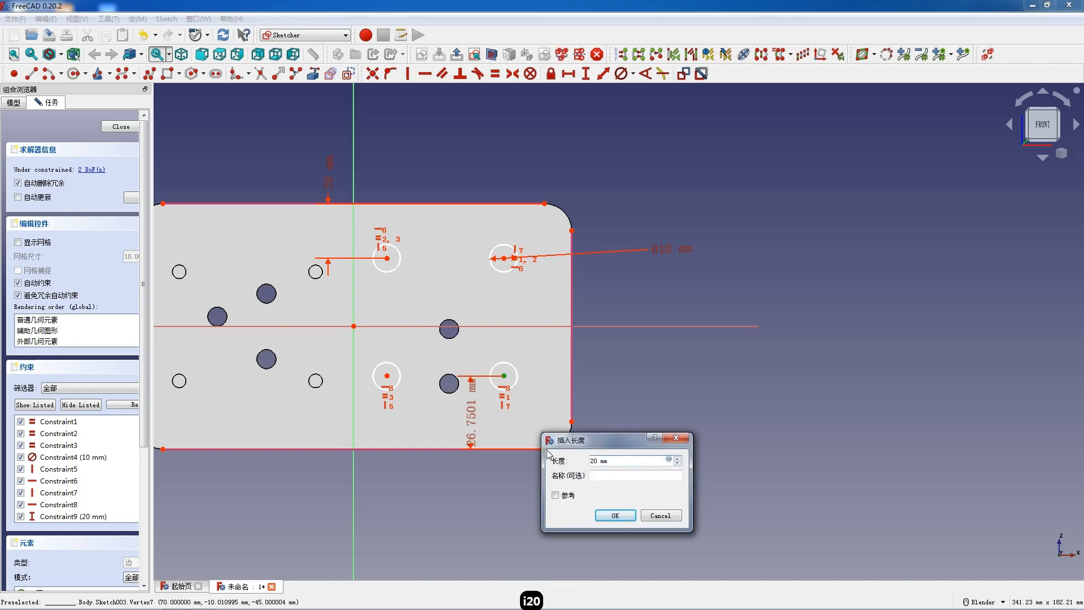
key("Return")
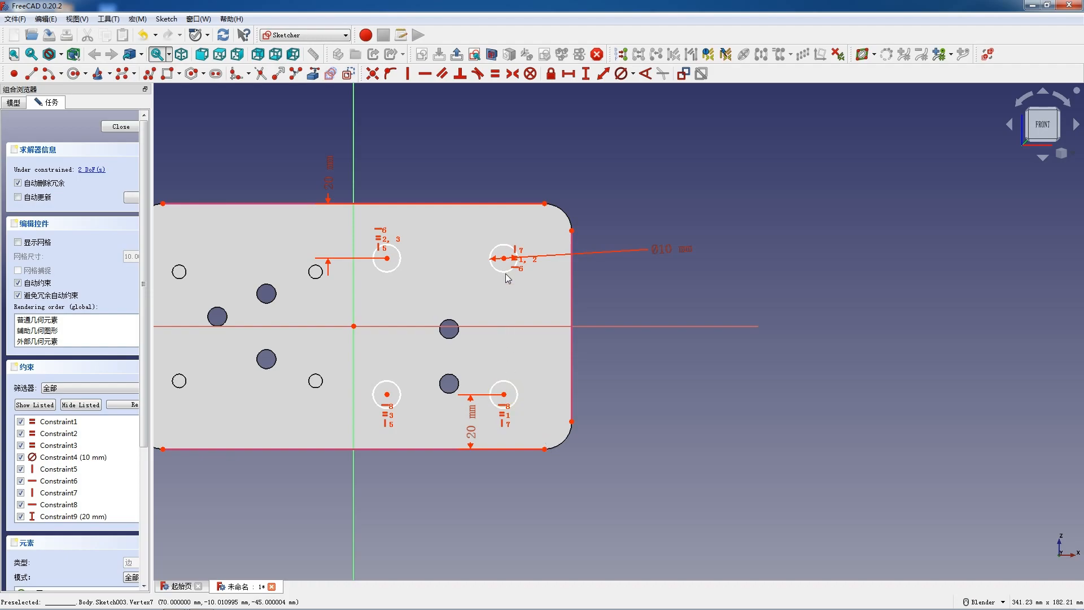
Constrain the centres of the two upper 10 mm circles 50 mm apart horizontally
left_click(503, 257)
left_click(387, 258)
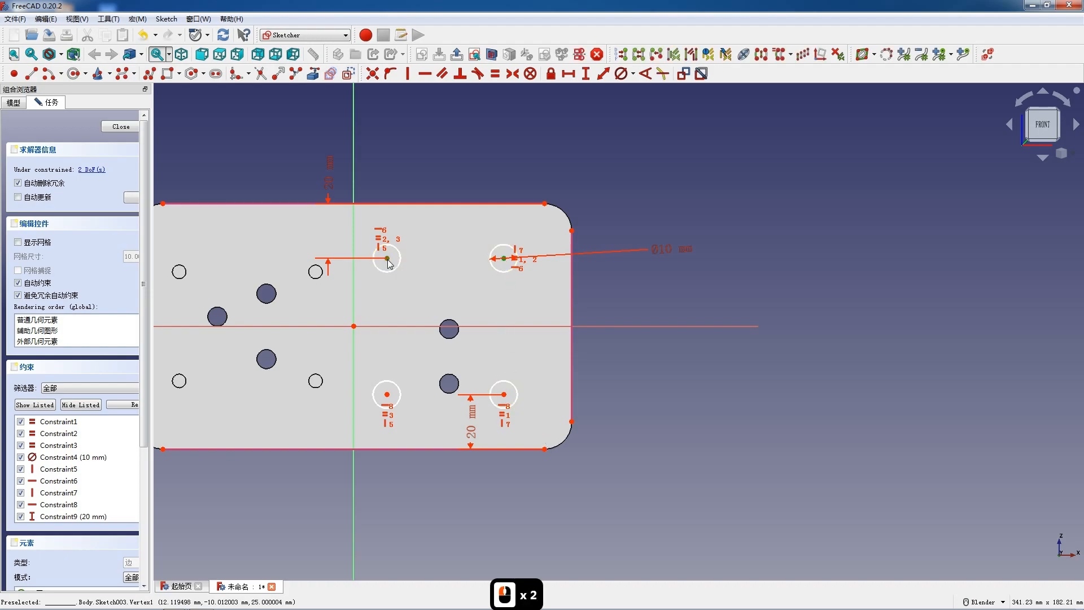
key("l")
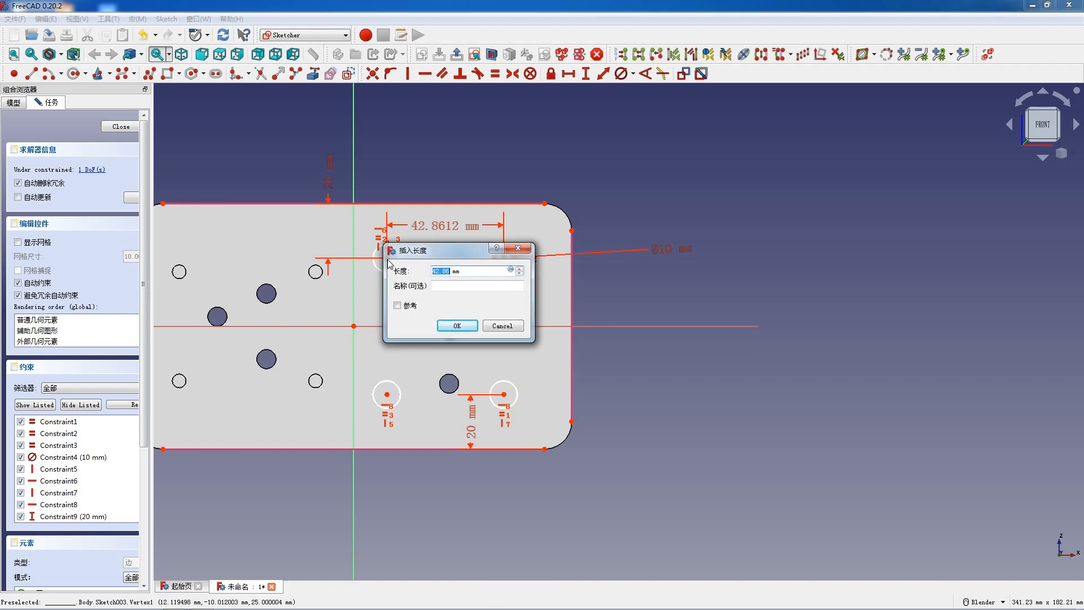
key("Return")
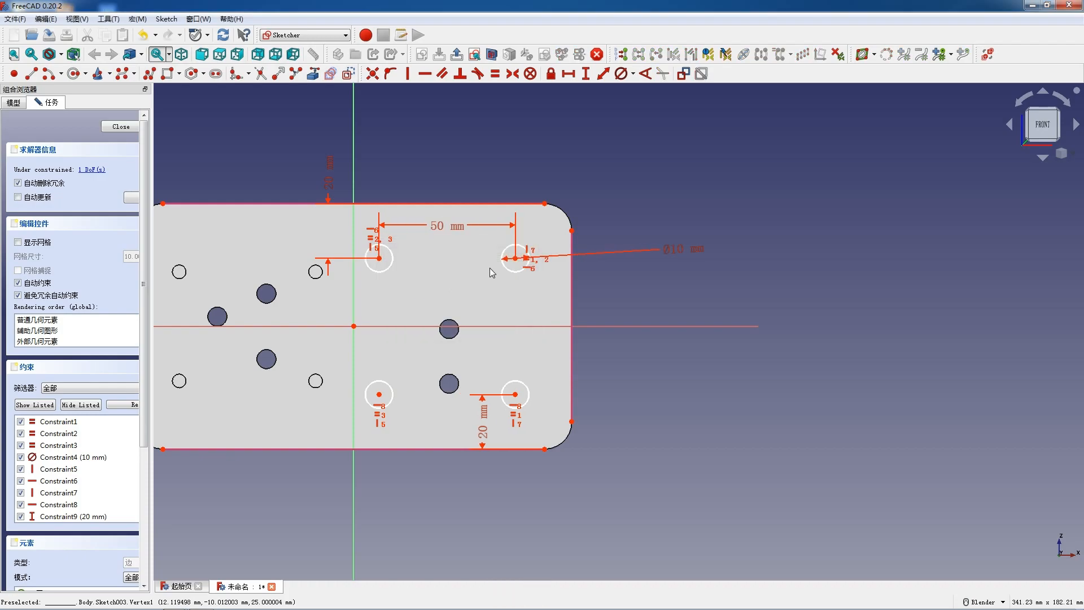
Project the plate's left edge into the sketch as external geometry
scroll(382, 260, "down", 2)
left_click(313, 75)
left_click(227, 256)
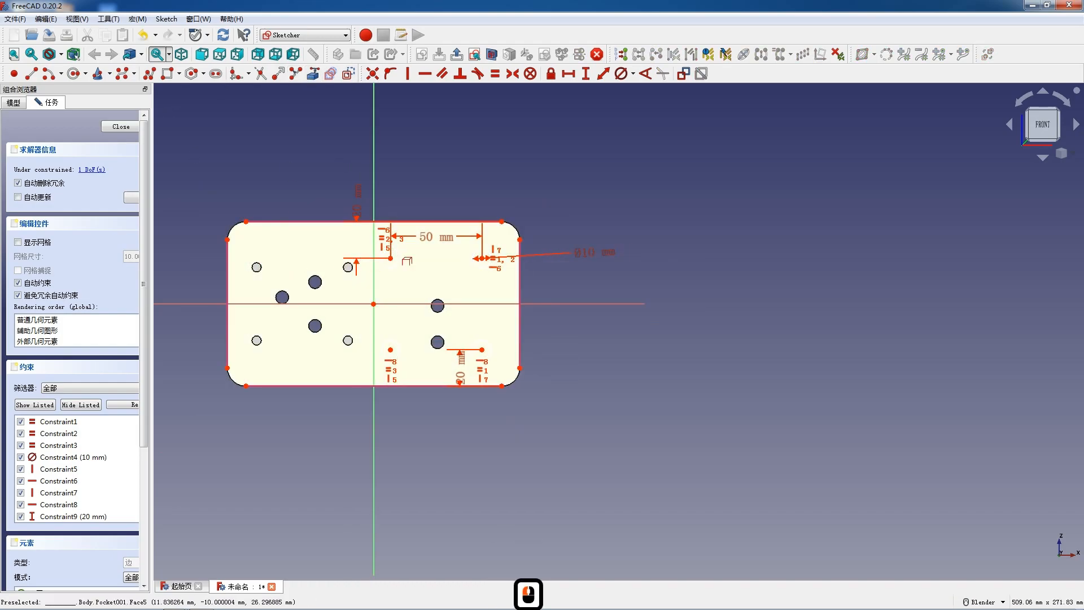
key("Escape")
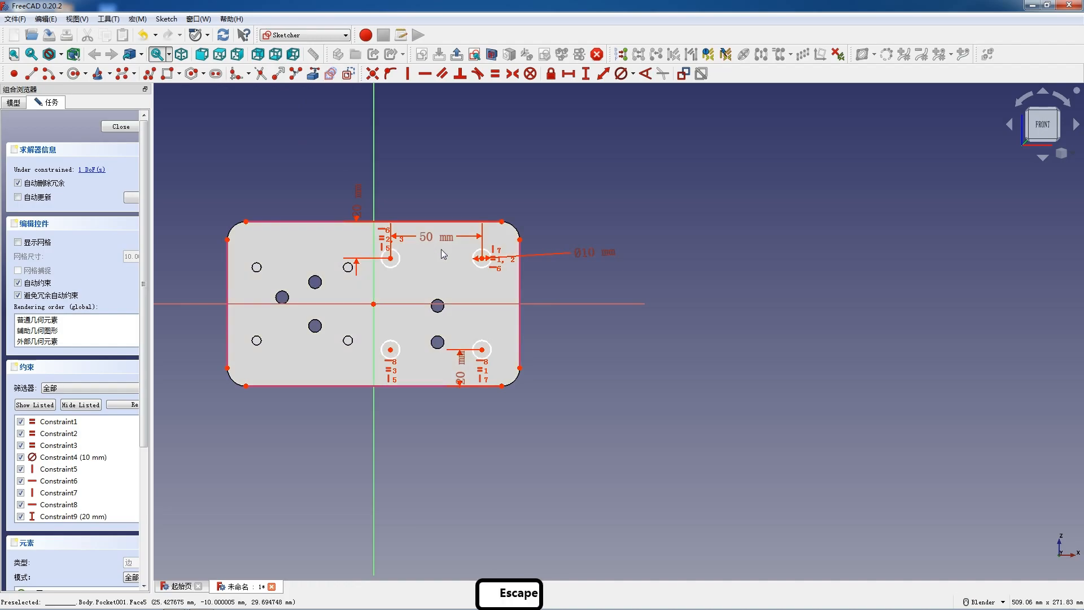
Constrain the centre of the upper left 10 mm circle 90 mm horizontally from the plate's left edge
left_click(390, 259)
left_click(228, 240)
key("l")
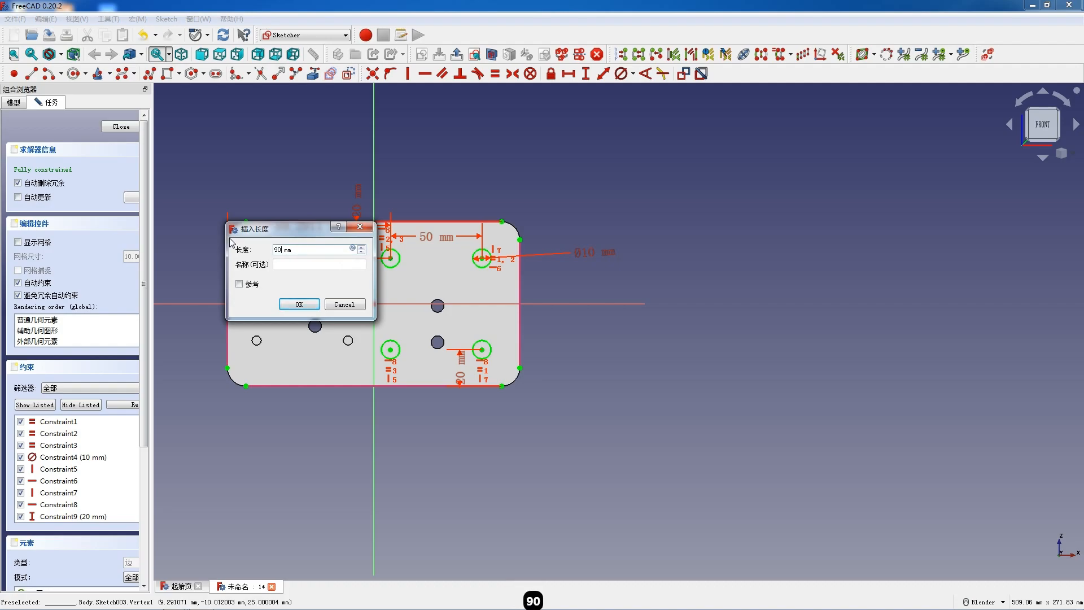
key("Return")
scroll(548, 307, "up", 2)
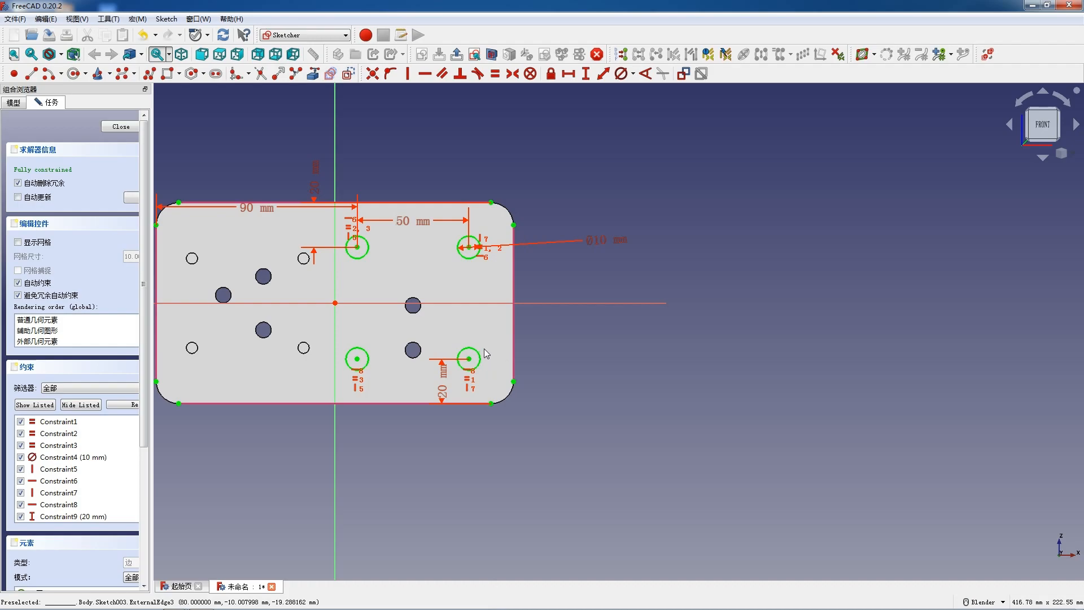
Finish the sketch and cut the four 10 mm circles through the whole plate with a through-all Pocket
left_click(115, 130)
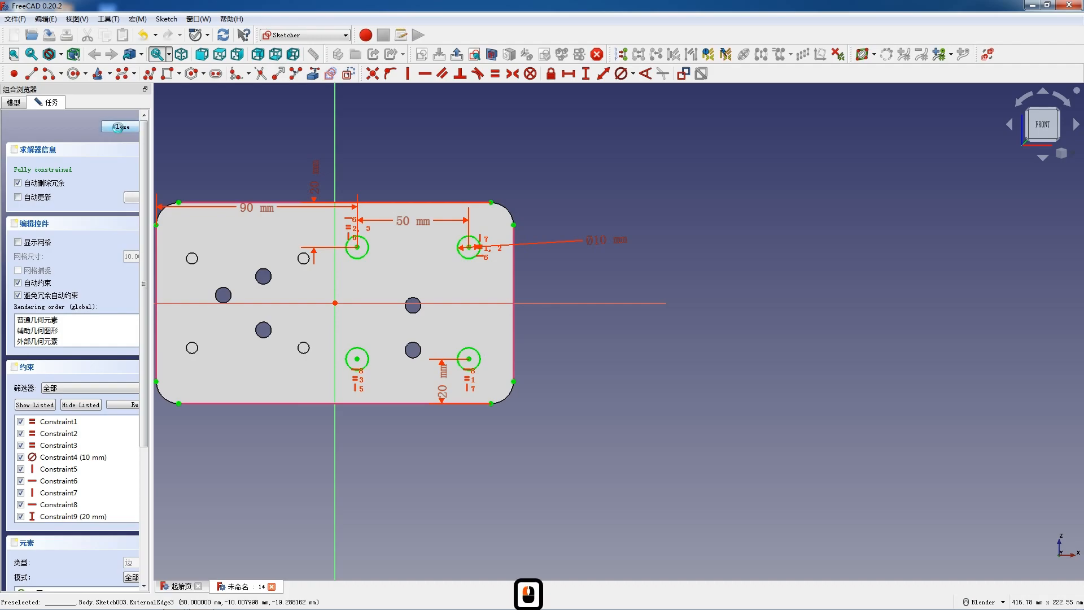
left_click(332, 74)
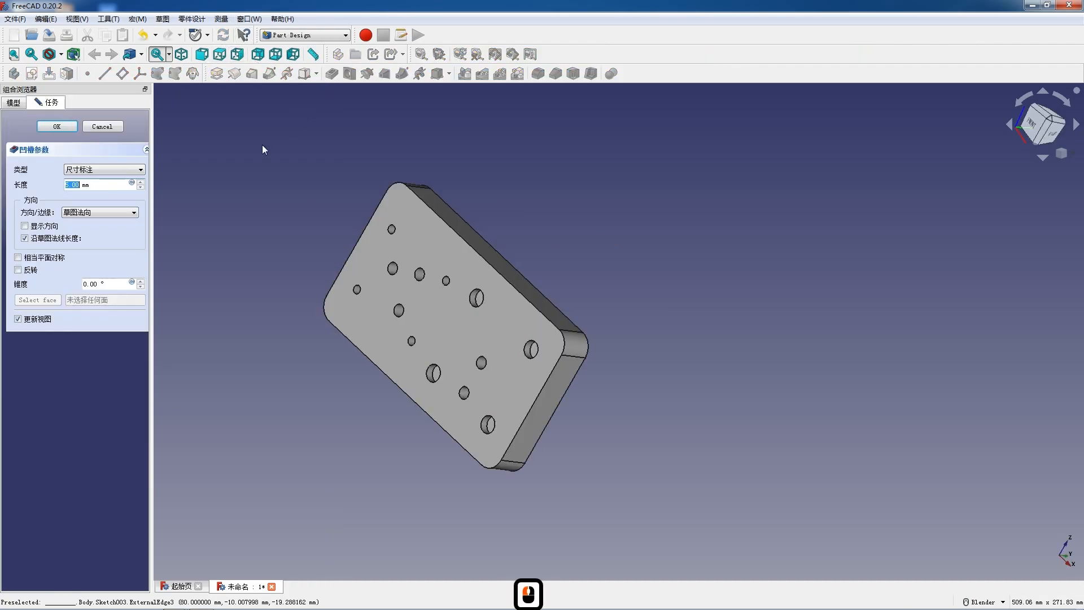
left_click(112, 169)
left_click(96, 186)
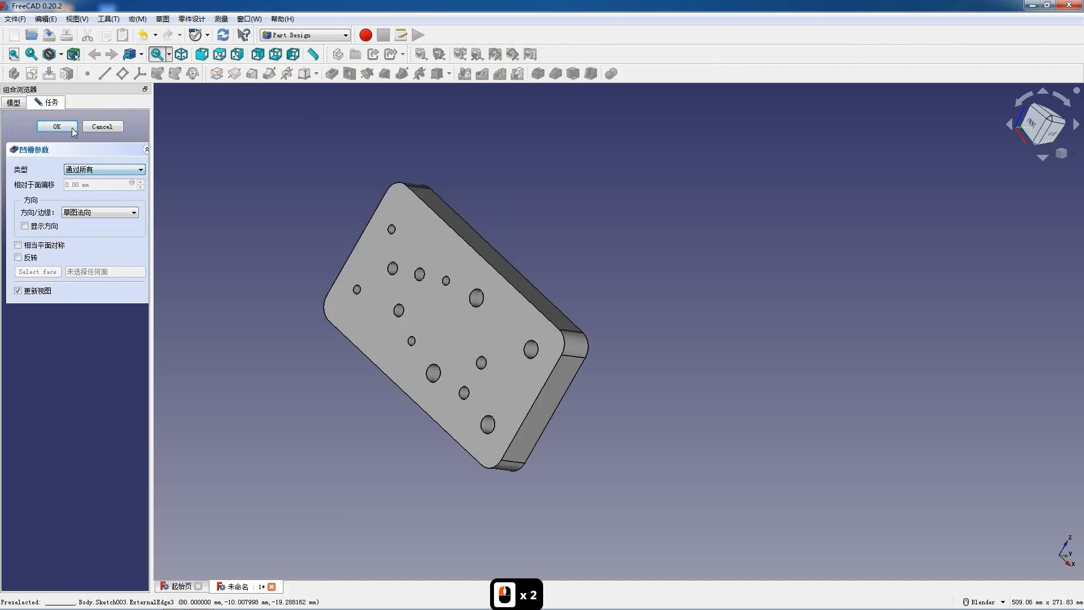
left_click(56, 126)
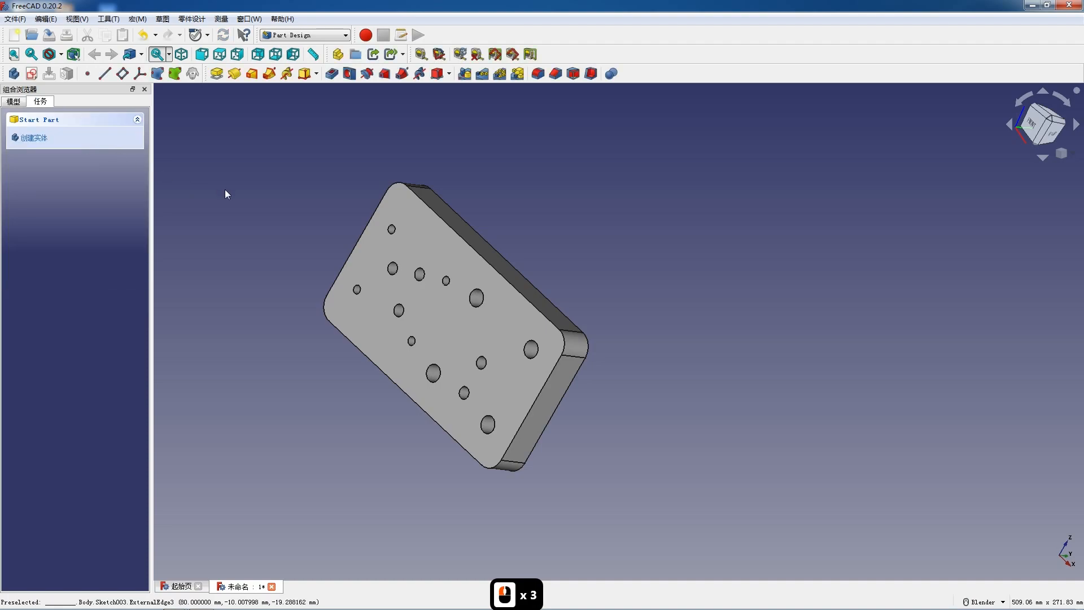
Set the plate to its standard front view and switch to the TechDraw workbench
left_click(203, 56)
scroll(480, 242, "down", 3)
scroll(503, 370, "up", 4)
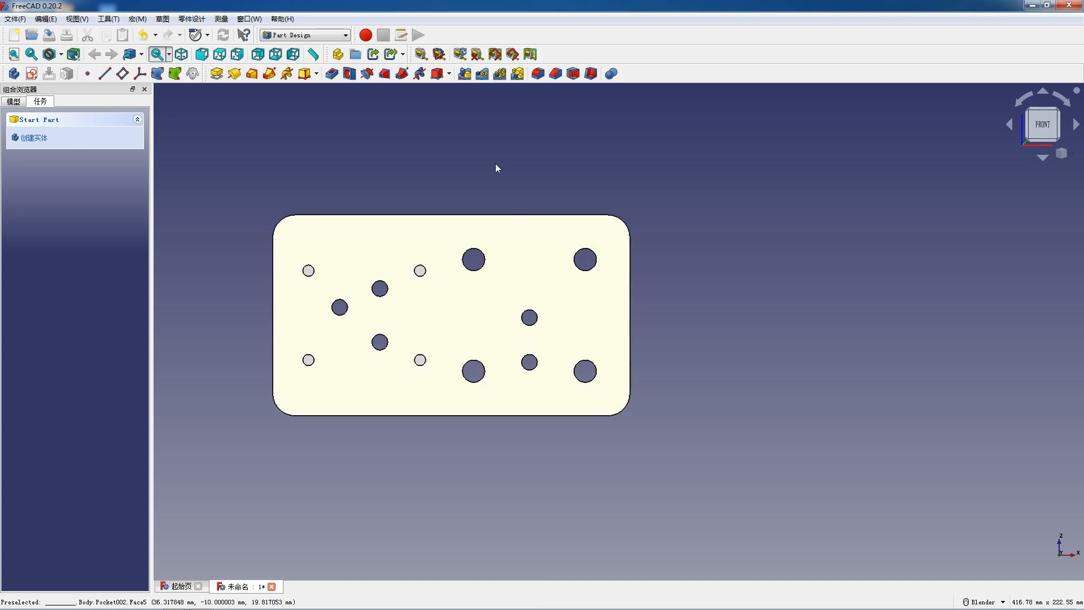
left_click(299, 34)
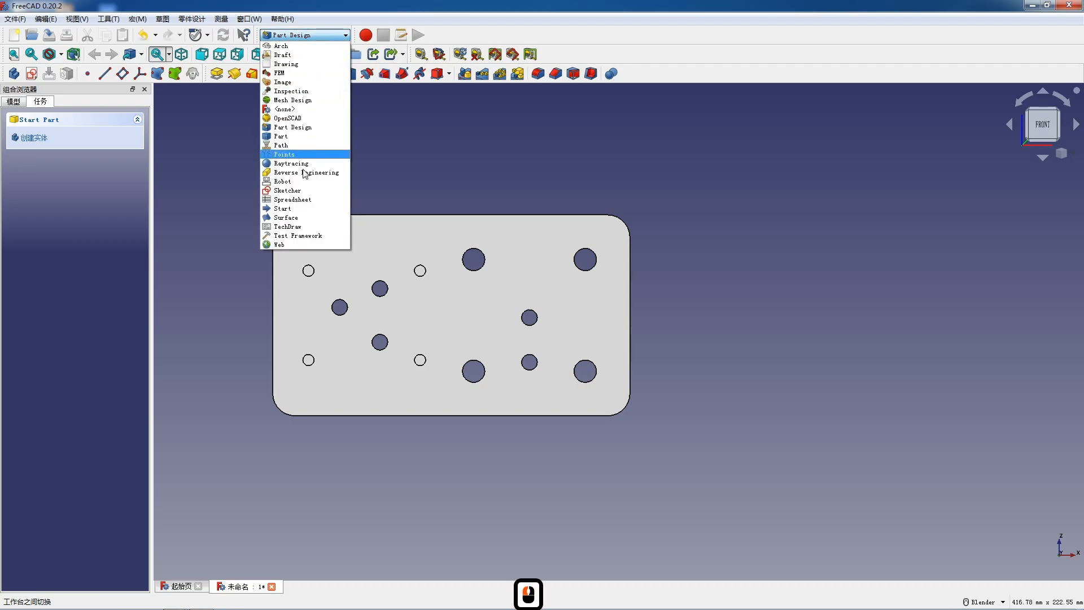
left_click(298, 221)
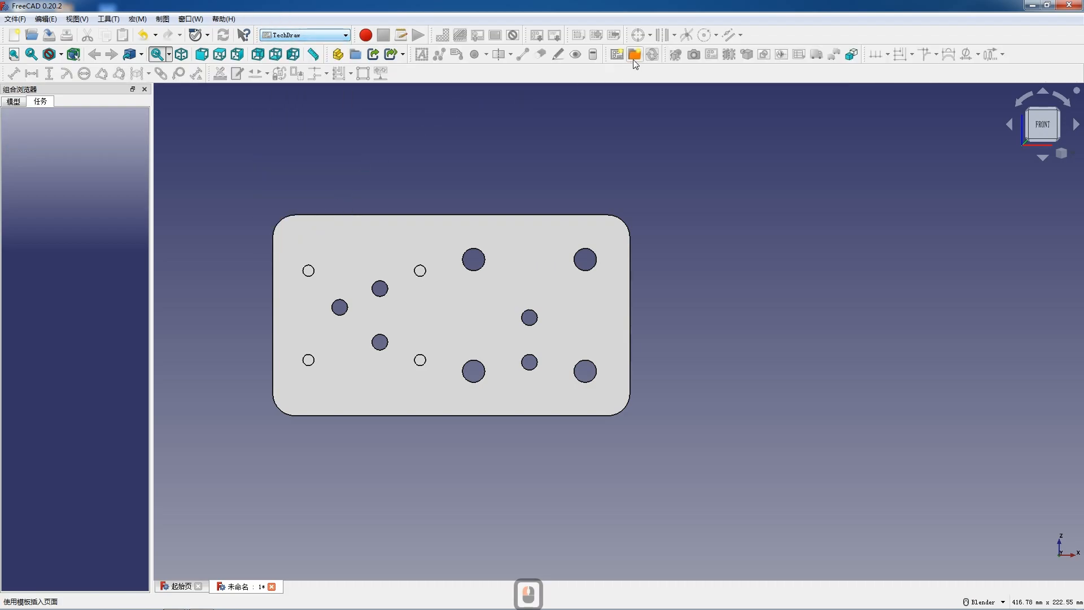
Insert a drawing page using a template from the landscape folder 大师之路Master's Path_图框_横版
left_click(632, 59)
double_click(348, 193)
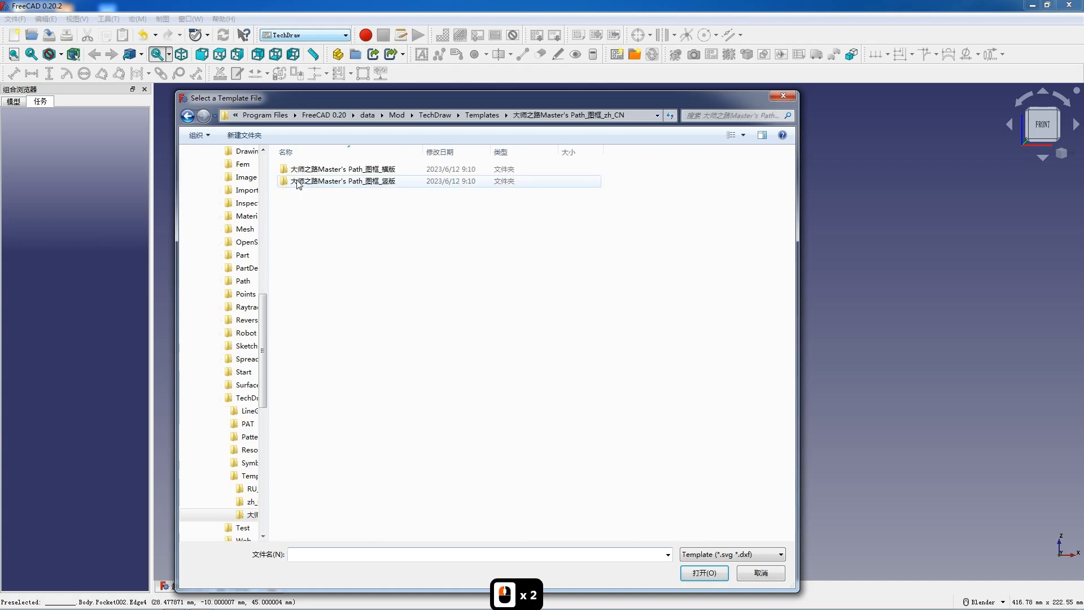
double_click(338, 169)
double_click(303, 206)
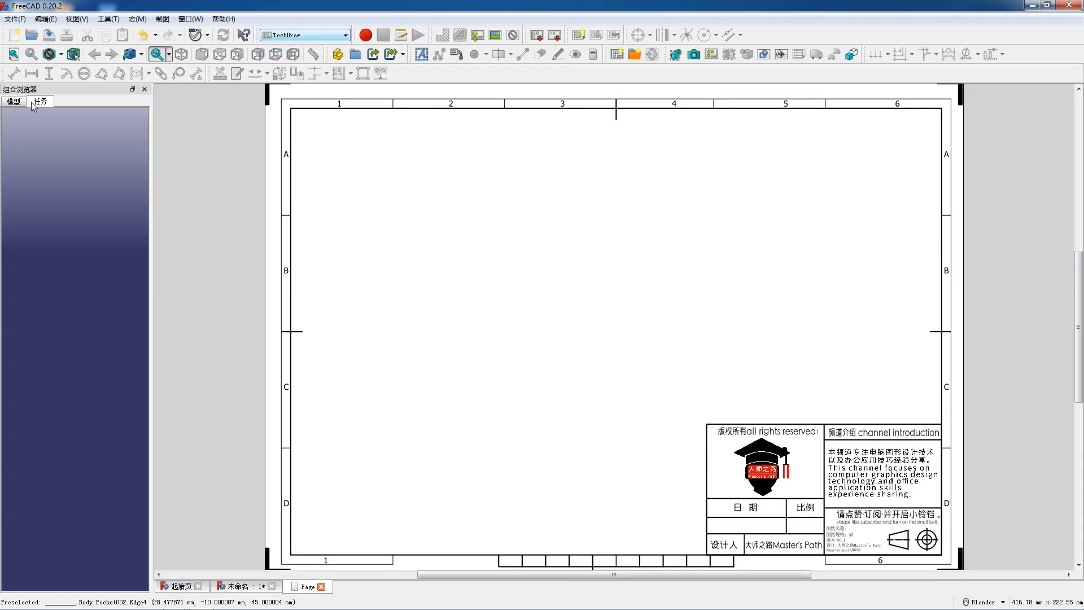
Insert a projection group of the plate on the page with Front, Top and FrontTopRight views
left_click(14, 102)
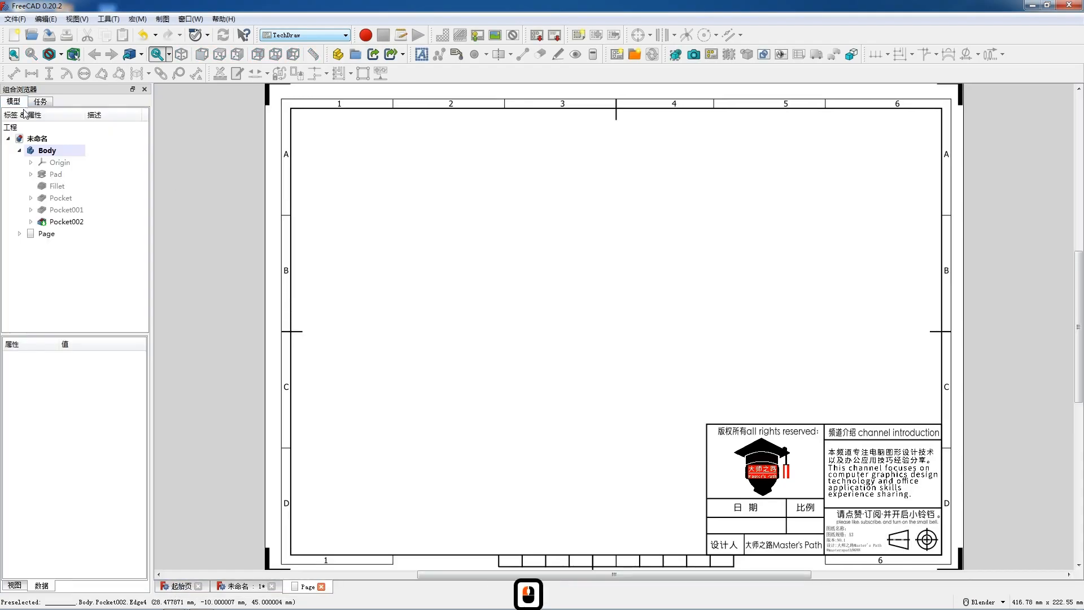
left_click(237, 586)
left_click(710, 54)
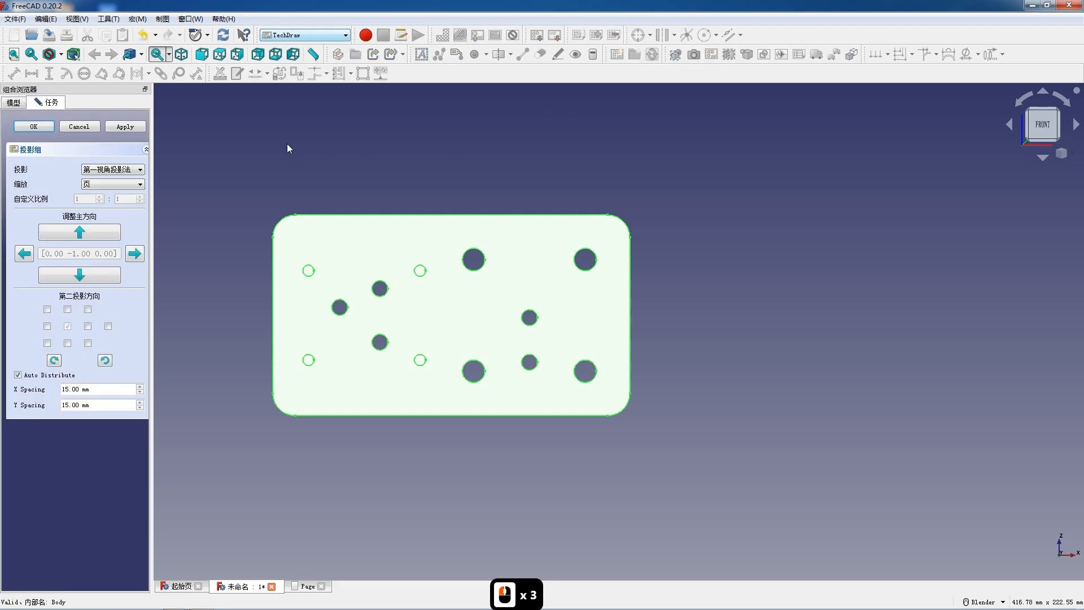
left_click(12, 102)
double_click(46, 236)
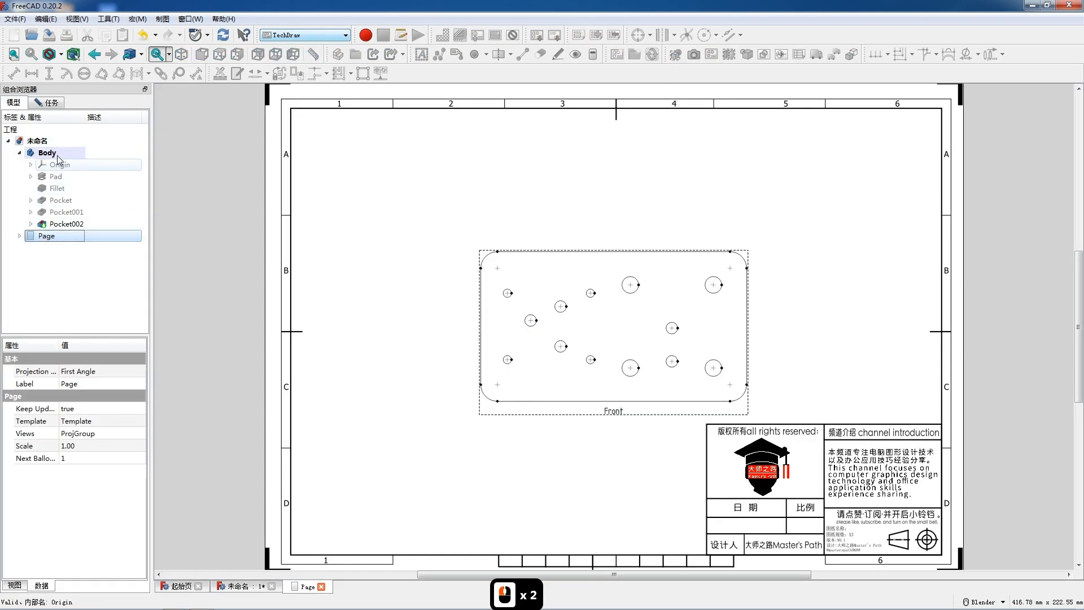
left_click(50, 103)
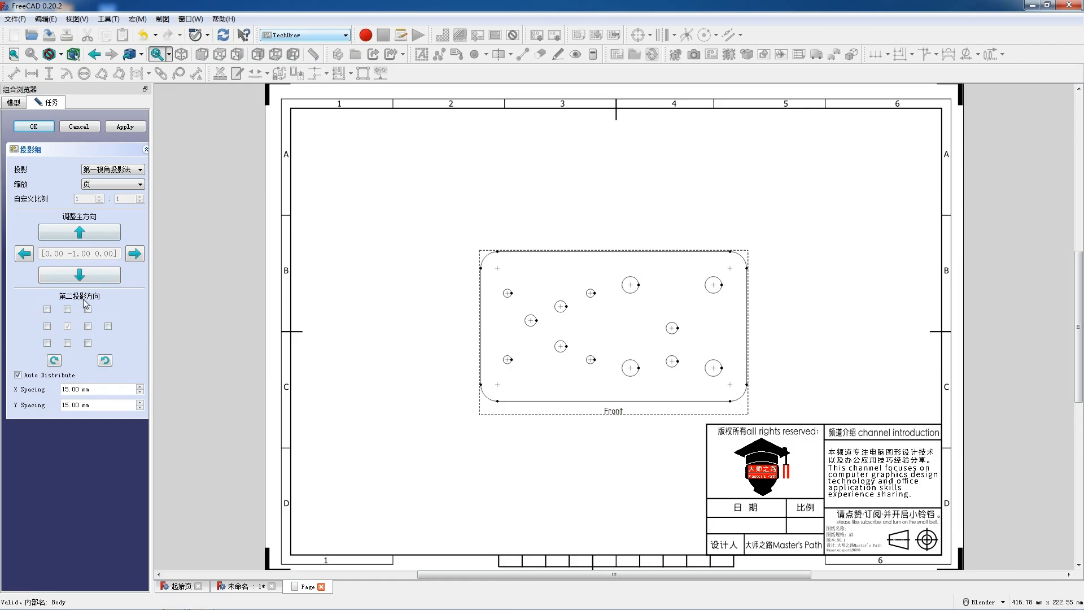
left_click(68, 343)
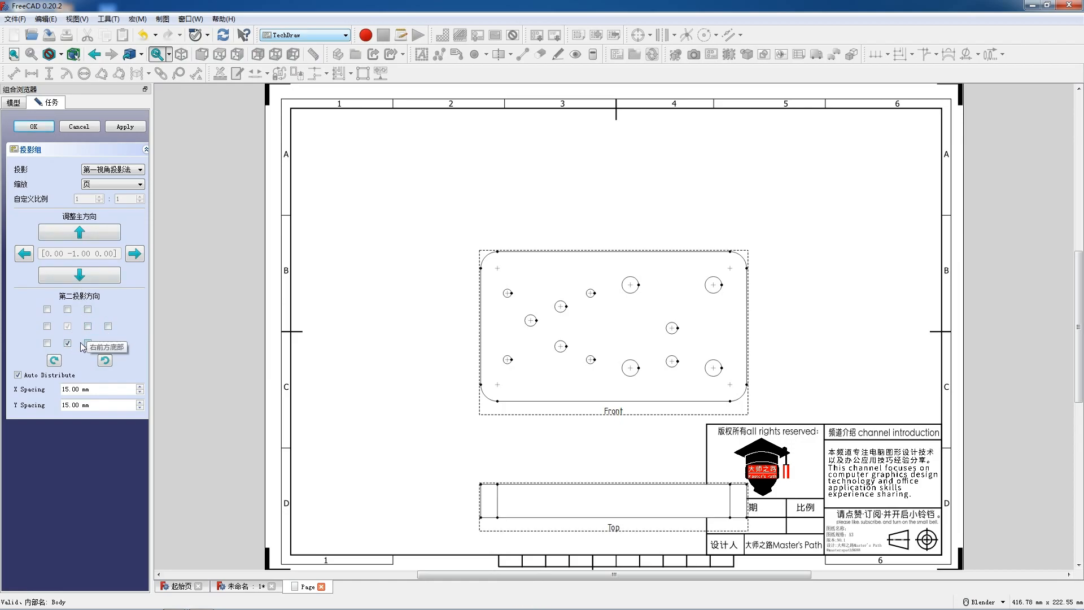
double_click(88, 343)
left_click(47, 343)
Move the Front view up and the Top view further down the page, and accept the projection group
scroll(404, 251, "down", 3)
left_click_drag(551, 368, 595, 282)
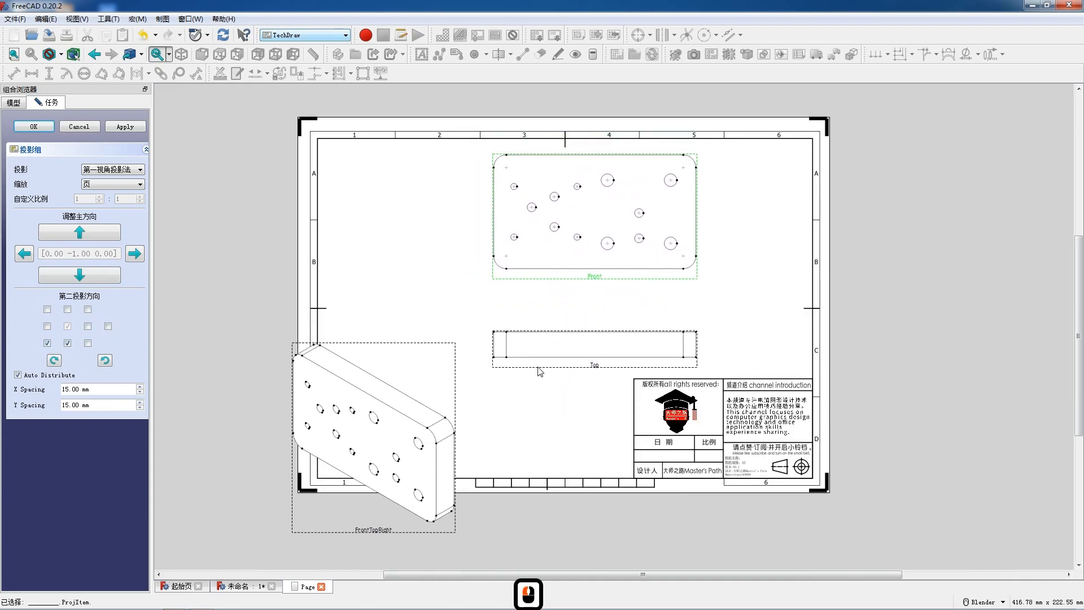
left_click_drag(376, 534, 393, 448)
left_click(52, 132)
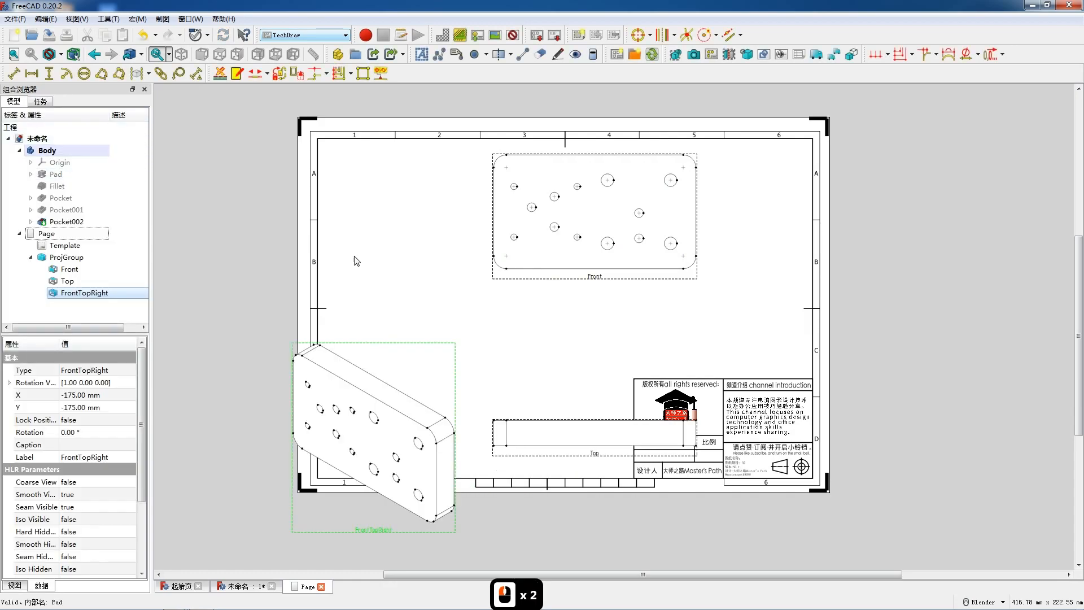
Arrange the Front view at the sheet's upper left, the FrontTopRight view at its upper right and the Top view closer below the Front view
left_click(473, 275)
left_click_drag(473, 275, 370, 280)
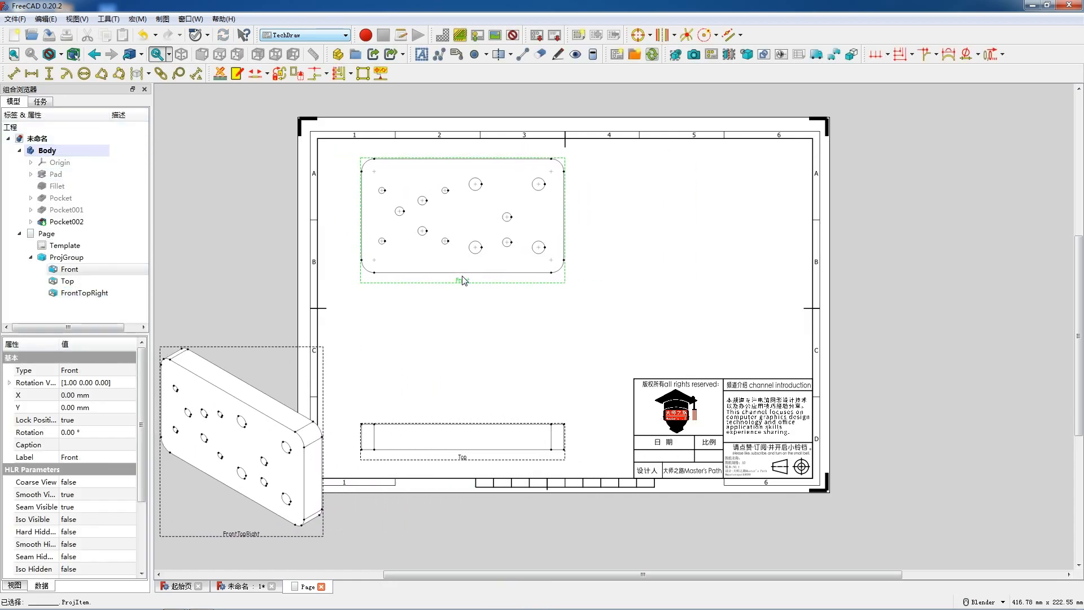
left_click_drag(258, 535, 714, 352)
left_click_drag(464, 462, 464, 413)
Lock the position of the FrontTopRight view and edit its Hard Hidden property
left_click(705, 354)
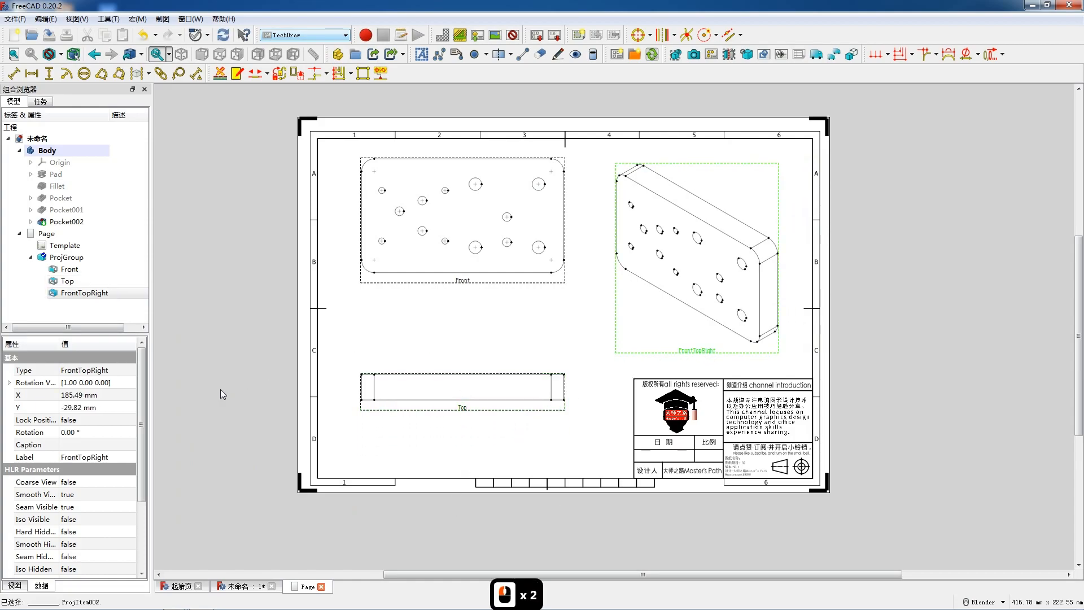
left_click(80, 421)
left_click(81, 421)
left_click(84, 441)
left_click(74, 532)
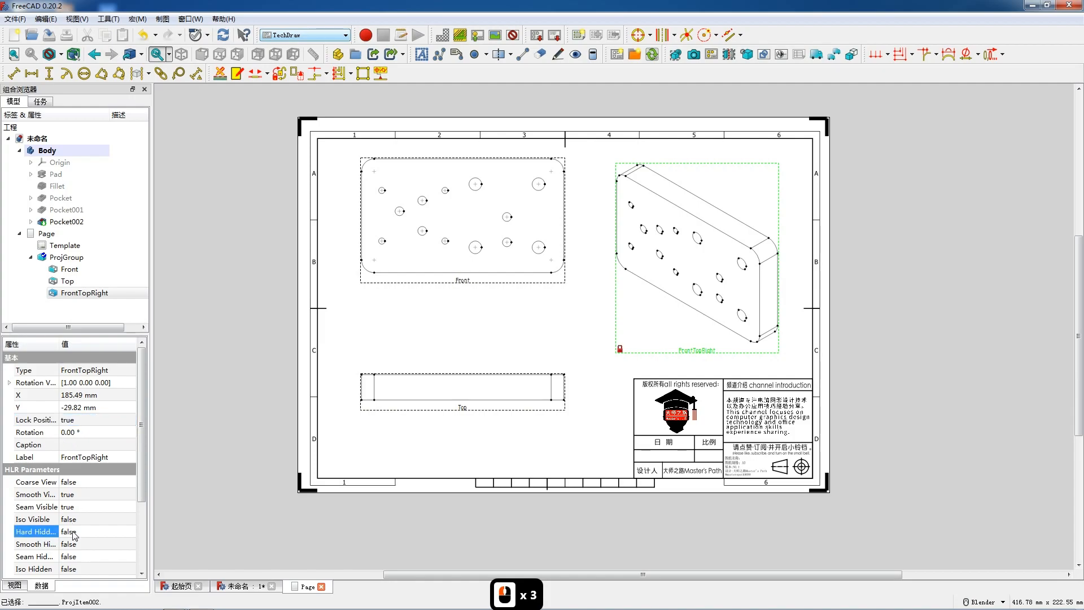
left_click(73, 535)
left_click(74, 544)
Lock the position of the Top view and set its Hard Hidden property to true
left_click(473, 411)
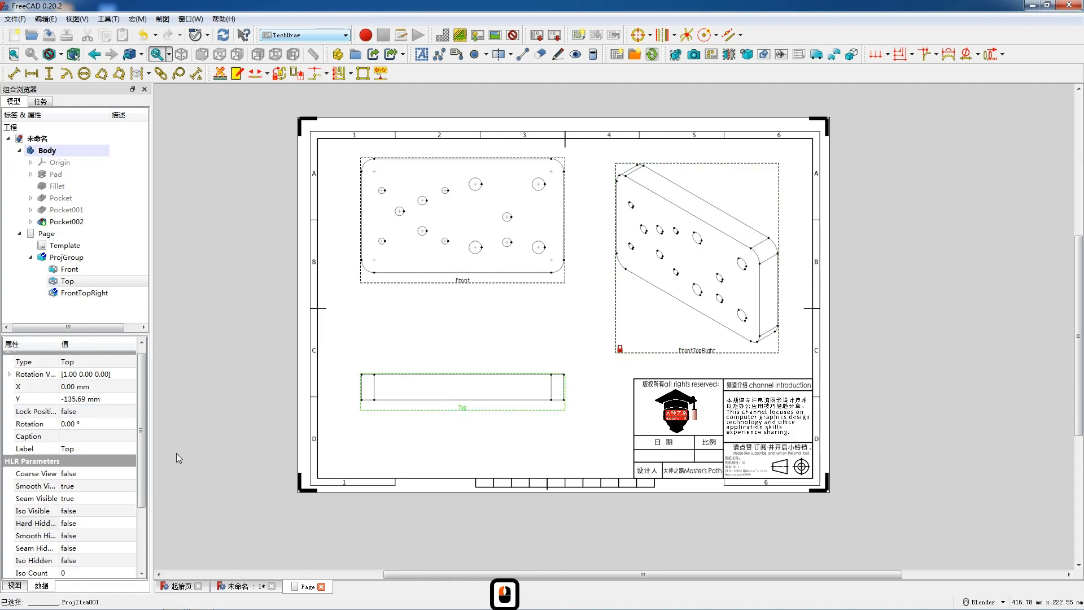
left_click(85, 412)
left_click(85, 412)
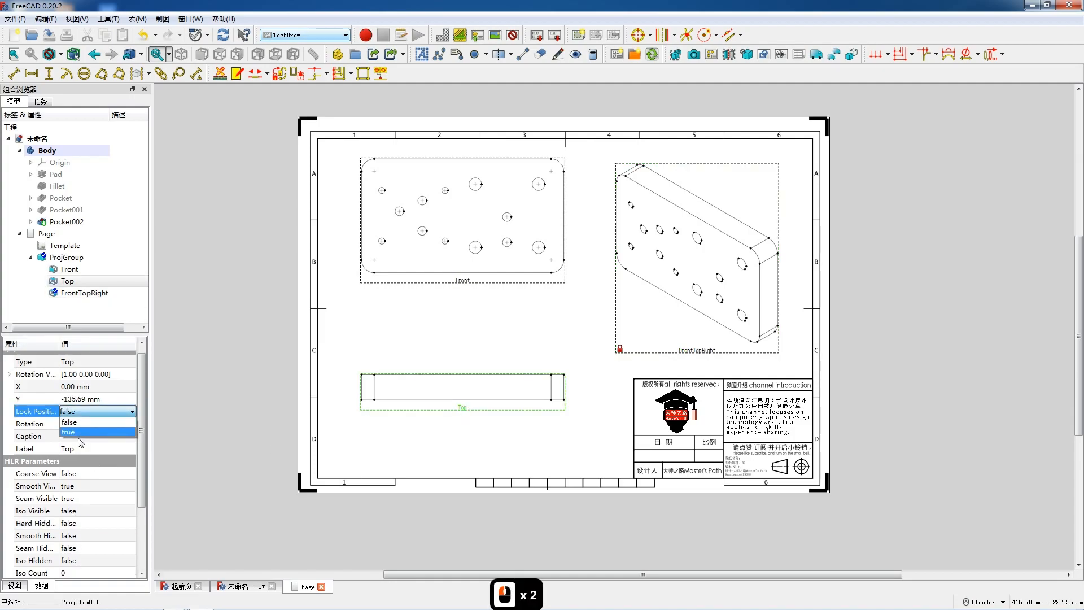
left_click(82, 437)
left_click(80, 412)
left_click(79, 412)
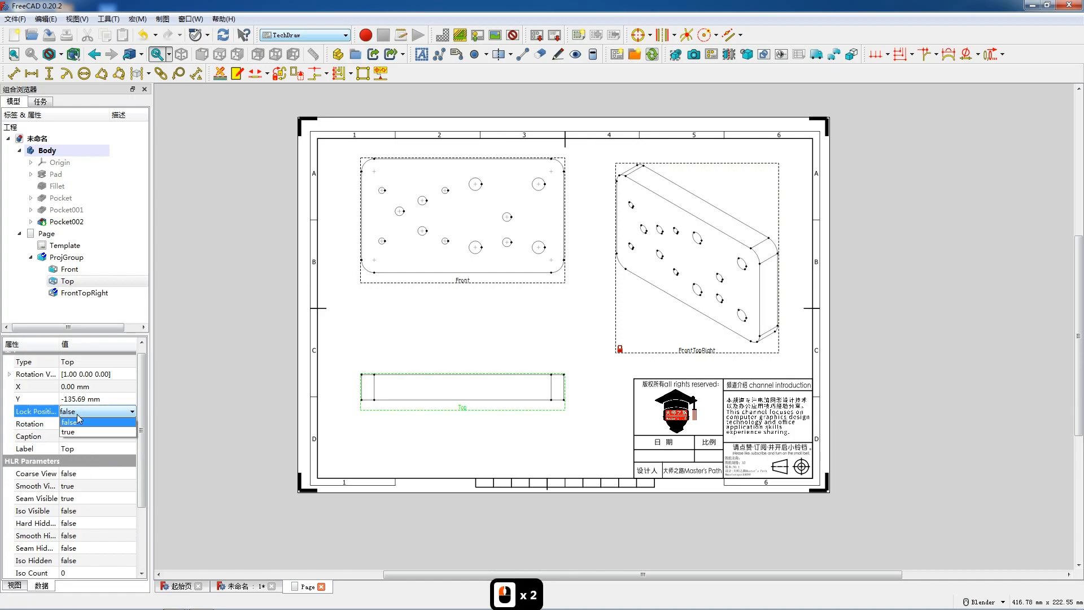
left_click(79, 432)
left_click(79, 524)
left_click(79, 524)
left_click(79, 544)
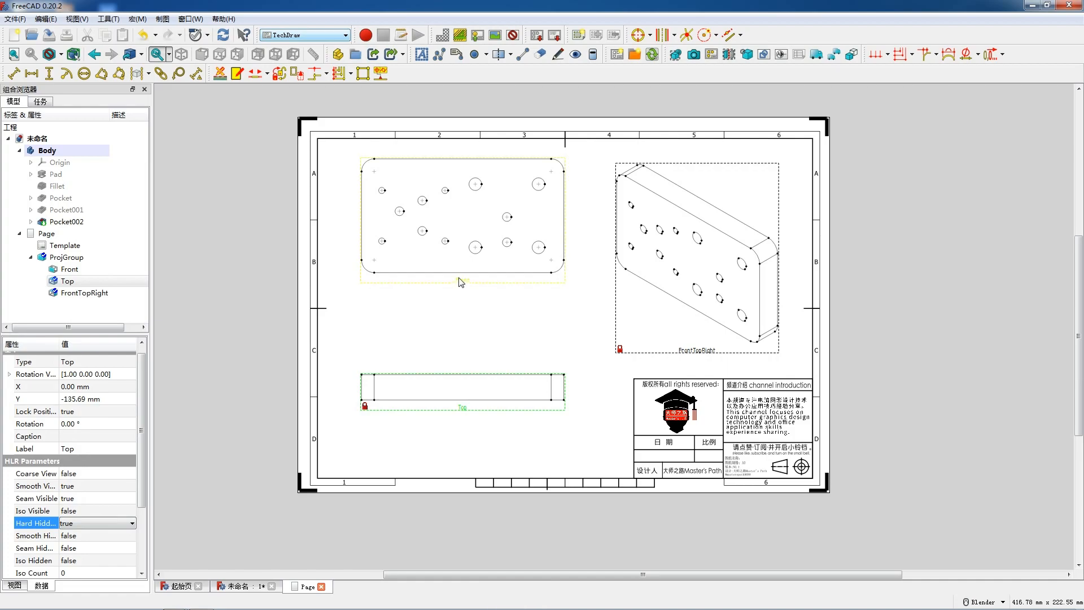
Set the Front view's Hard Hidden property to true
left_click(458, 280)
left_click(93, 524)
left_click(93, 523)
left_click(93, 540)
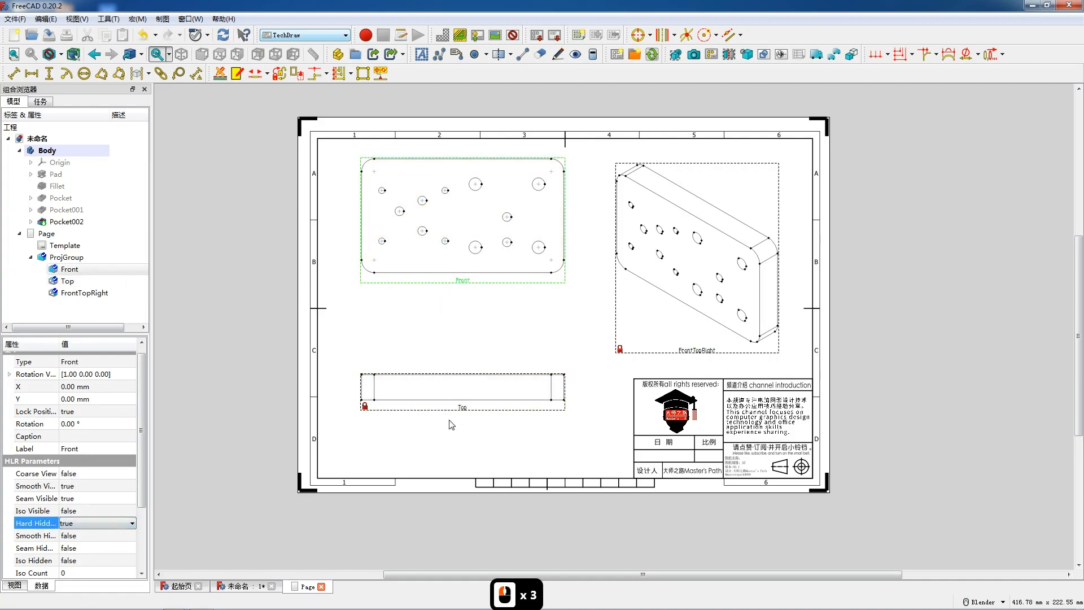
Add a vertical dimension for the plate's thickness in the Top view and place it just left of the outline
scroll(451, 419, "up", 2)
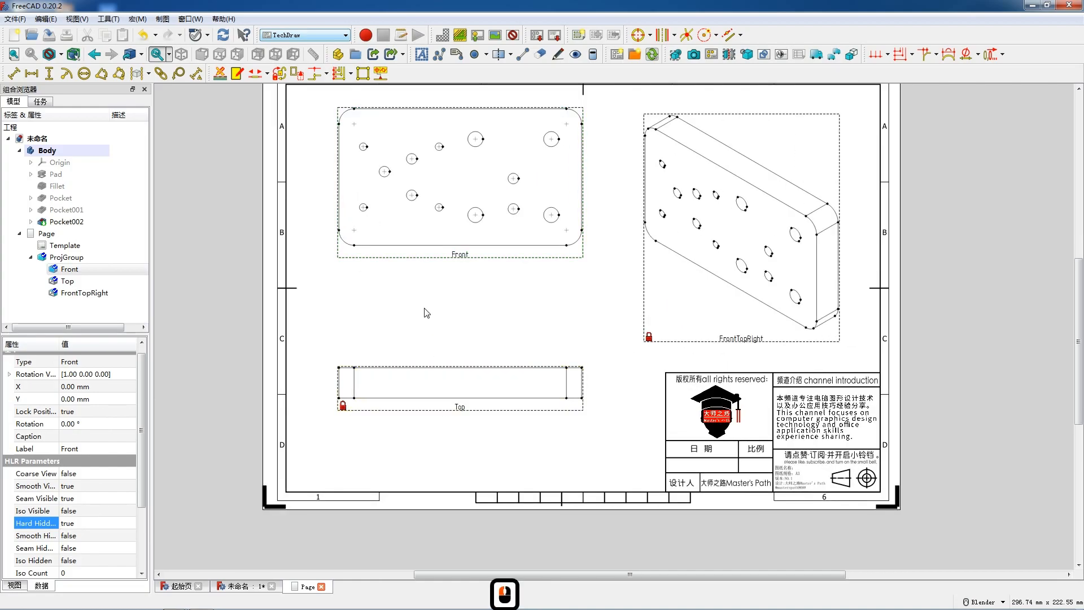
left_click(423, 310)
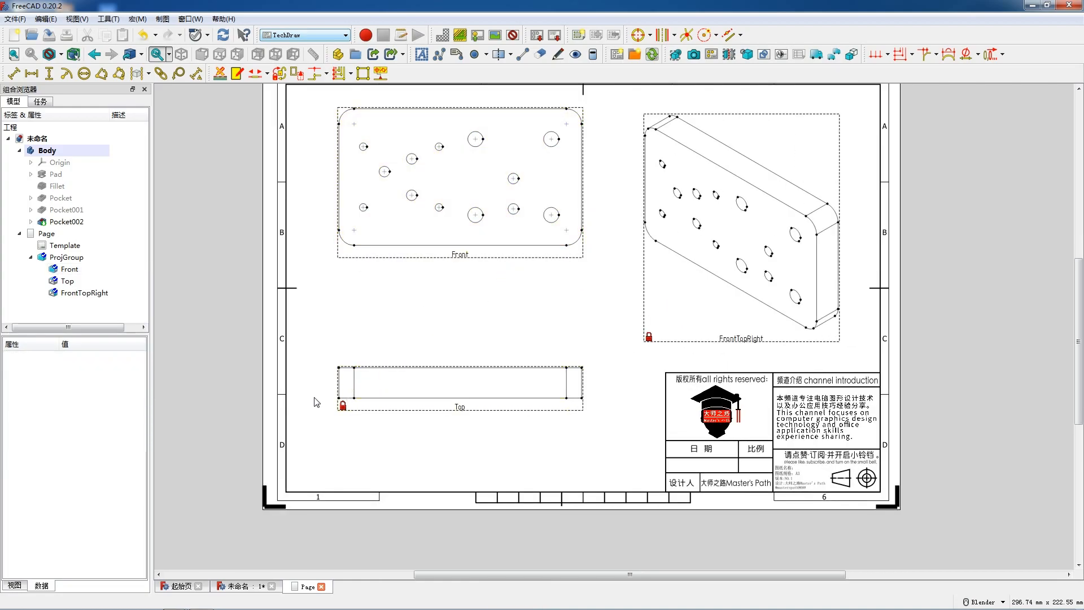
left_click(339, 389)
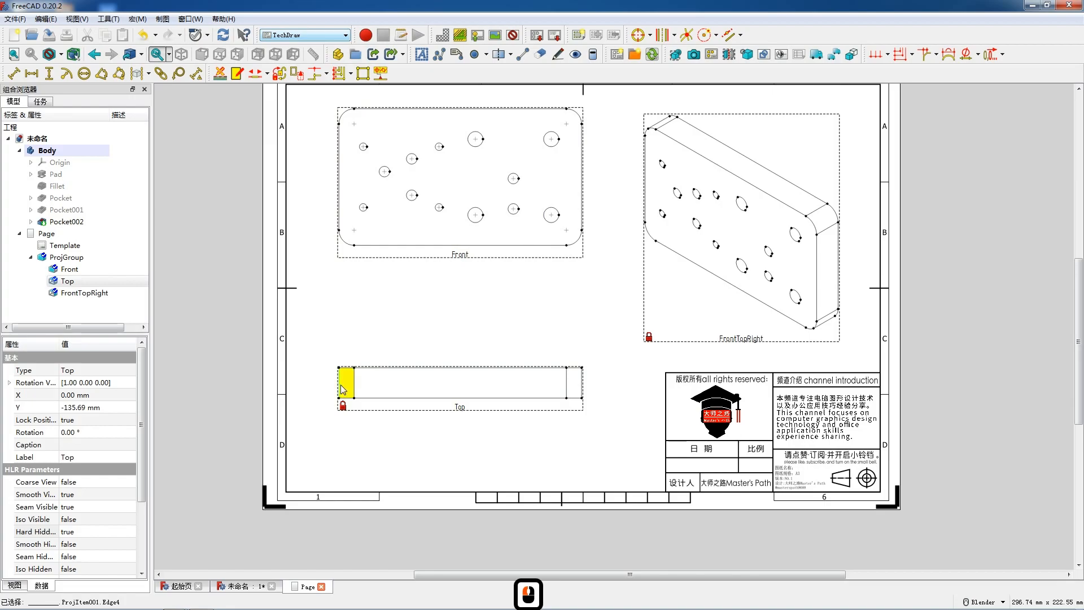
key("shift+v")
left_click_drag(336, 382, 319, 380)
Add a horizontal dimension for the plate's length in the Top view and place it just below the outline
left_click(338, 398)
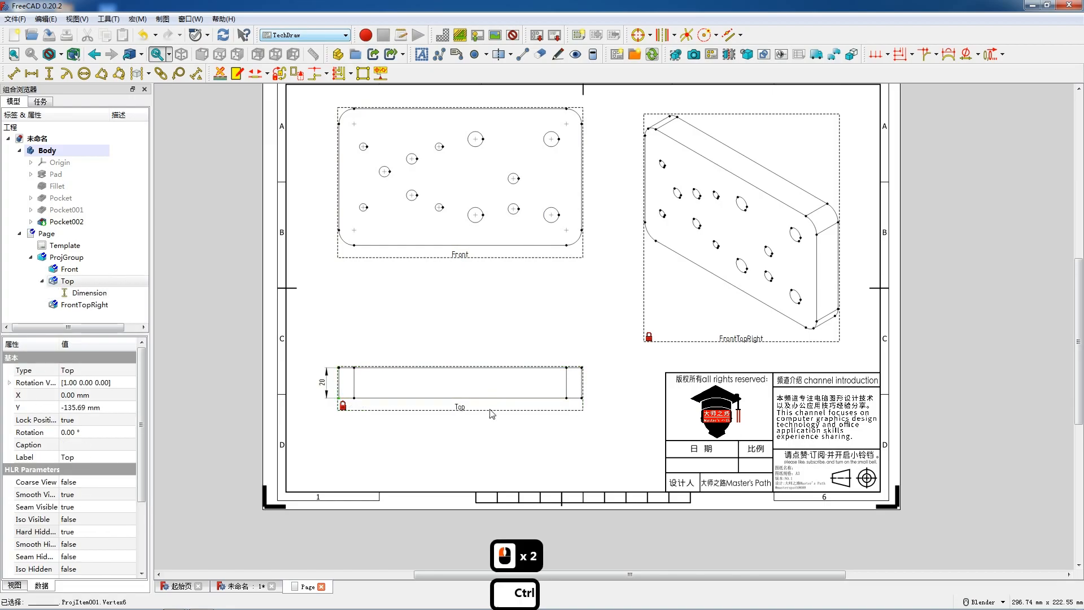
left_click(582, 398, "ctrl")
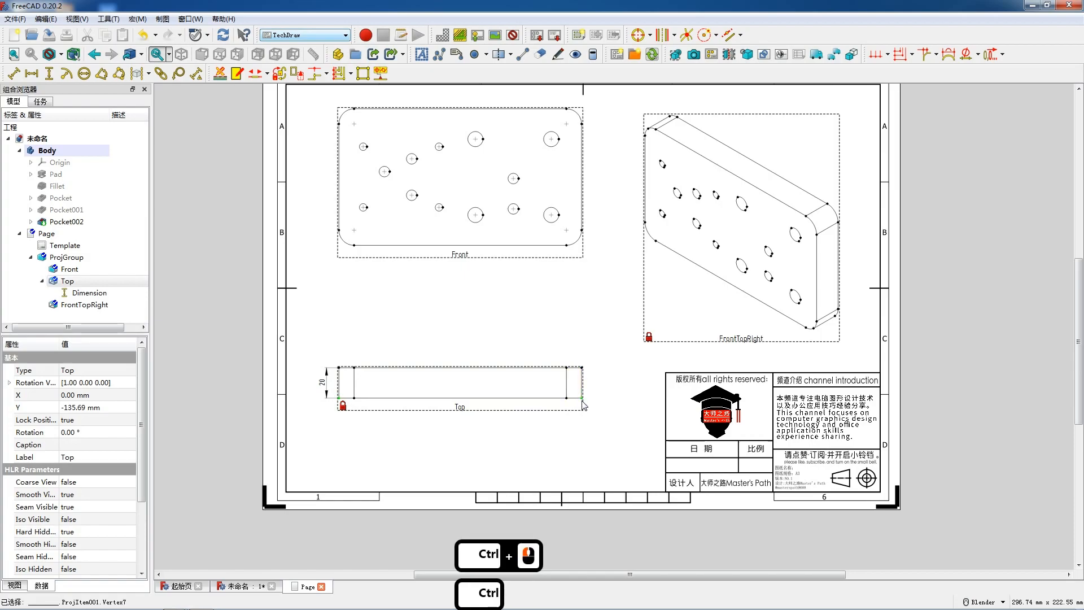
key("shift+h")
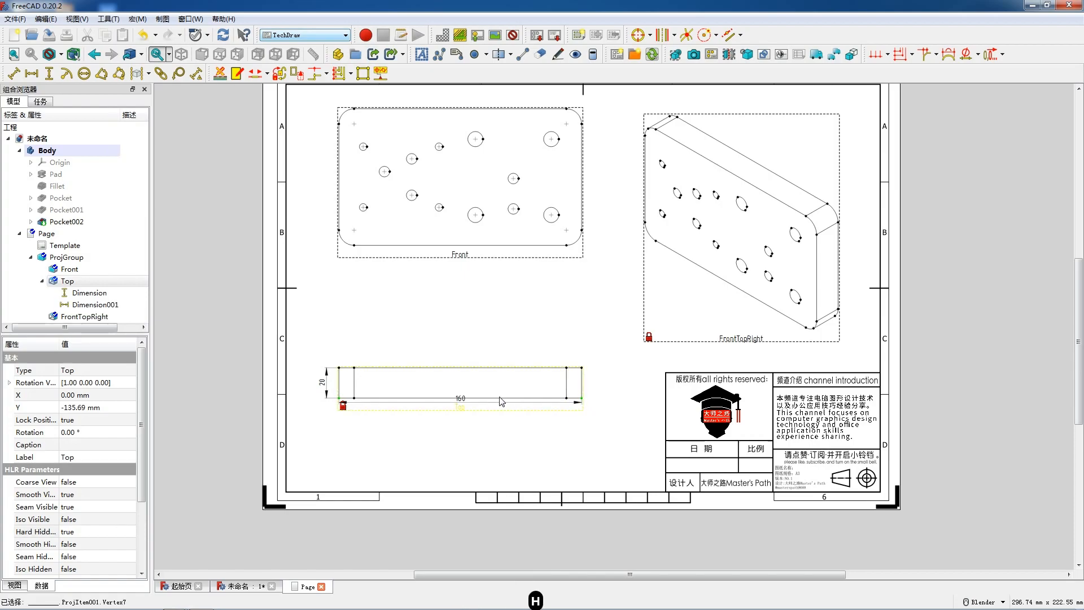
left_click(460, 408)
left_click_drag(460, 407, 461, 412)
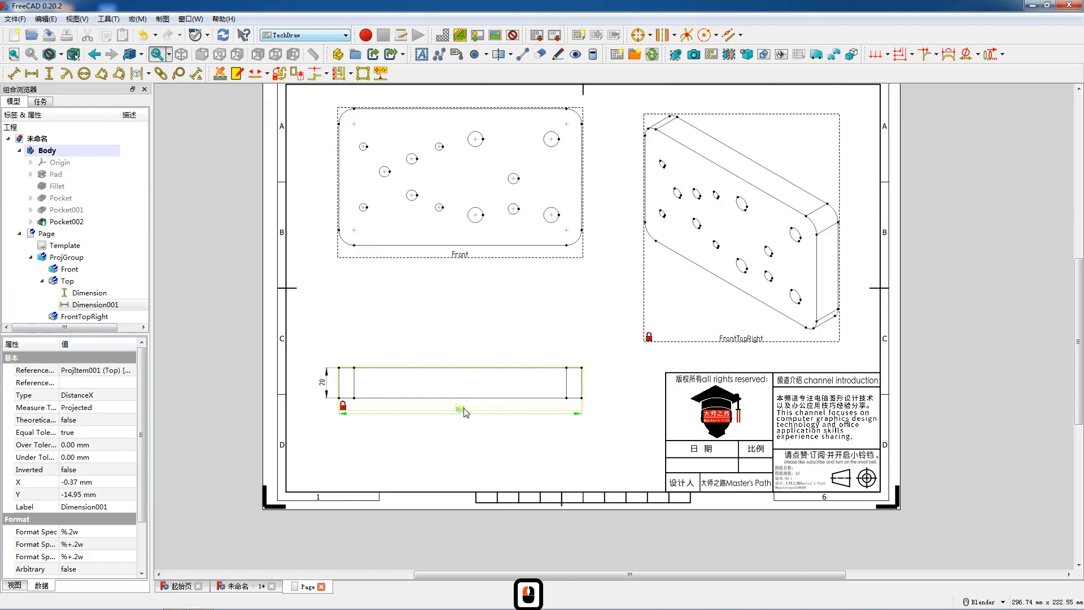
Add a radius dimension to the upper-left rounded corner in the Front view and place its label outside the corner
scroll(519, 385, "up", 3)
scroll(514, 404, "down", 4)
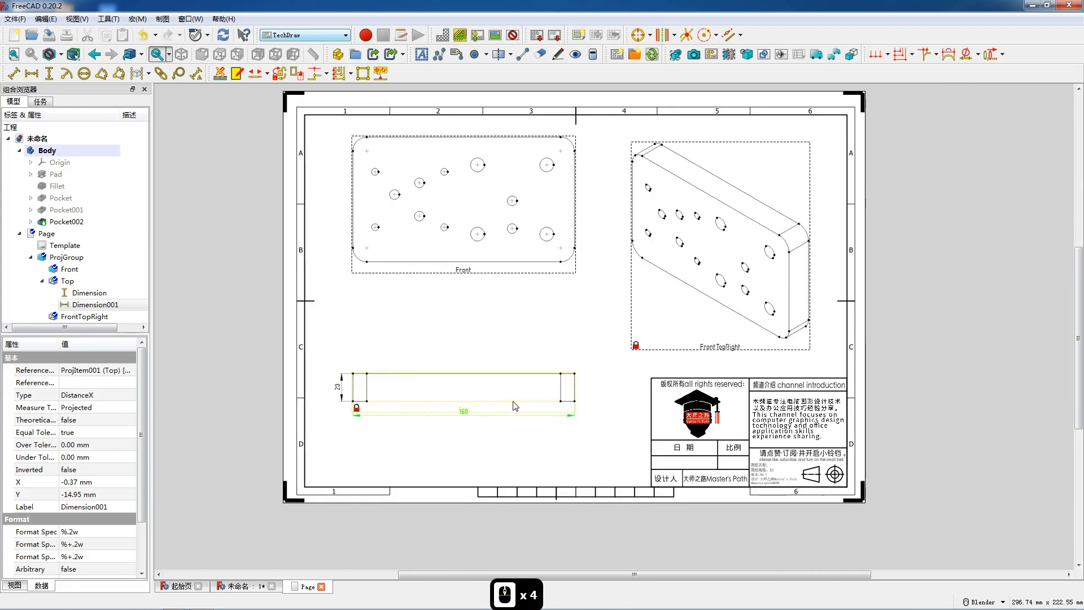
scroll(515, 405, "down", 1)
scroll(366, 177, "up", 5)
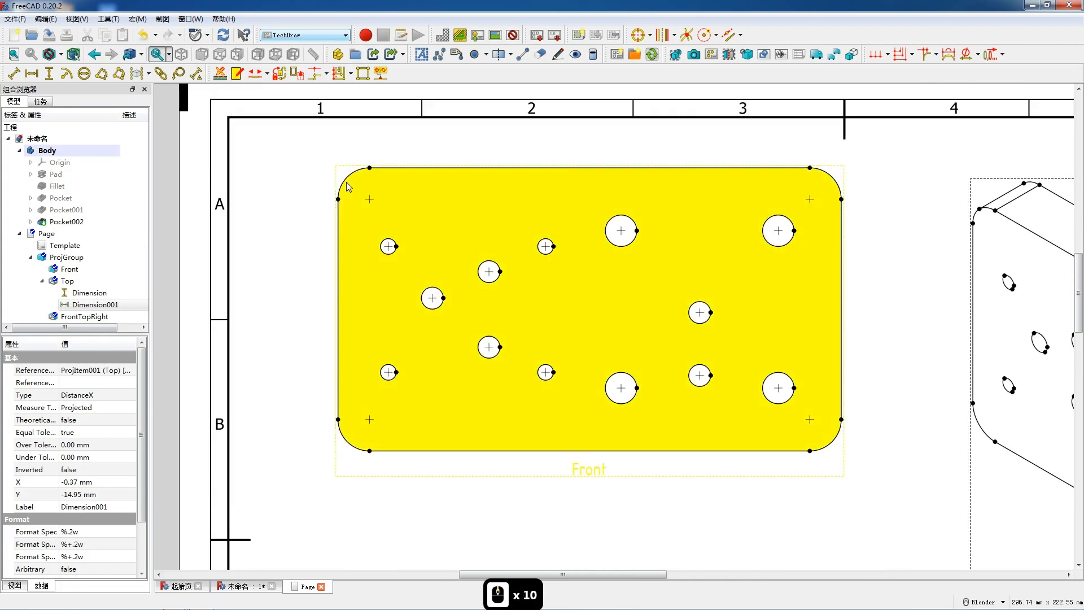
left_click(346, 175)
left_click(66, 74)
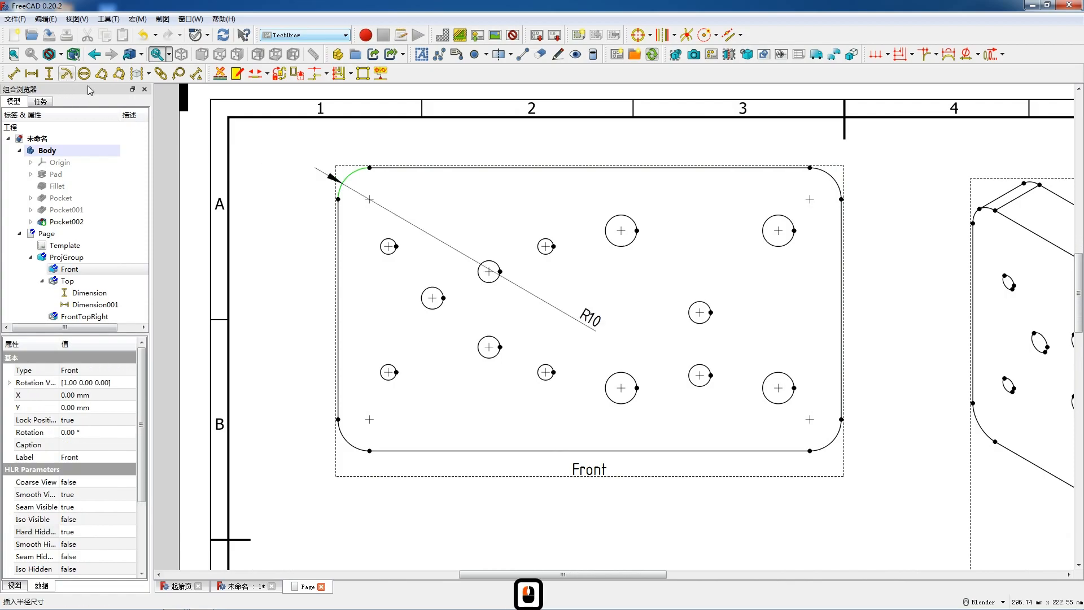
left_click_drag(591, 316, 322, 157)
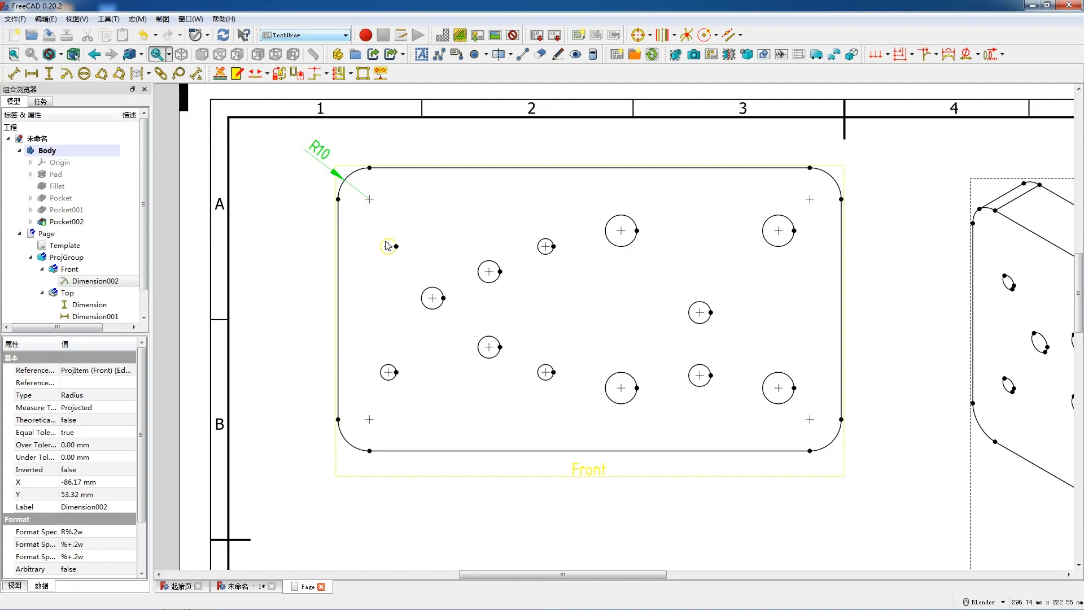
Try a radius dimension on the upper-left 5 mm hole in the Front view and delete it
left_click(387, 245)
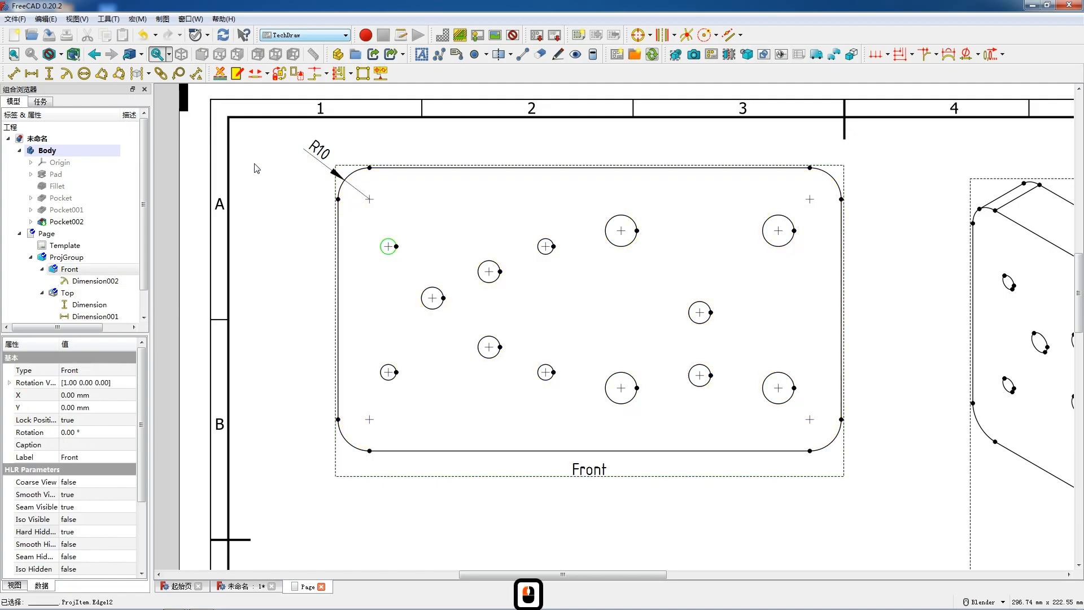
left_click(64, 74)
left_click_drag(593, 312, 370, 220)
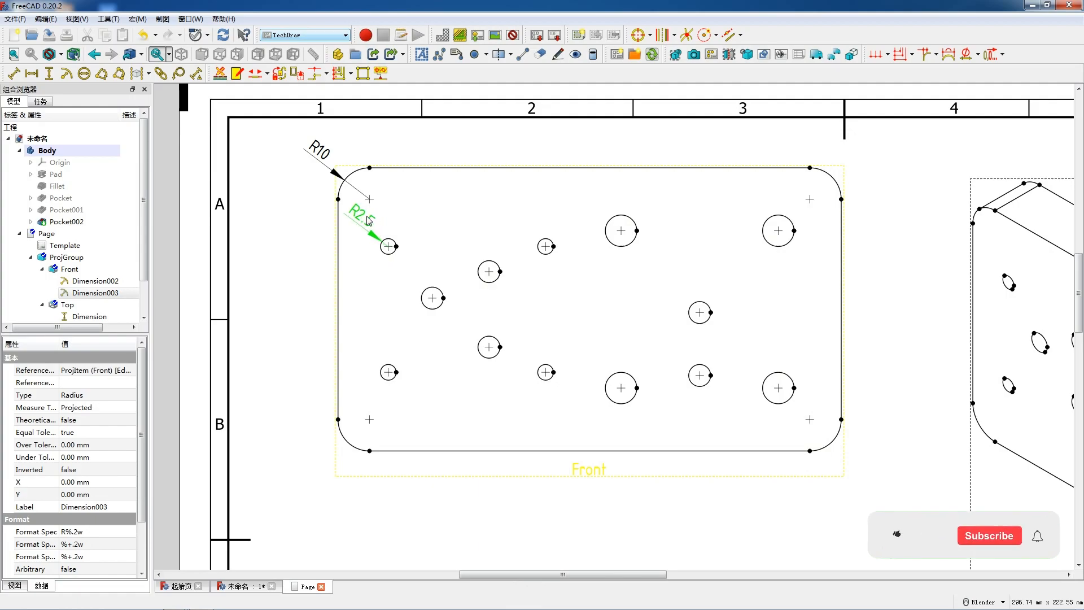
left_click(368, 220)
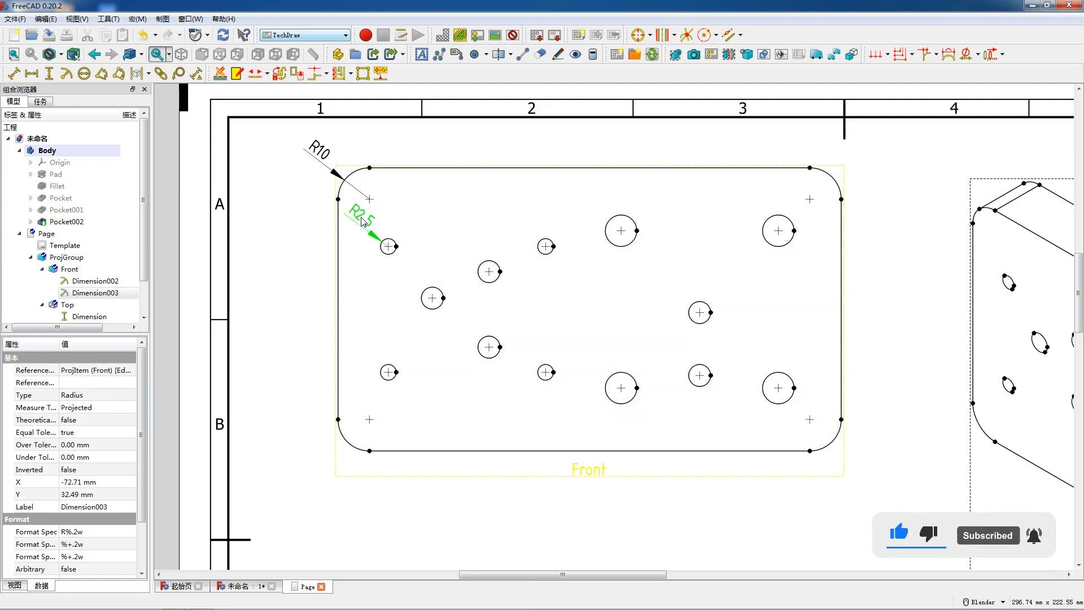
key("Delete")
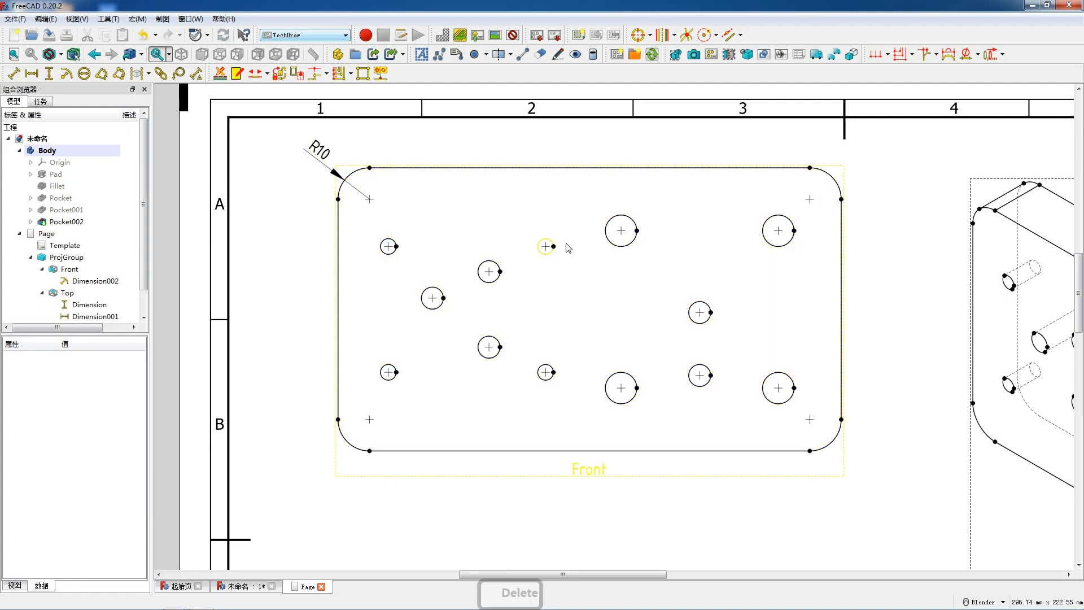
Add a radius dimension to the upper-right 5 mm hole in the Front view and place its label above the hole
left_click(552, 243)
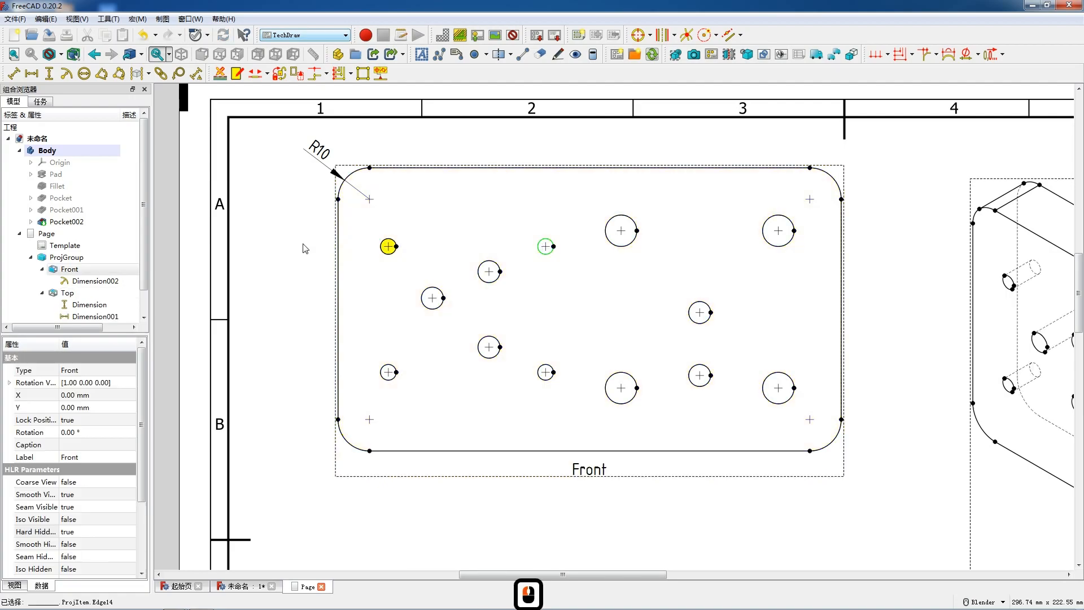
left_click(66, 74)
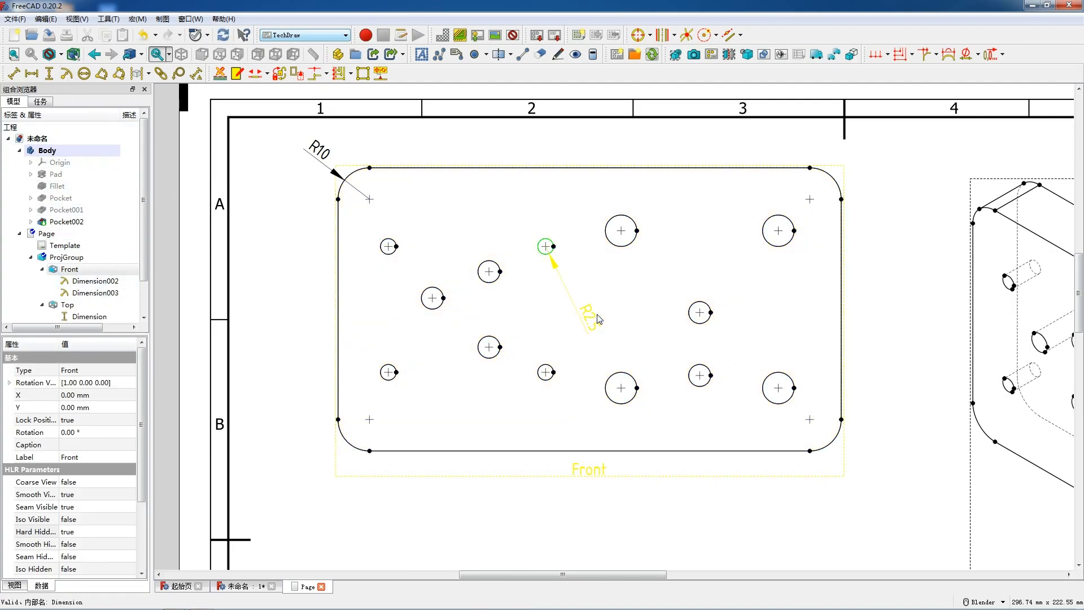
left_click(590, 314)
left_click_drag(590, 313, 524, 209)
Override the upper-right 5 mm hole's dimension with the arbitrary text R2.5*4, and delete that dimension
double_click(524, 209)
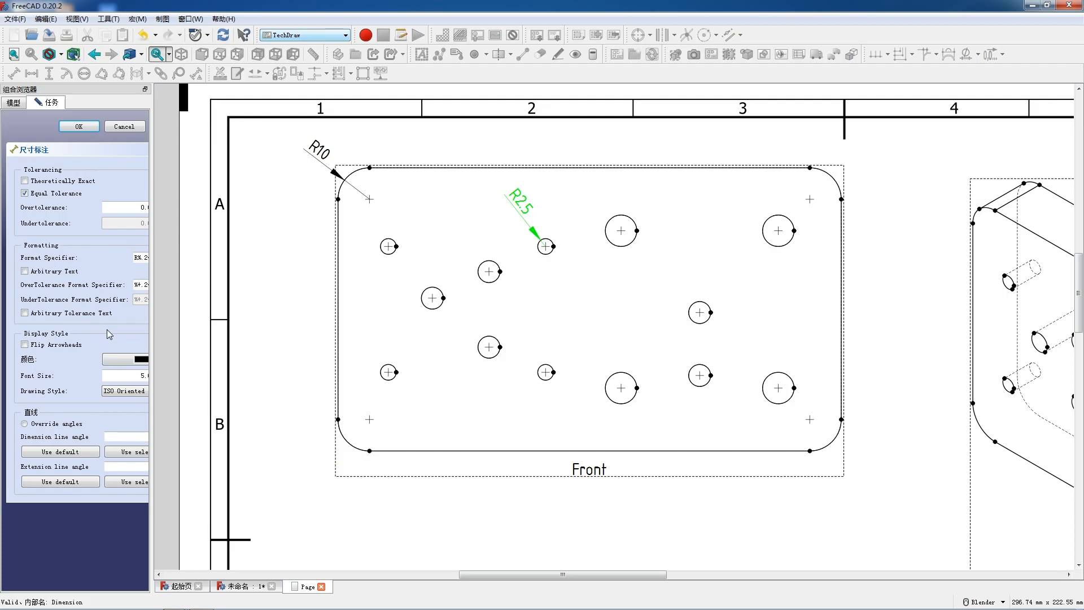
left_click(24, 271)
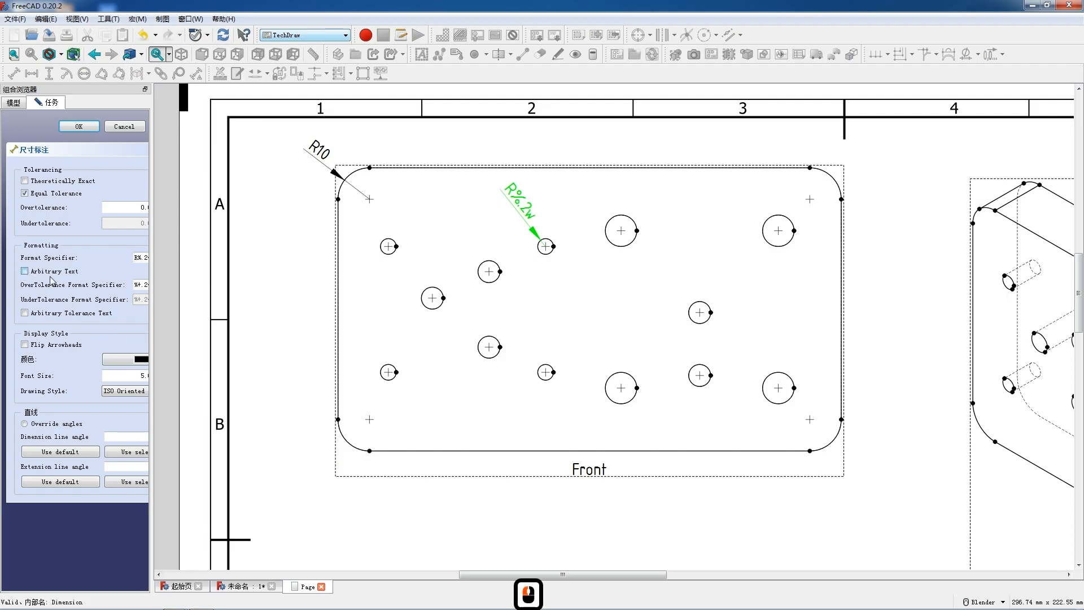
left_click(140, 256)
key("BackSpace")
left_click_drag(145, 258, 139, 259)
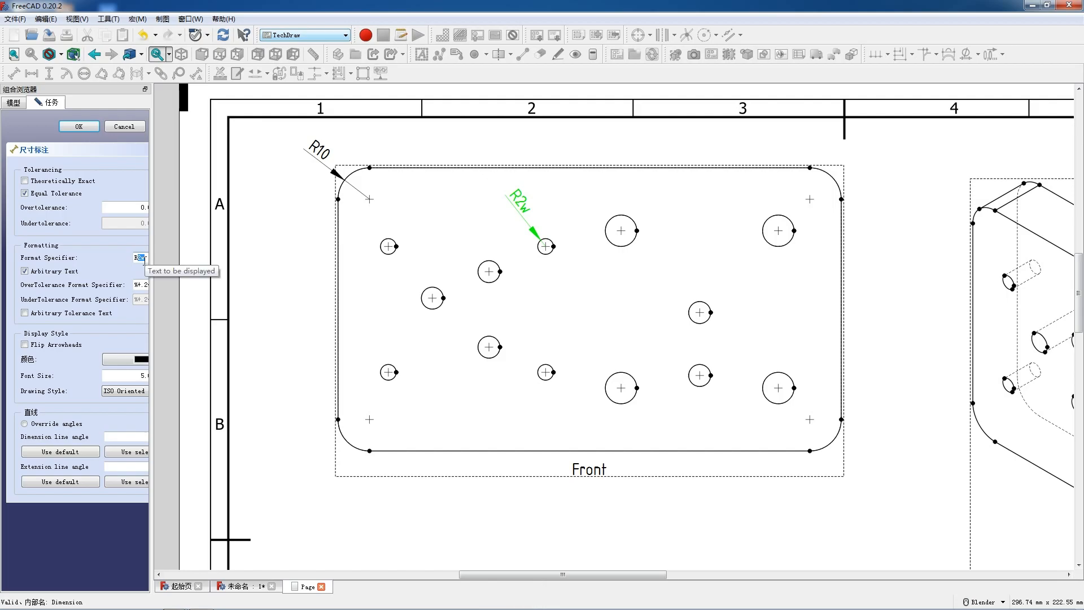
type("2.5*")
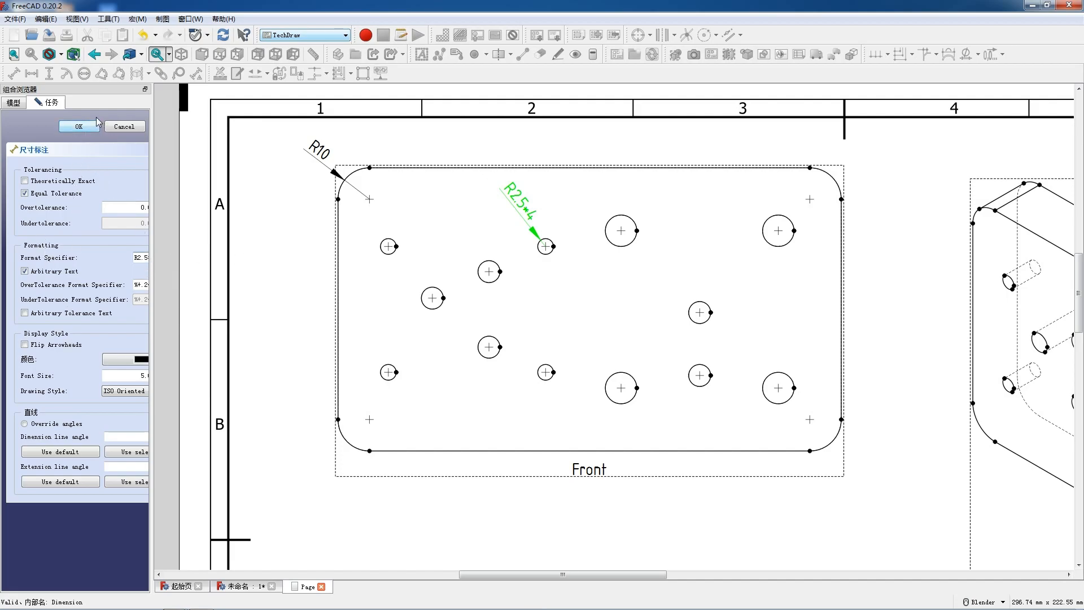
left_click(79, 126)
left_click(519, 206)
key("Delete")
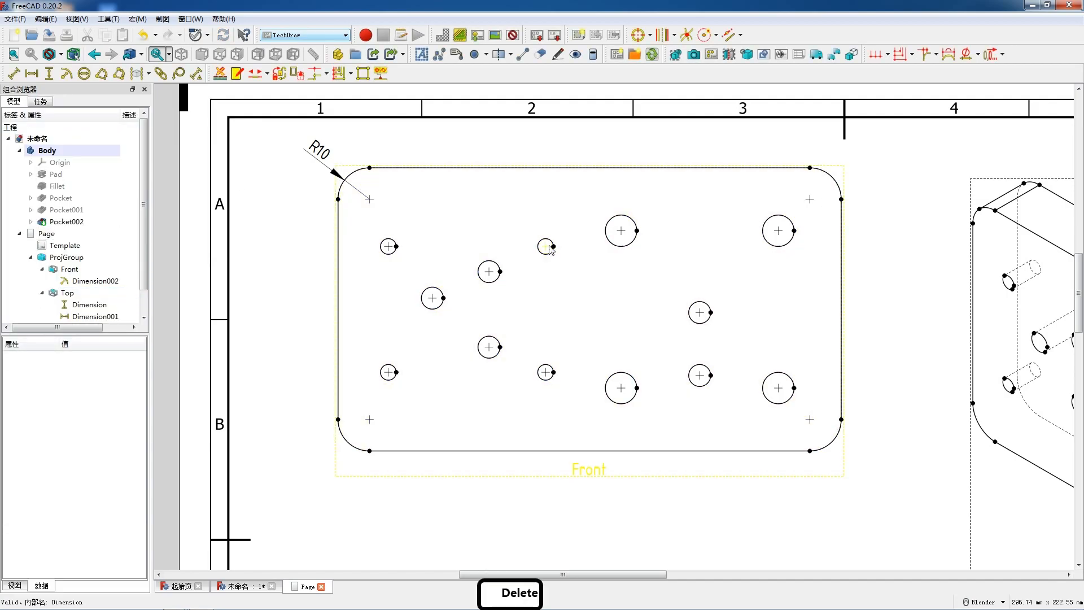
Dimension the radius of the upper-right 5 mm hole again, with the label above and left of the hole
left_click(543, 241)
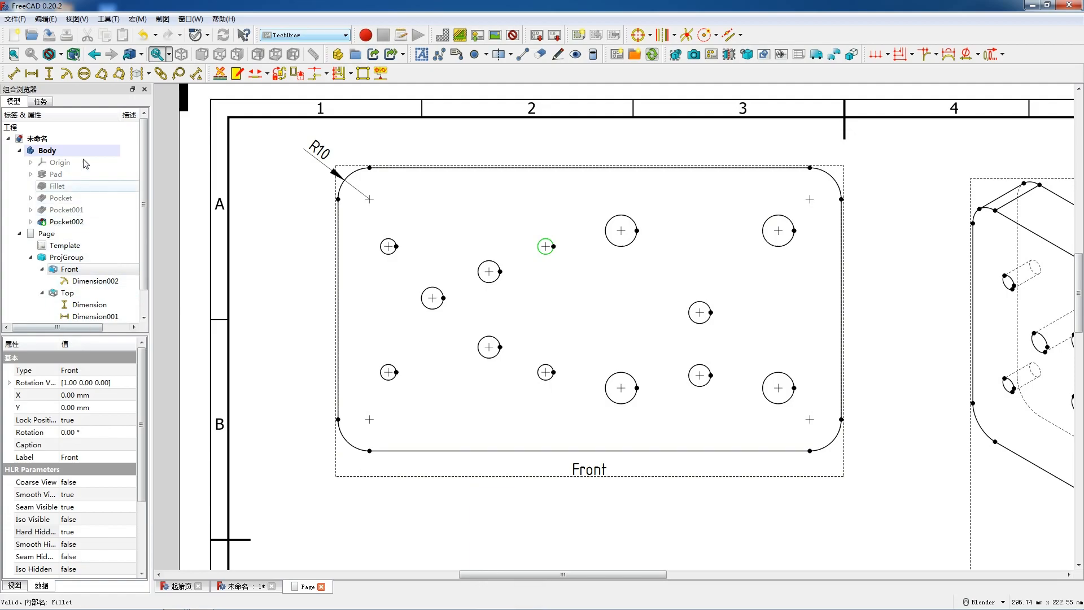
left_click(67, 81)
left_click_drag(589, 316, 528, 212)
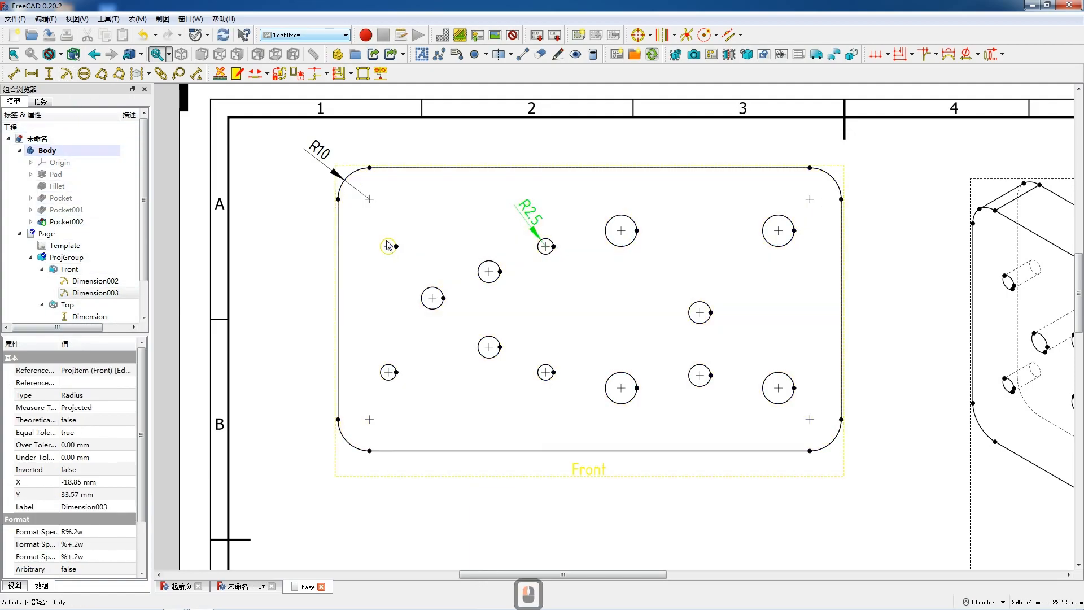
Add a radius dimension to the upper-left 5 mm hole and place its label above and left of the hole
left_click(388, 246)
left_click(66, 74)
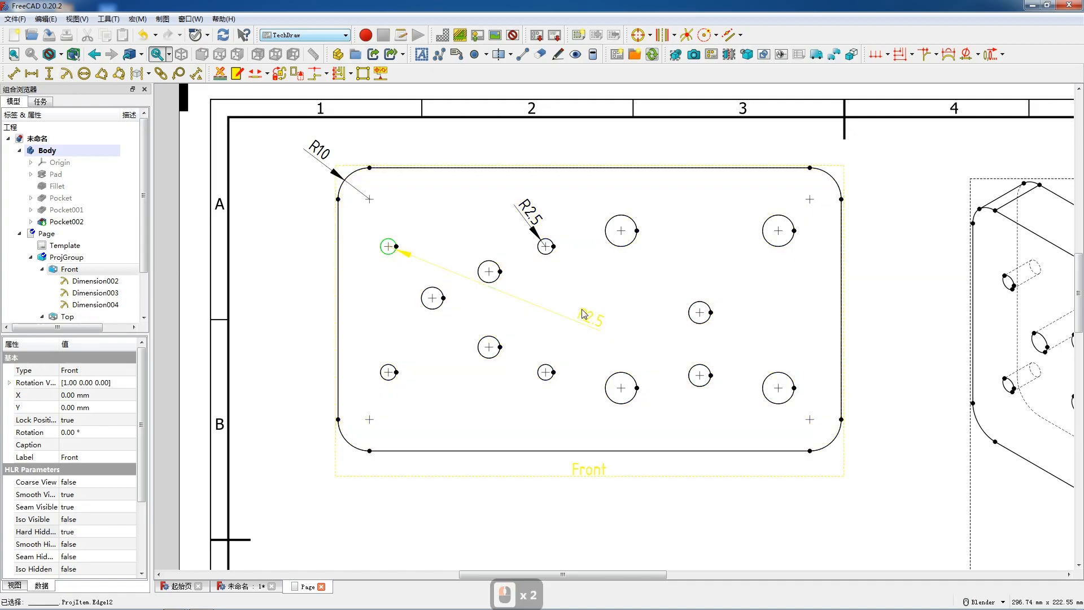
left_click_drag(584, 314, 391, 237)
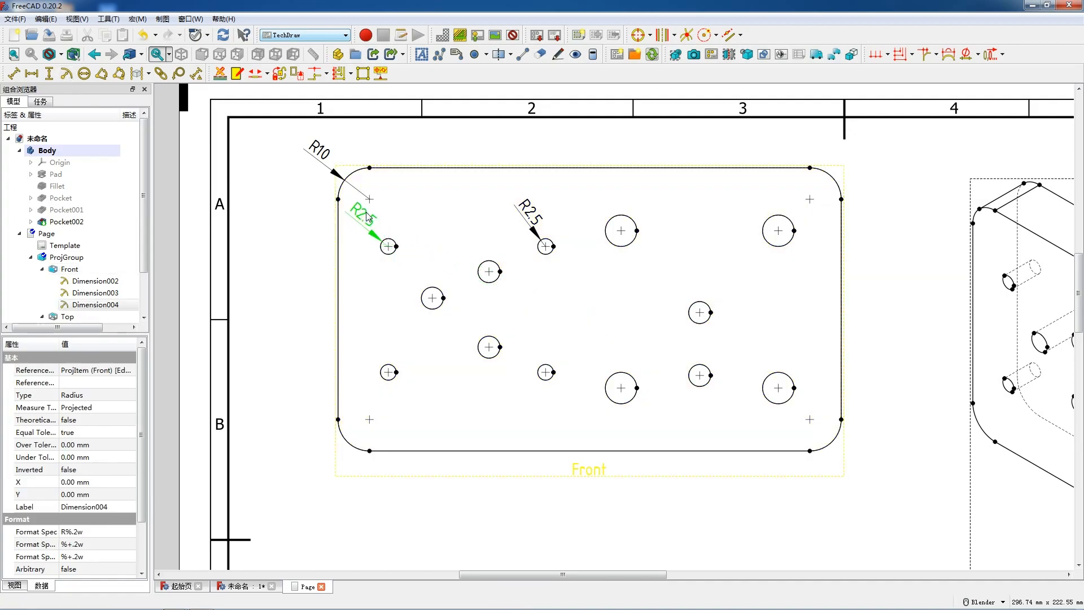
Add radius dimensions to the two lower 5 mm holes and place each label above and left of its hole
left_click(384, 367)
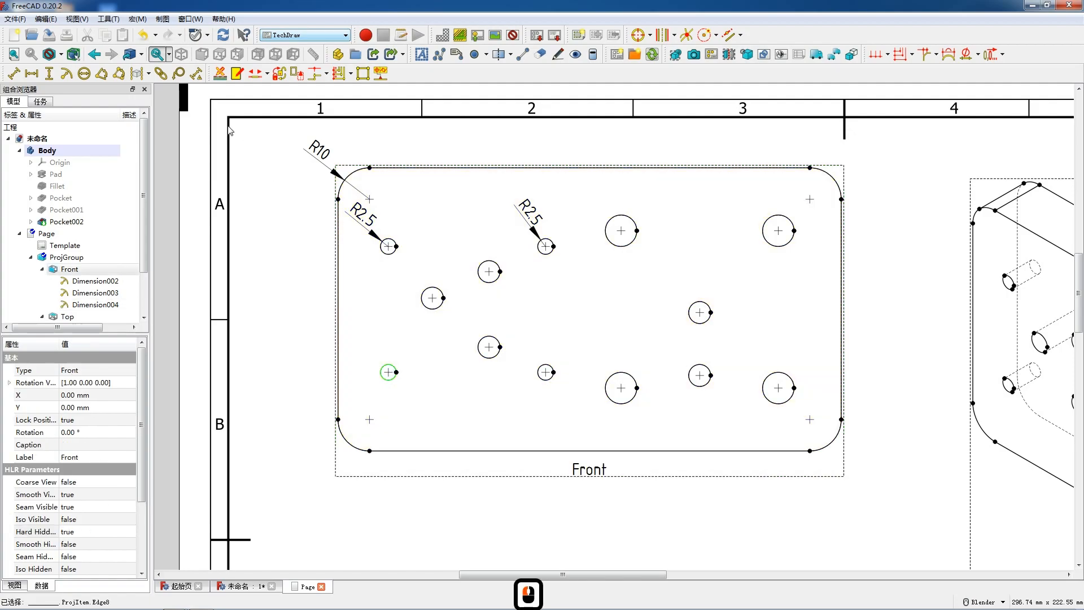
left_click(66, 73)
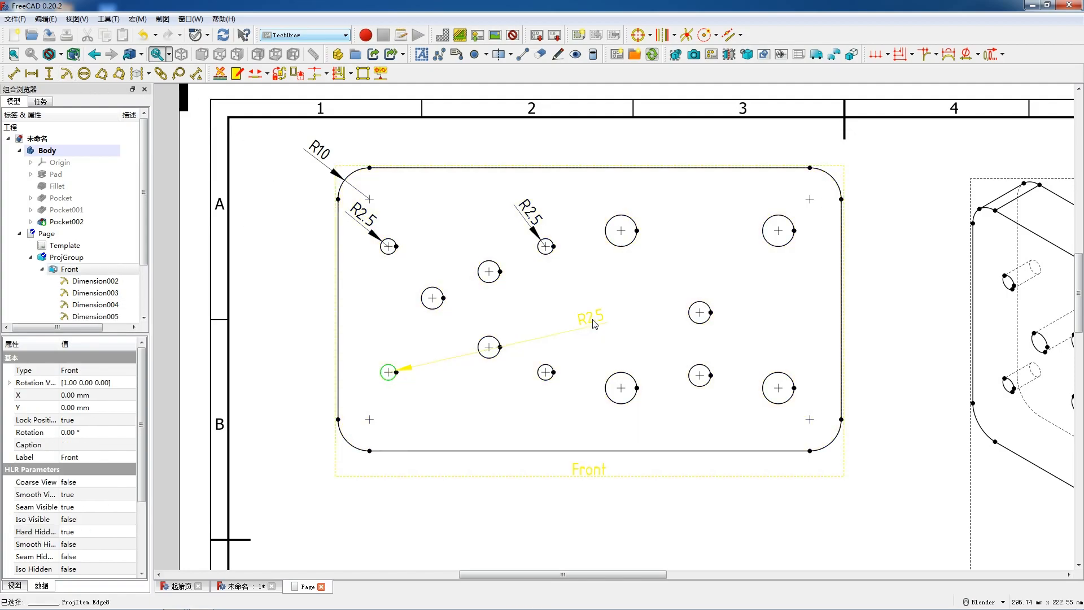
left_click_drag(581, 327, 404, 337)
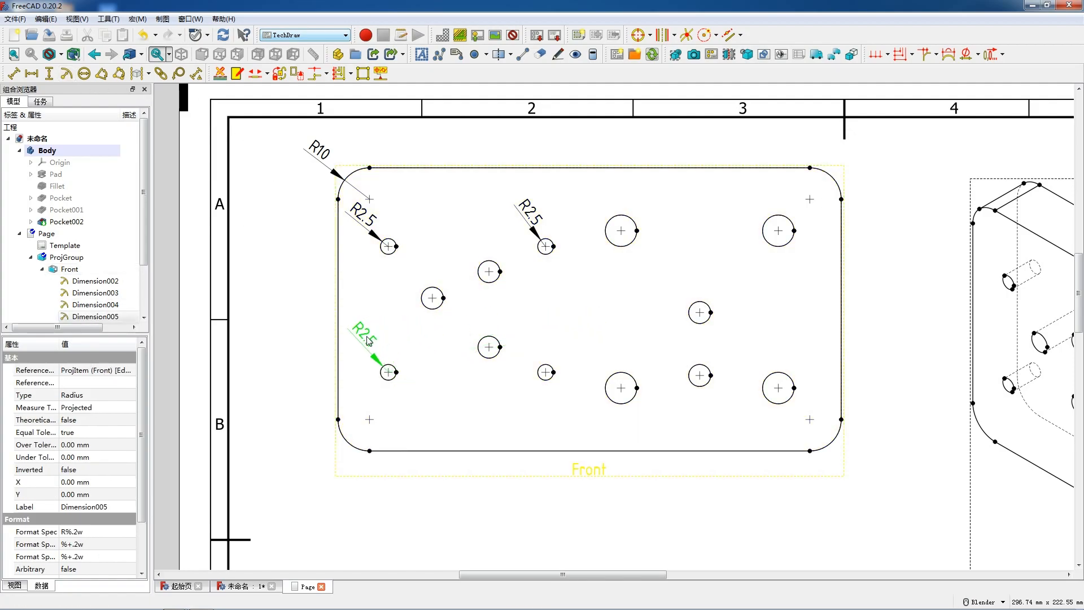
left_click(541, 370)
left_click(66, 74)
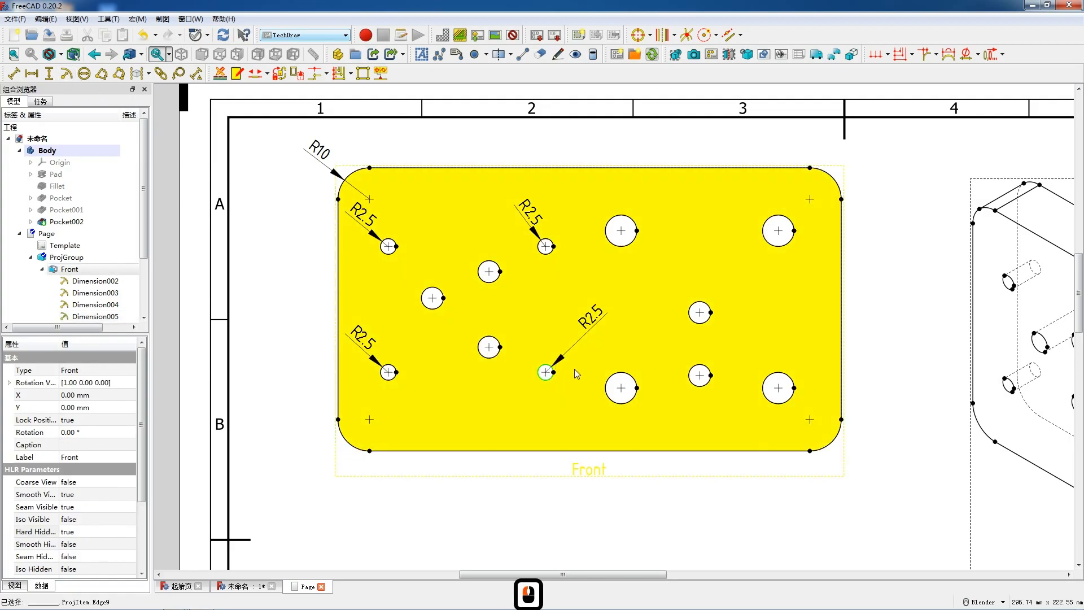
left_click(525, 329)
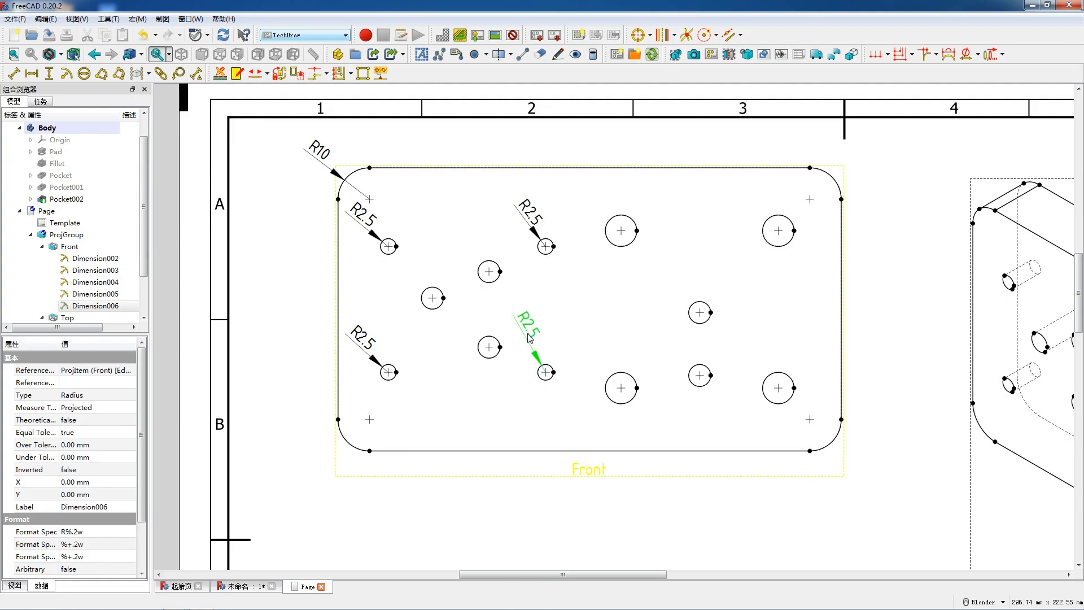
left_click(529, 338)
Add a radius dimension to the leftmost 7 mm hole and place its label above and left of the hole
left_click(432, 298)
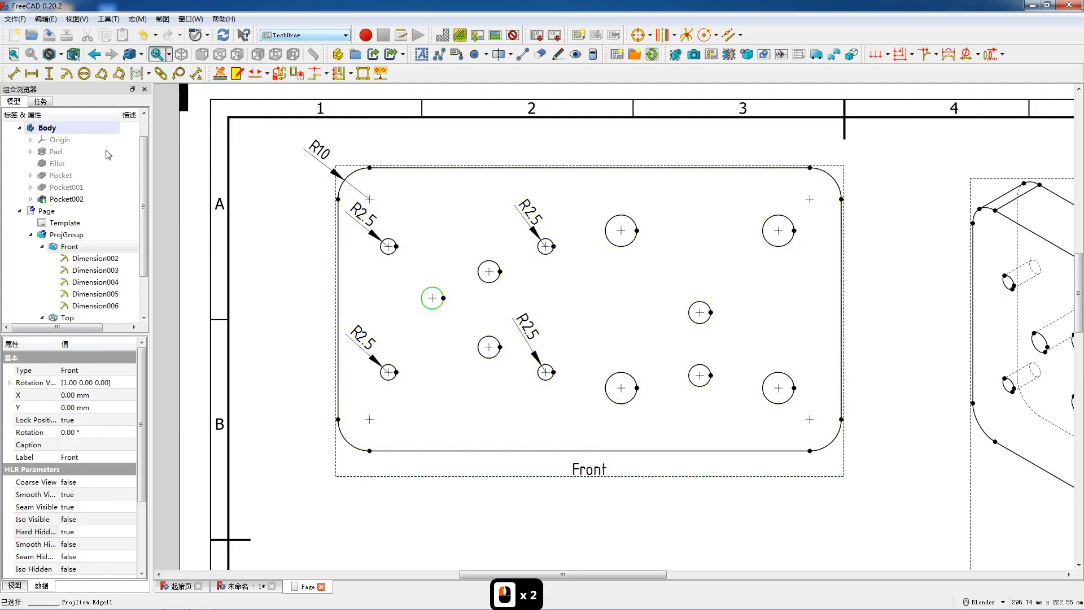
left_click(67, 74)
left_click_drag(603, 316, 415, 276)
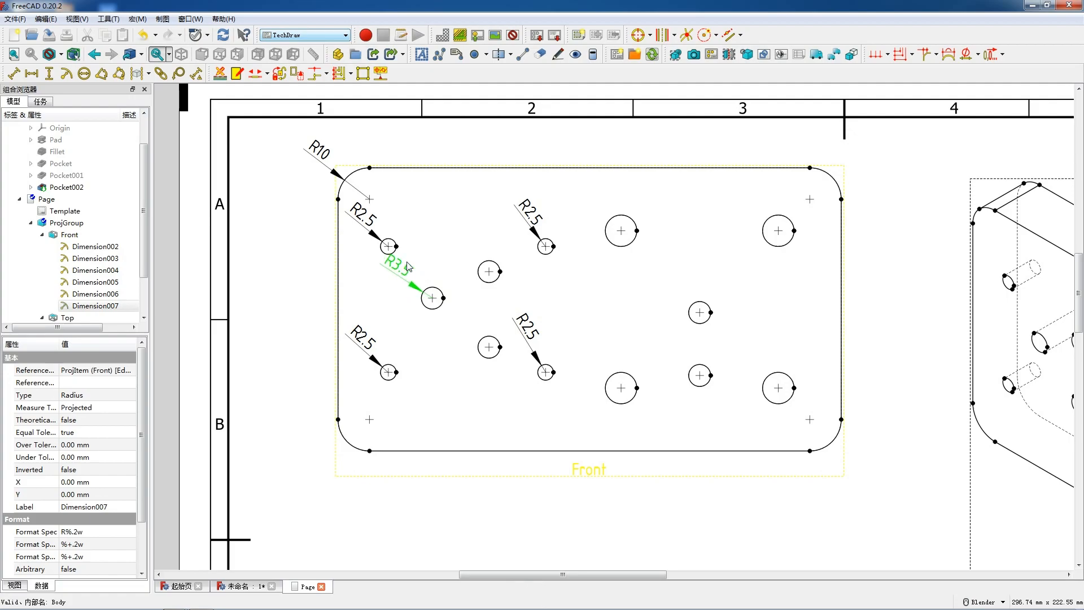
Reposition the R2.5 labels of the two upper and the lower-left 5 mm holes to flatten their leader angles
left_click(530, 213)
left_click_drag(529, 214, 515, 222)
left_click_drag(372, 222, 369, 226)
left_click_drag(359, 339, 351, 350)
Delete the R2.5 dimensions of the lower-left, lower-right and upper-right 5 mm holes, keeping only the upper-left one
left_click(351, 349)
key("Delete")
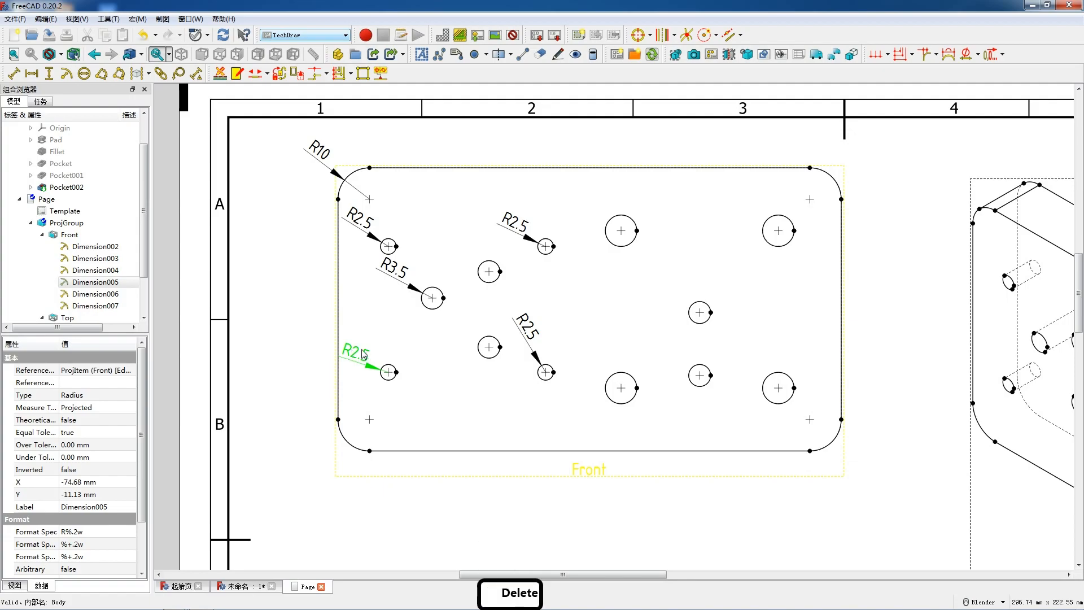
left_click(526, 326)
key("Delete")
left_click(509, 222)
key("Delete")
Add a radius dimension to the upper 7 mm hole among the 10 mm holes and place its label above and left
left_click(695, 308)
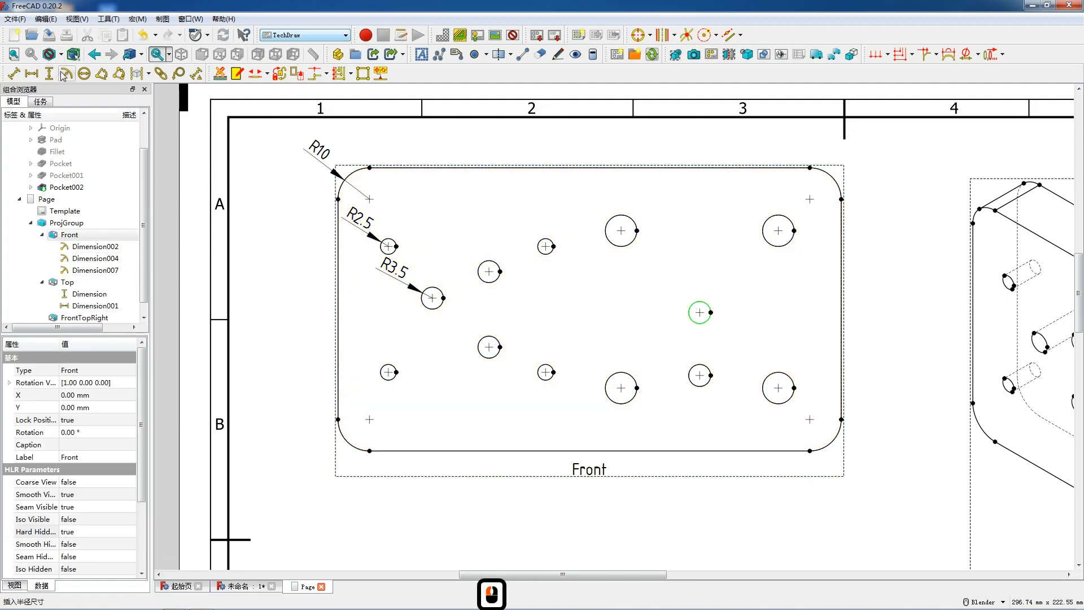
left_click(65, 74)
left_click_drag(605, 309, 660, 278)
Add a radius dimension to the upper-left 10 mm hole and place its label above and left of the hole
left_click(613, 217)
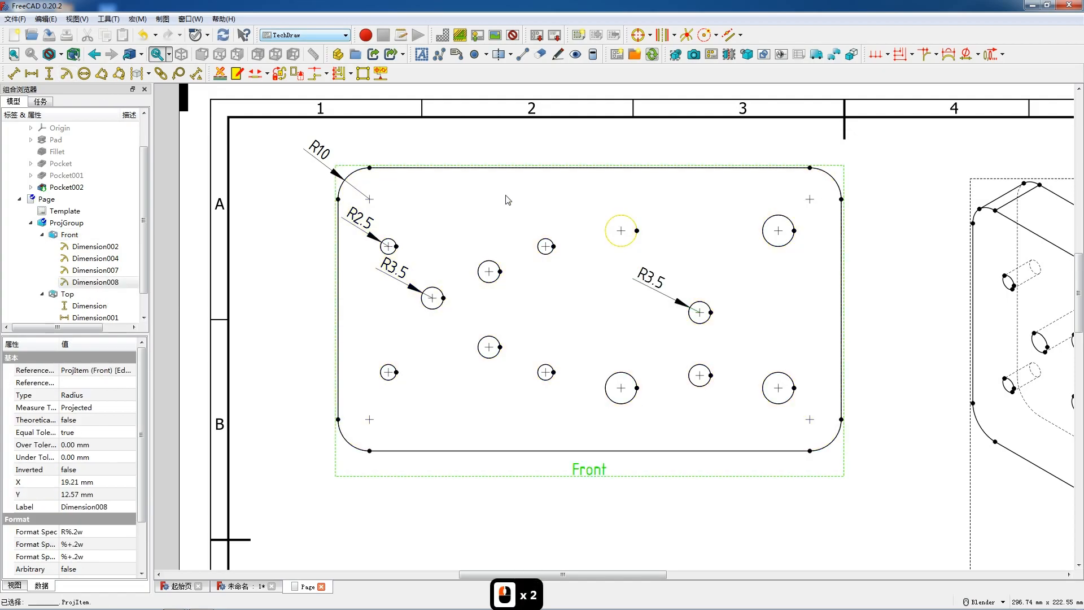
left_click(66, 74)
left_click(666, 323)
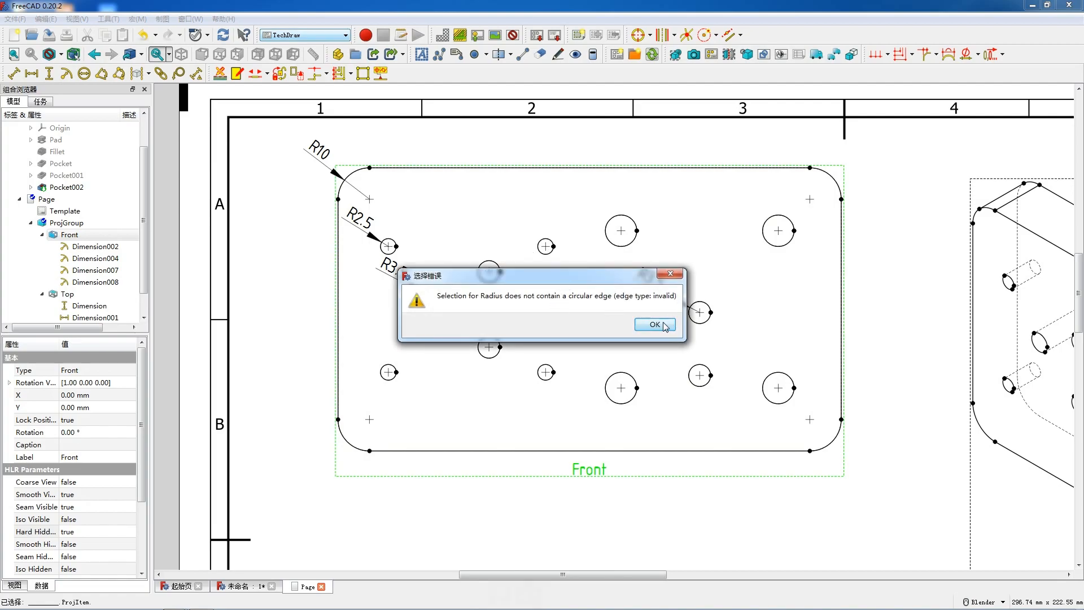
left_click(615, 223)
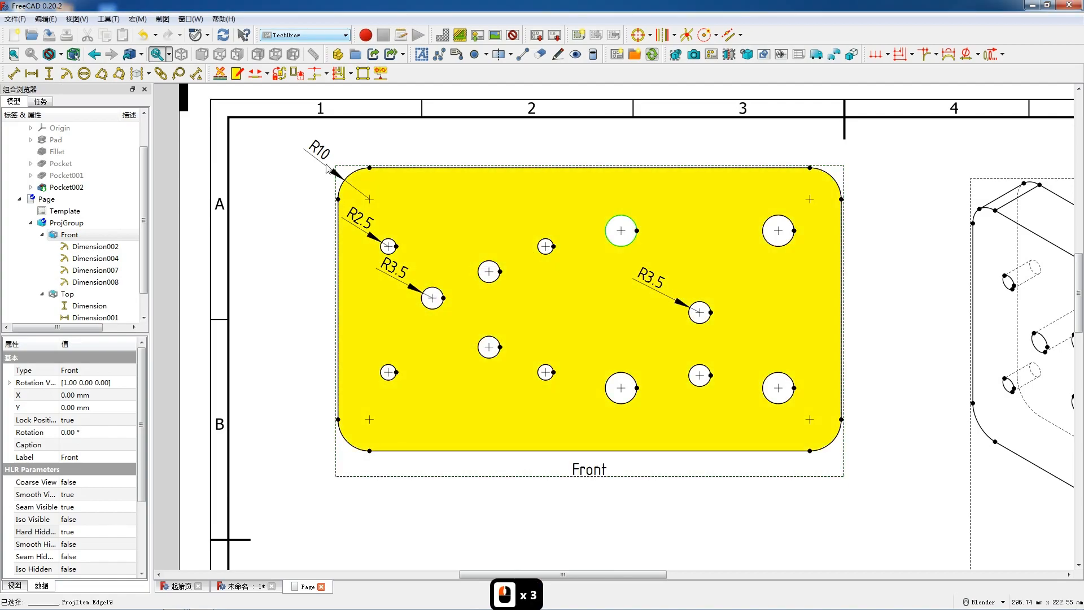
left_click(65, 77)
left_click_drag(596, 313, 590, 191)
left_click(600, 193)
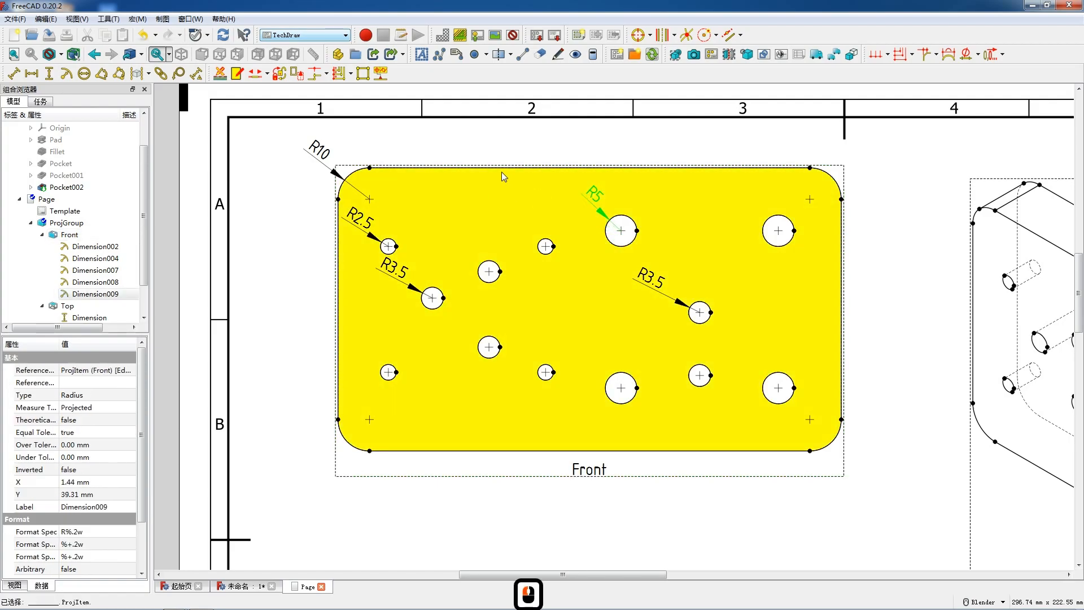
left_click(388, 247)
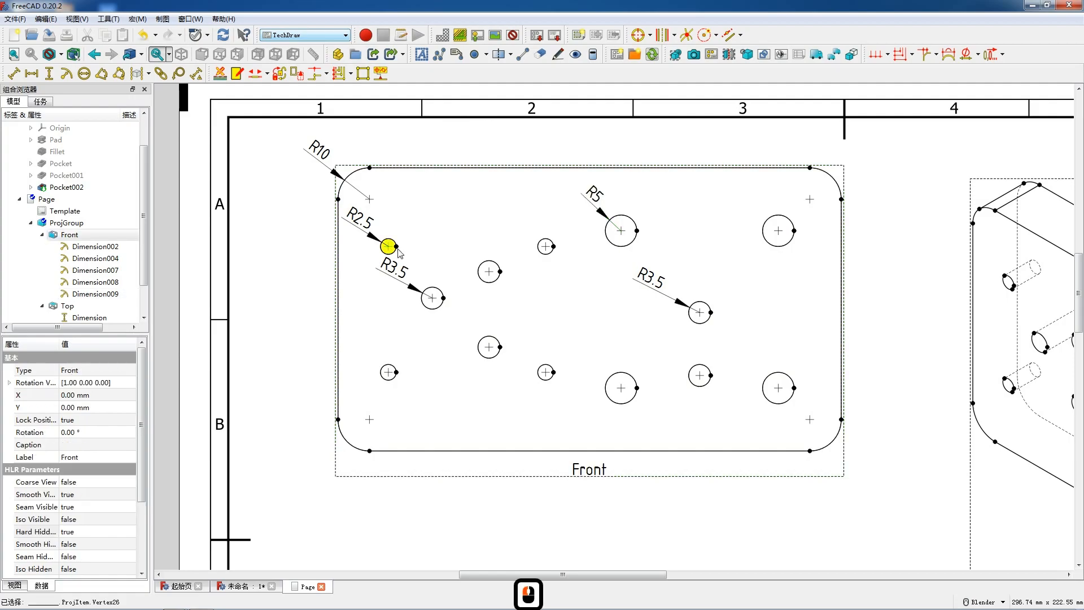
left_click(370, 169, "ctrl")
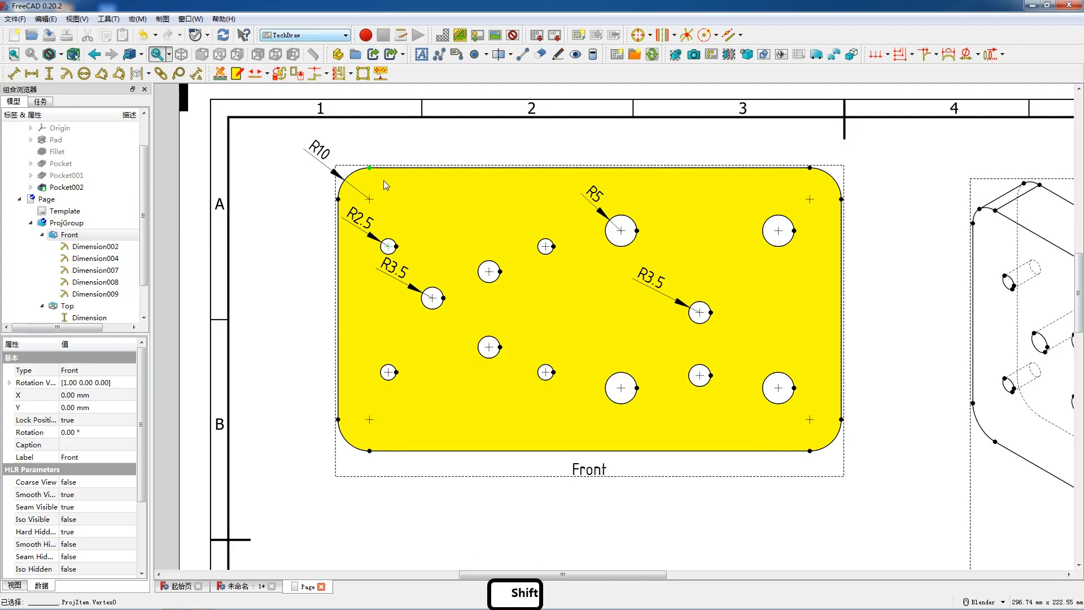
key("h")
left_click_drag(383, 203, 388, 171)
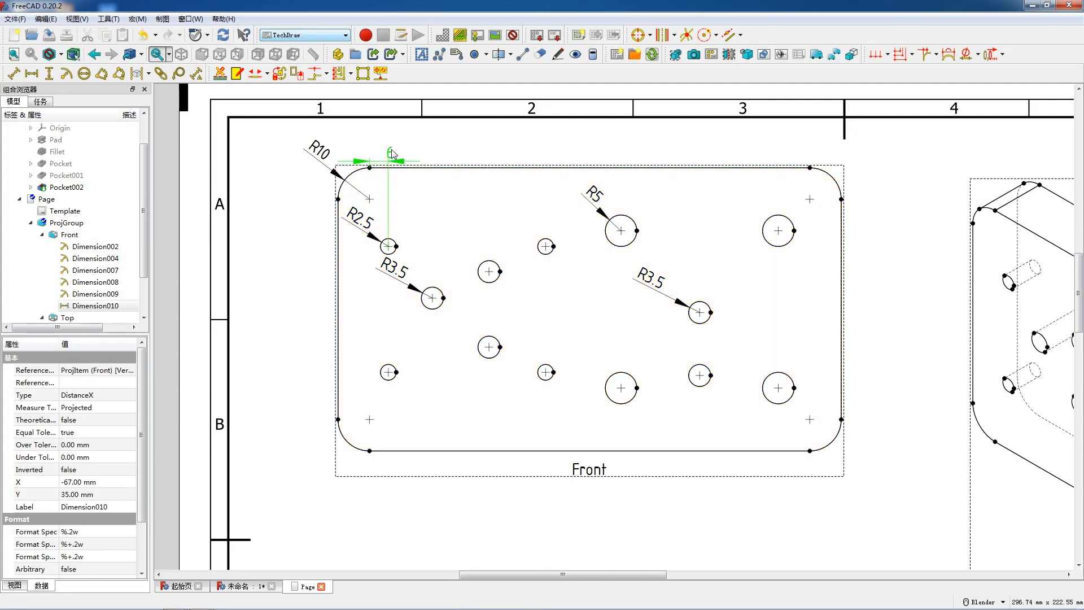
key("Delete")
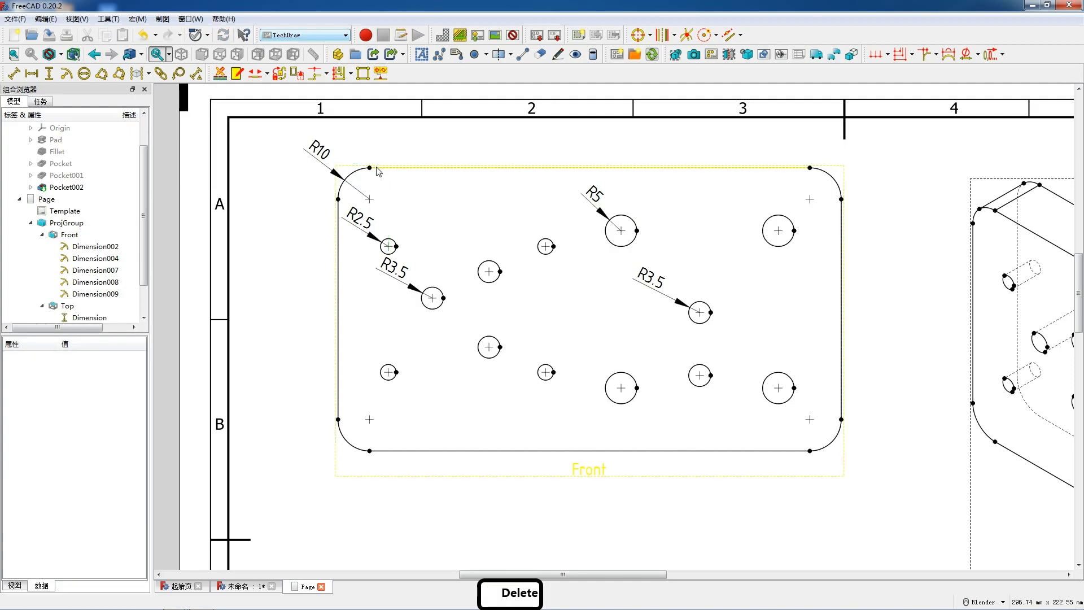
Add a vertical dimension from the plate's top edge to the upper-left 5 mm hole's centre, placed left of the plate
left_click(372, 179)
left_click(393, 248, "ctrl")
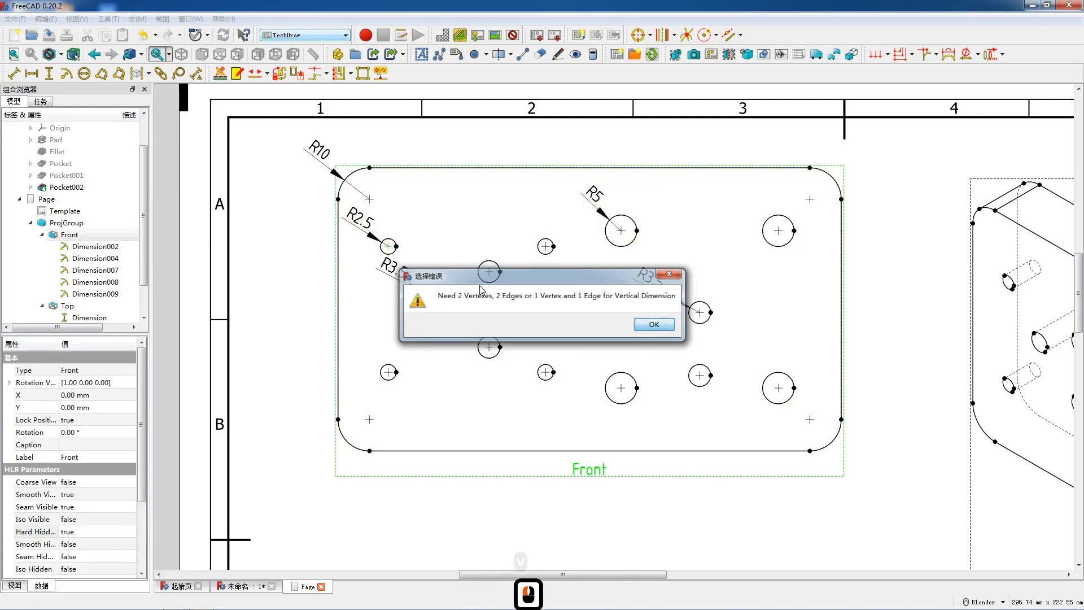
left_click(645, 327)
left_click(369, 167, "ctrl")
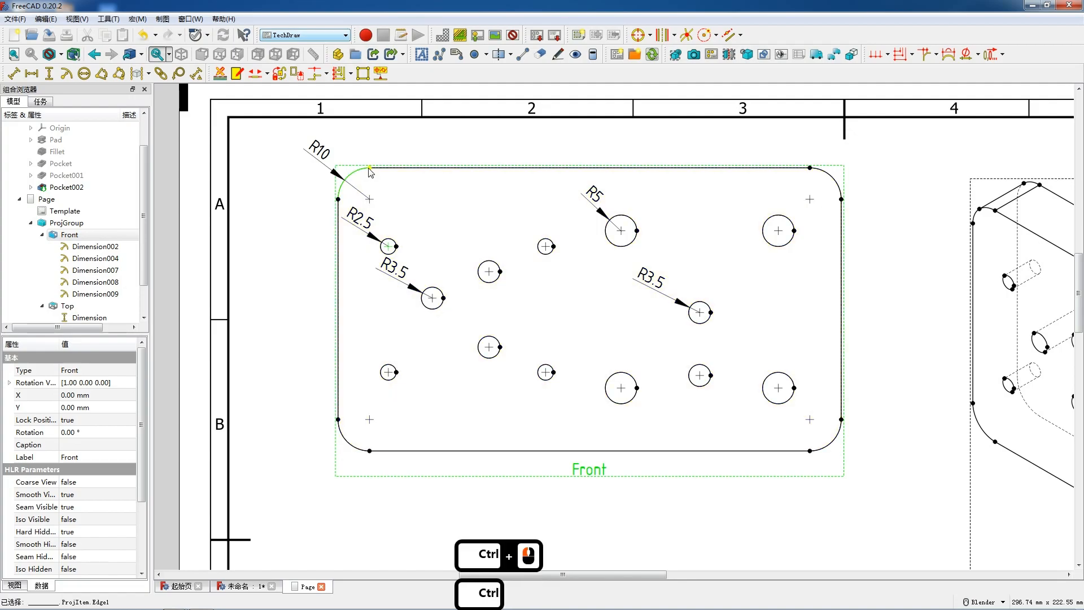
left_click(388, 246, "ctrl")
key("v")
left_click_drag(378, 206, 308, 218)
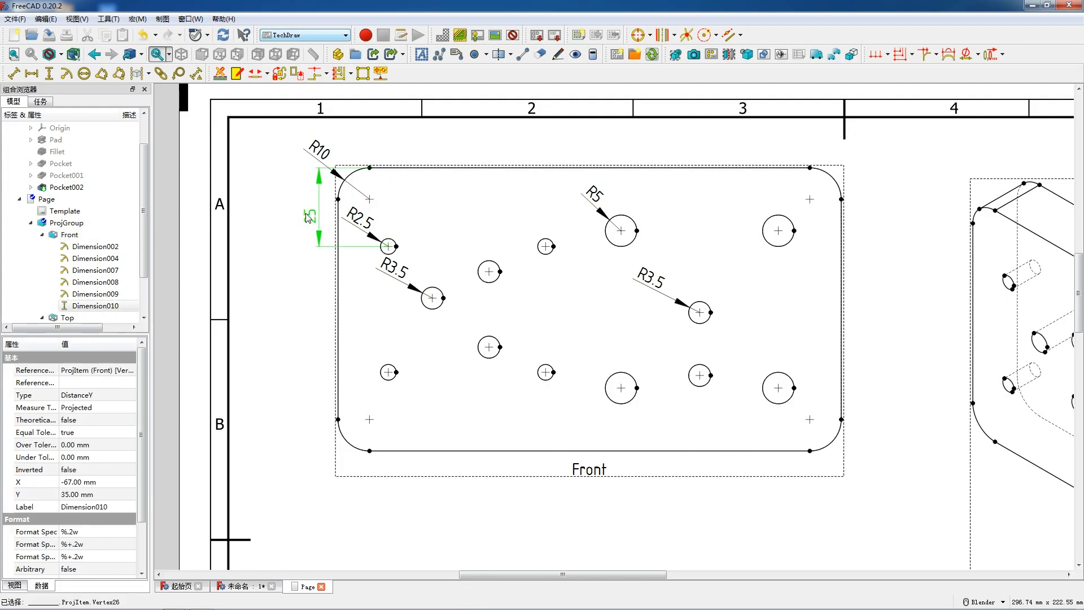
Add a horizontal dimension from the plate's left edge to the upper-left 5 mm hole's centre, placed above the plate
left_click(338, 200)
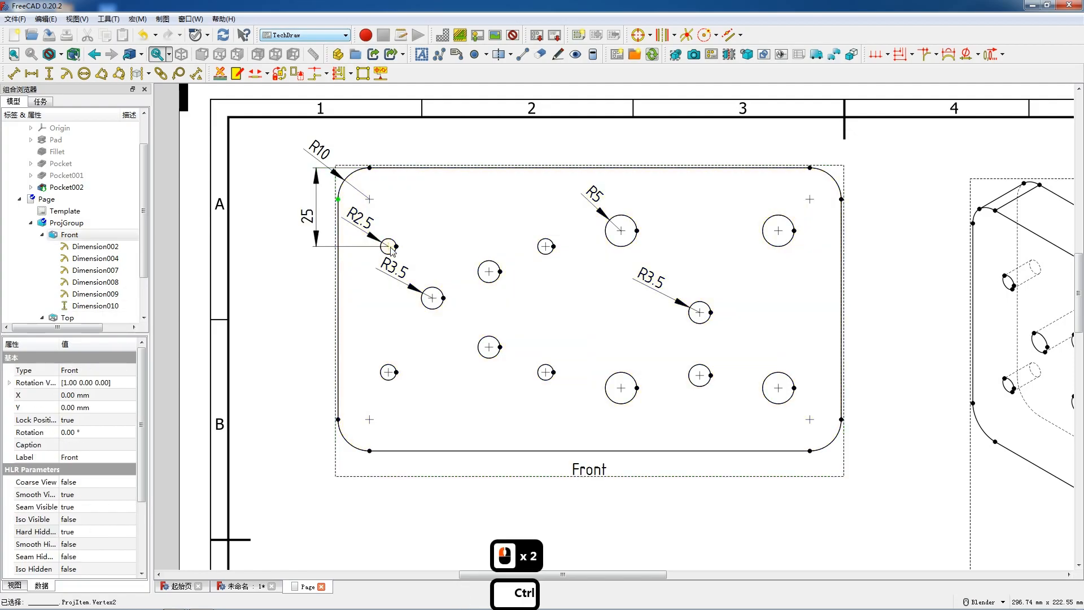
left_click(389, 247, "ctrl")
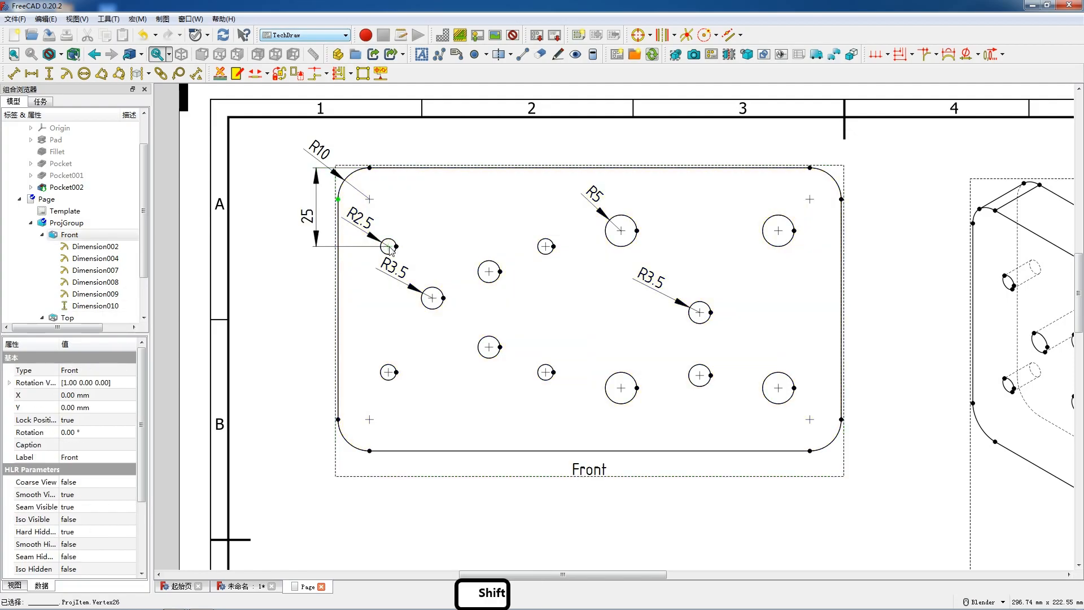
key("shift+h")
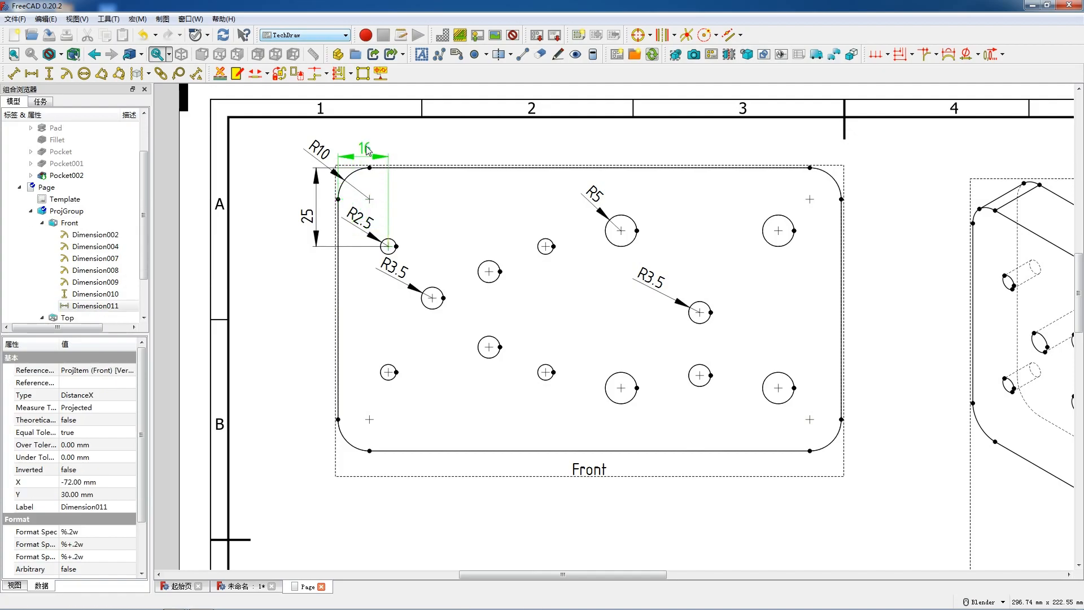
left_click_drag(366, 147, 366, 147)
Add a vertical dimension between the centres of the two left 5 mm holes, placed just left of the holes
left_click(389, 246)
left_click(391, 370, "ctrl")
key("shift+v")
left_click_drag(387, 311, 356, 306)
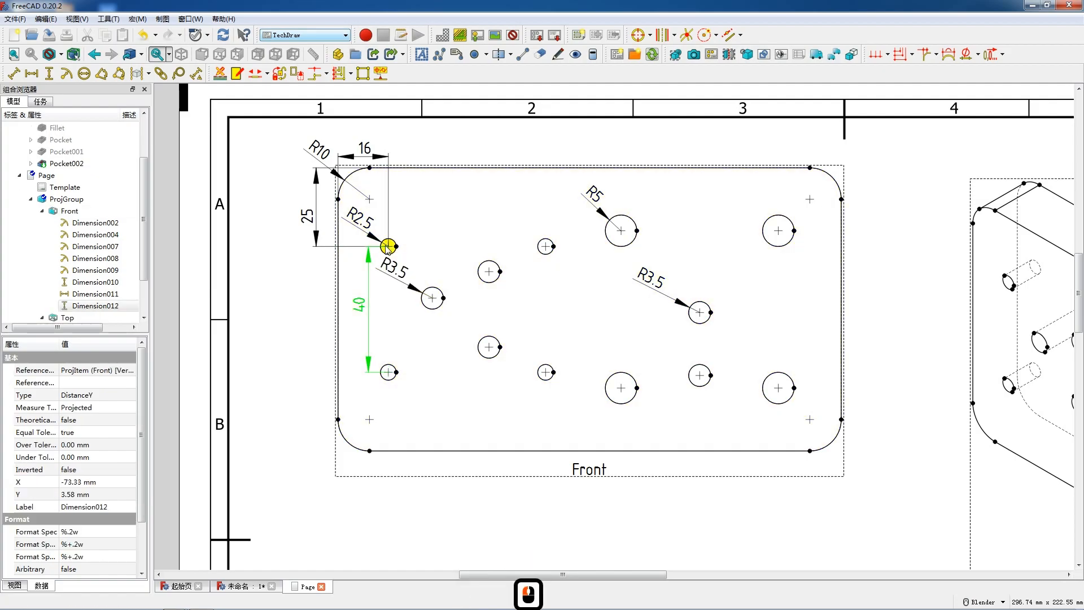
Add a horizontal dimension between the centres of the two upper 5 mm holes, placed slightly above them
left_click(390, 250)
left_click(545, 247, "ctrl")
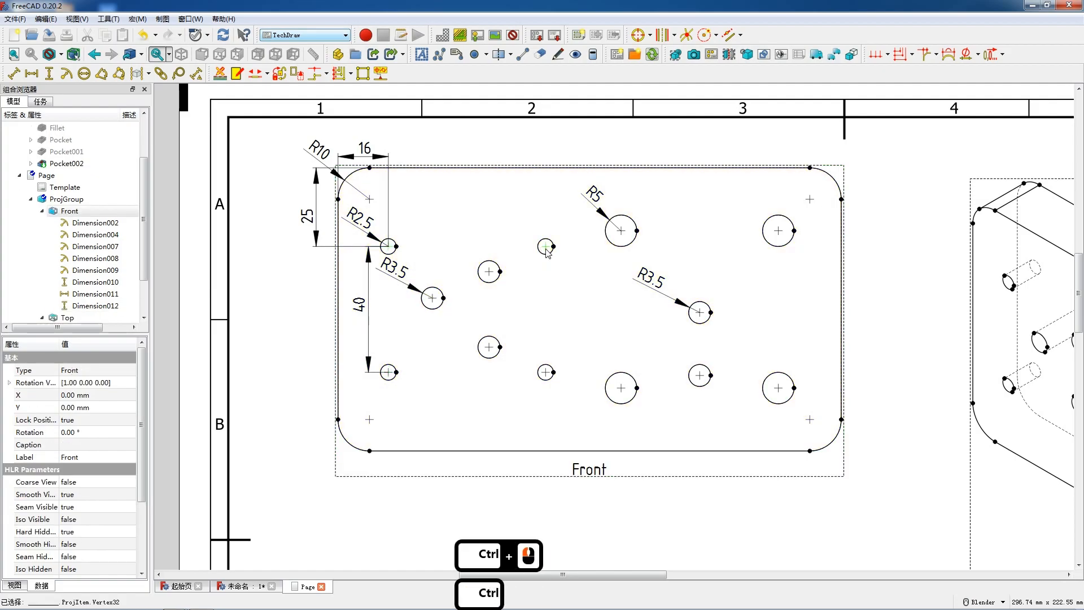
key("shift+h")
left_click_drag(468, 241, 469, 225)
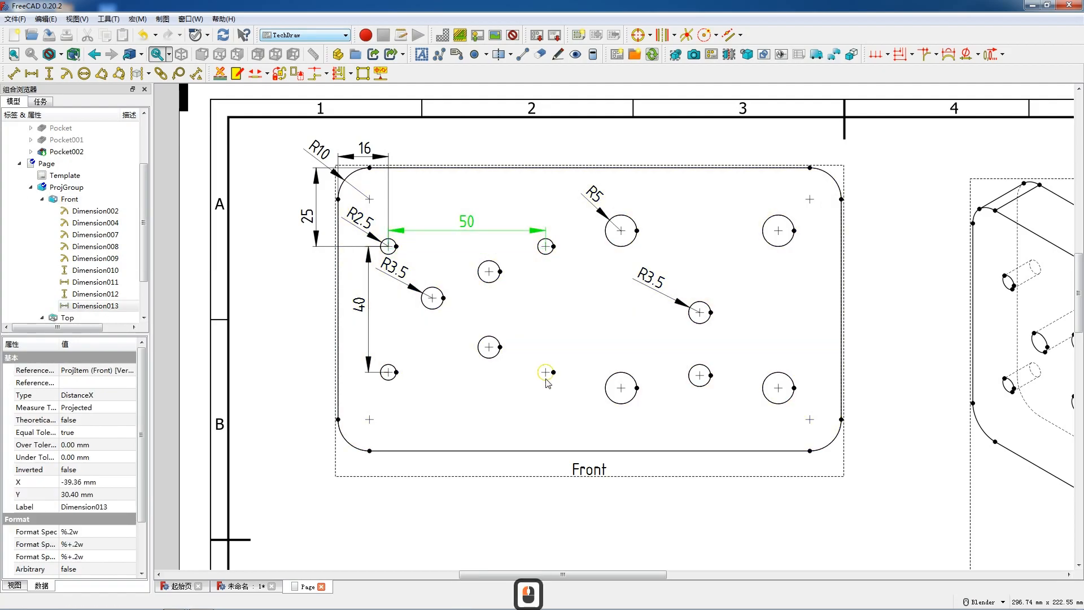
Add a vertical dimension from the plate's top edge to the leftmost 7 mm hole's centre, placed outside the existing vertical dimension left of the plate
scroll(547, 384, "up", 1)
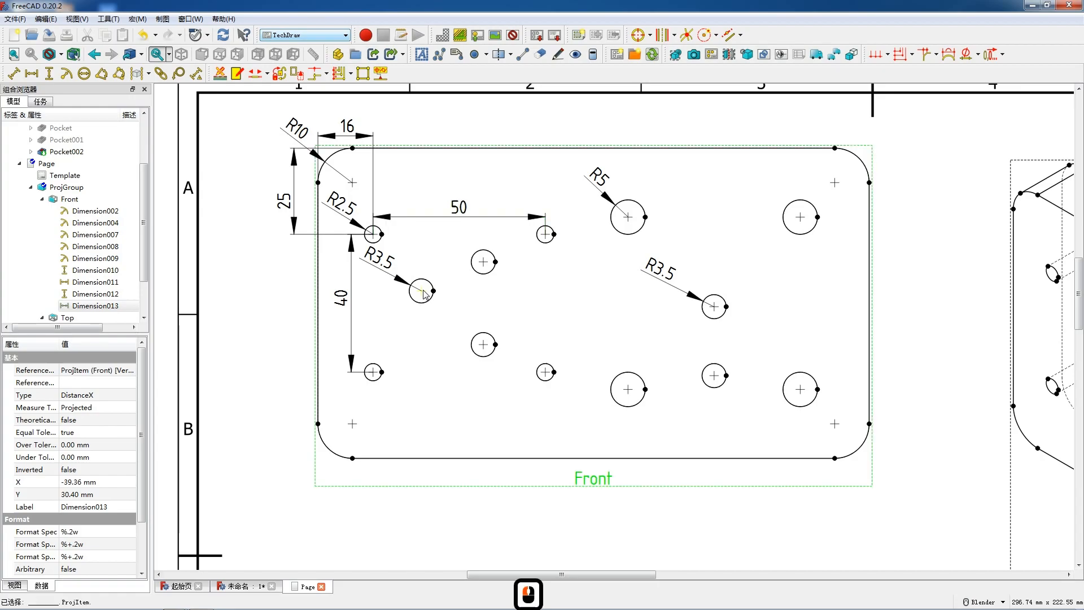
left_click(421, 290)
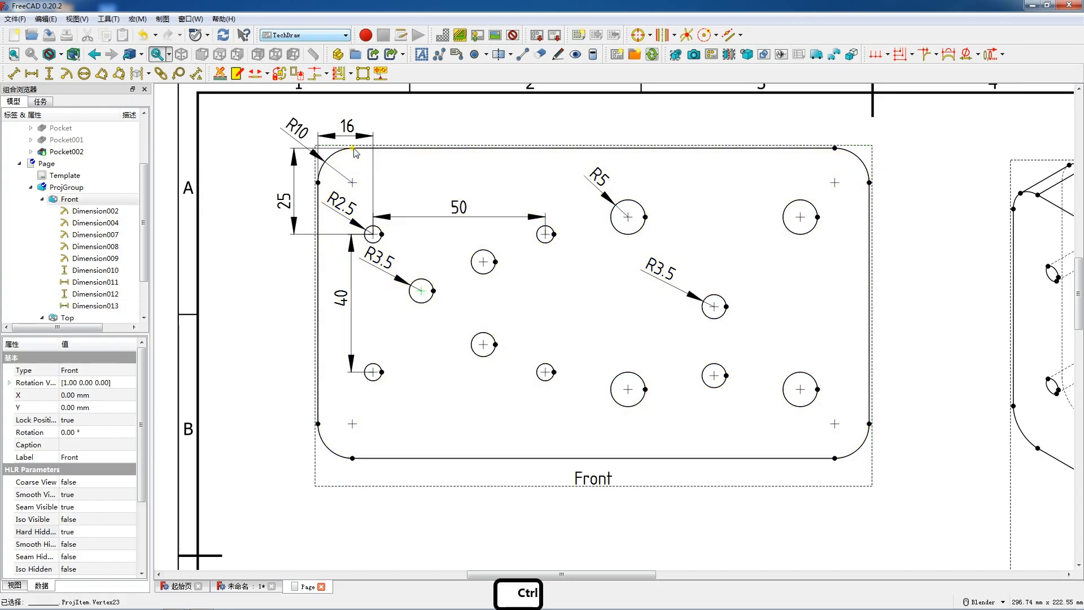
left_click(352, 148, "ctrl")
key("shift+v")
left_click_drag(382, 217, 260, 216)
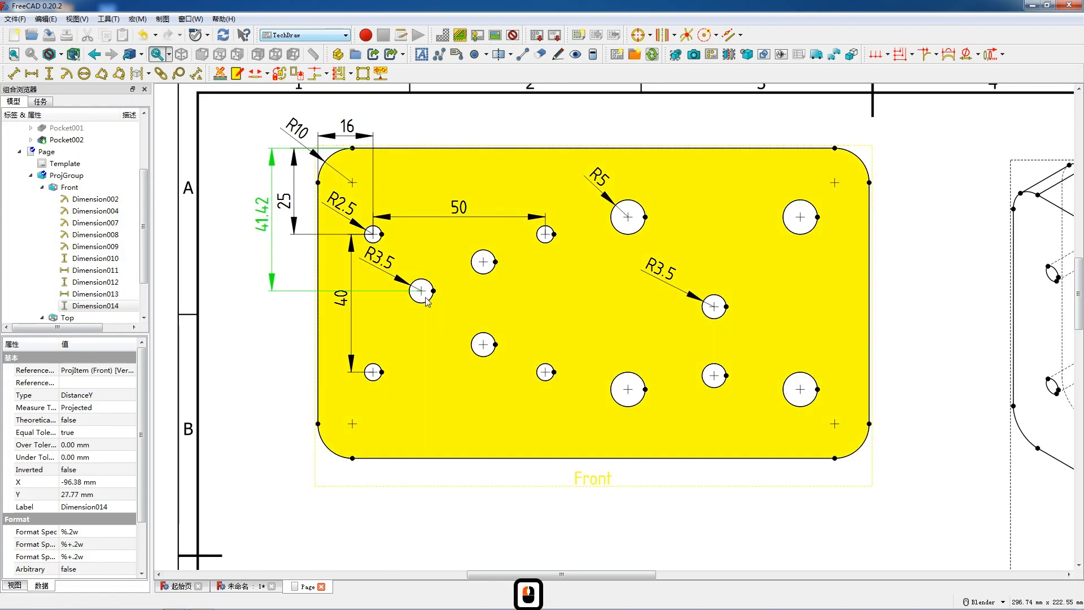
Add a horizontal dimension from the plate's left edge to the leftmost 7 mm hole's centre, placed above the 16 mm dimension
left_click(421, 290)
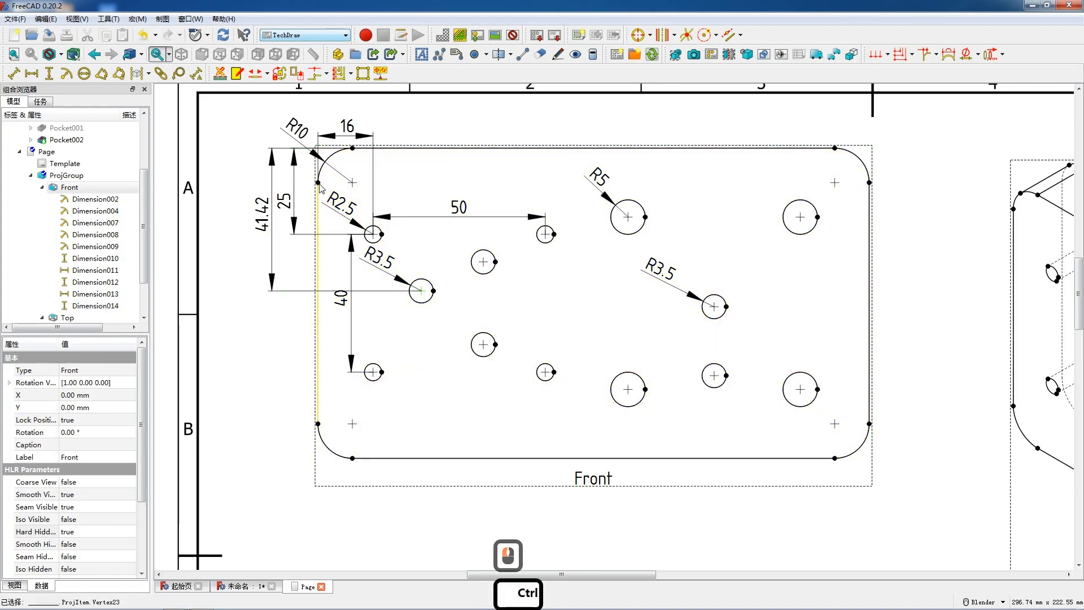
left_click(323, 187, "ctrl")
key("shift+h")
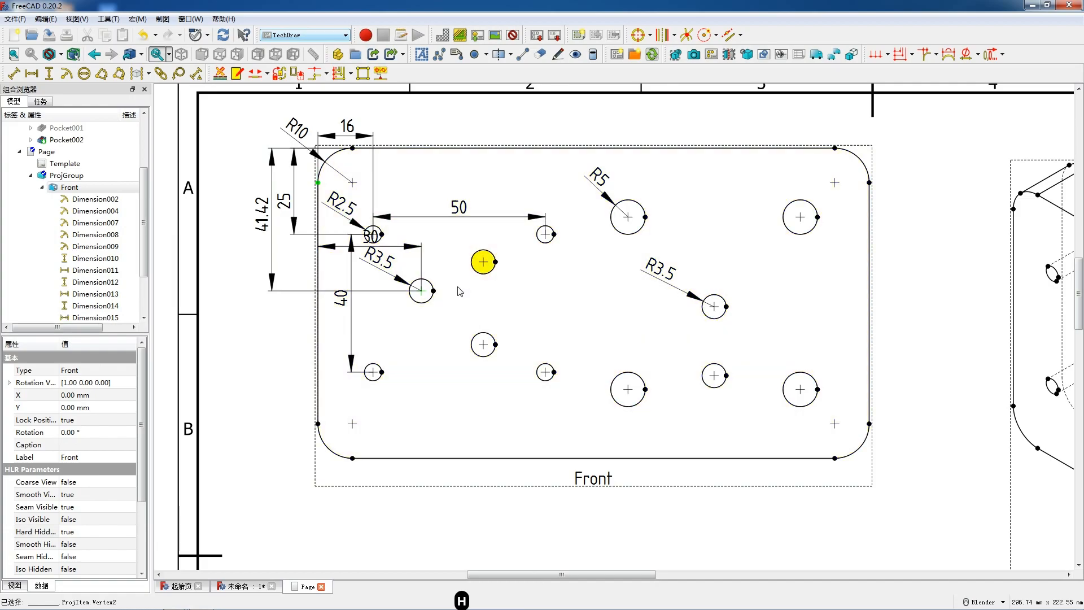
left_click_drag(373, 236, 373, 111)
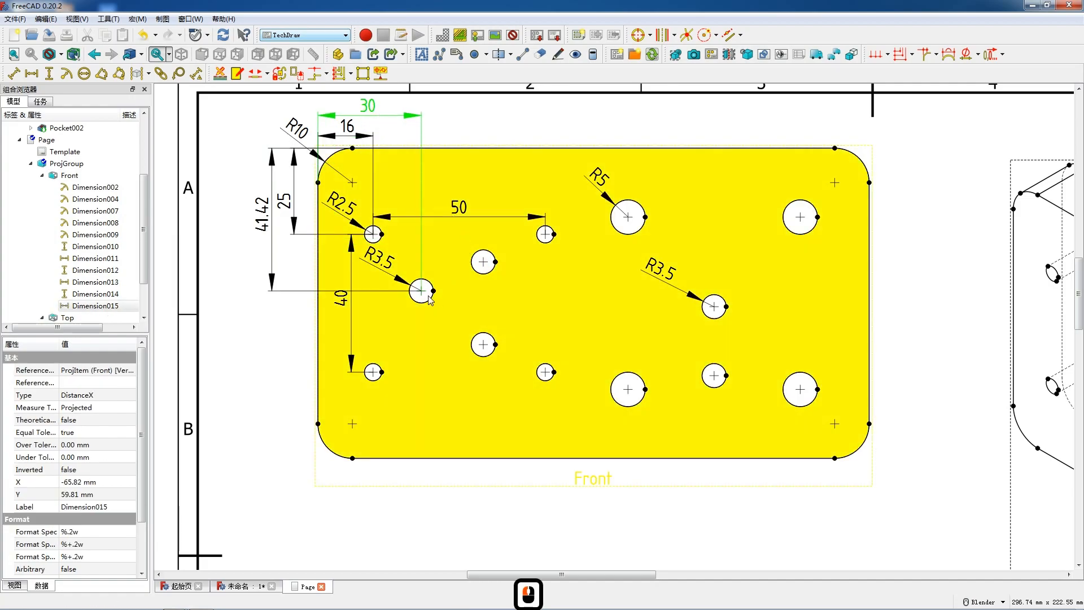
Add a vertical dimension between the centres of the two stacked 7 mm holes in the left group, placed to their right
left_click(484, 263)
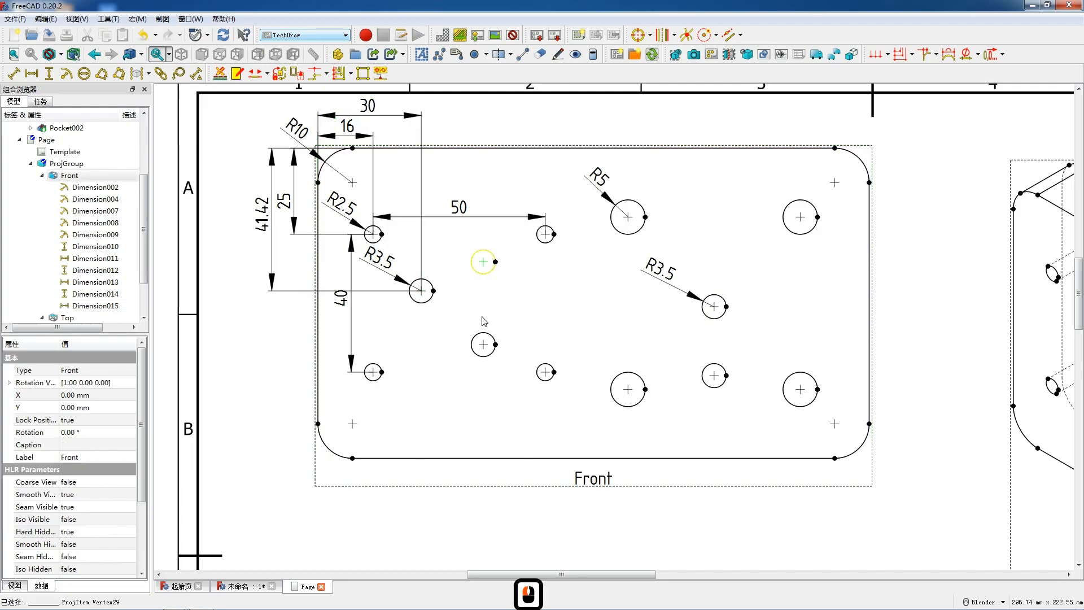
left_click(484, 346, "ctrl")
key("shift+v")
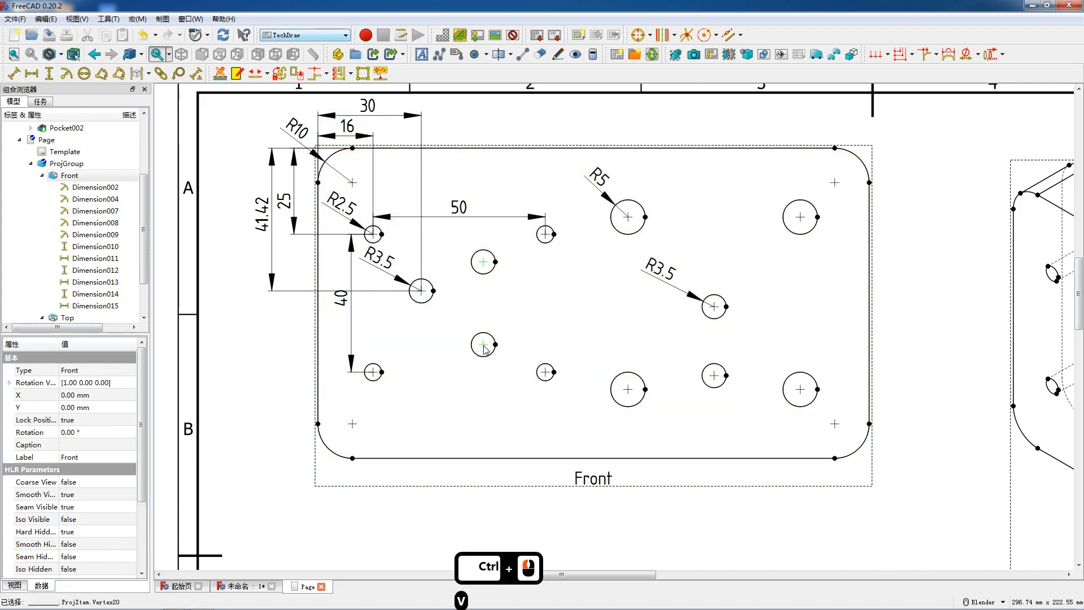
left_click_drag(512, 312, 524, 313)
Add a horizontal dimension between the leftmost 7 mm hole and the upper stacked 7 mm hole, placed below the 50 mm dimension
left_click(483, 262)
left_click(421, 291, "ctrl")
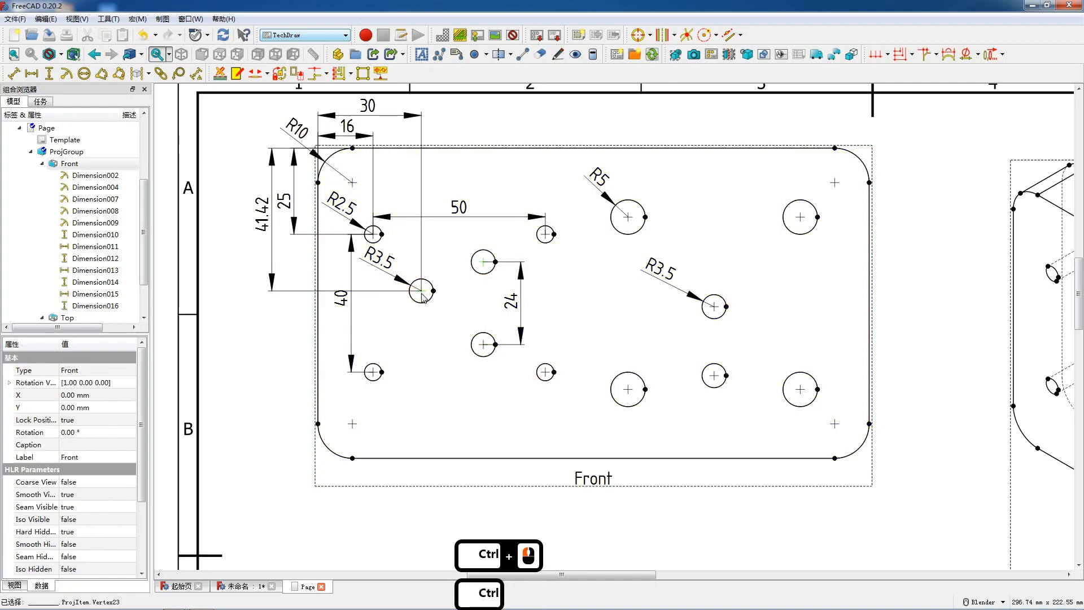
key("shift+h")
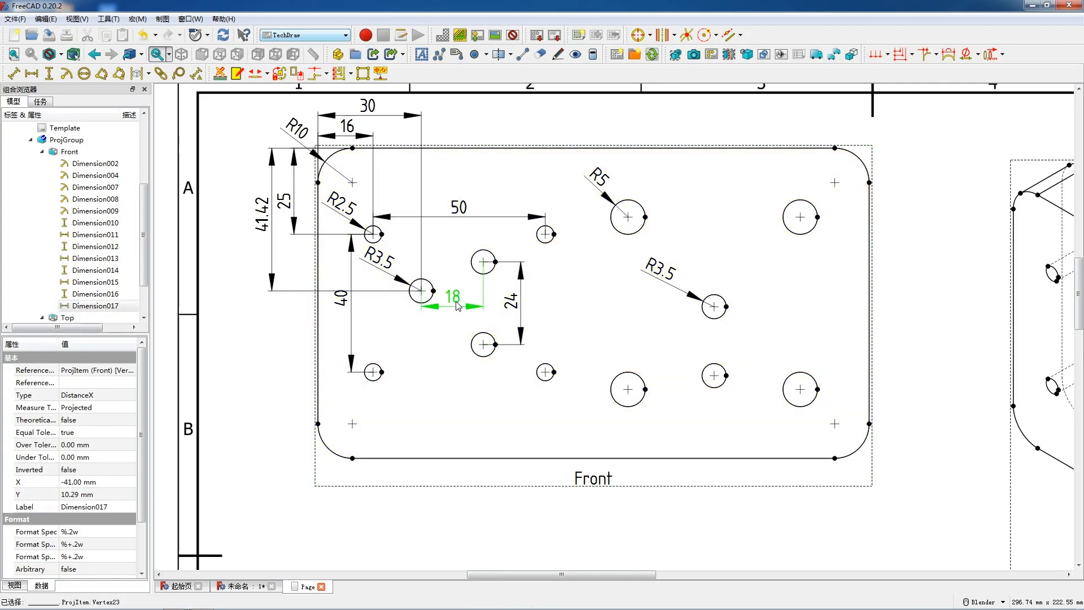
left_click_drag(457, 305, 457, 235)
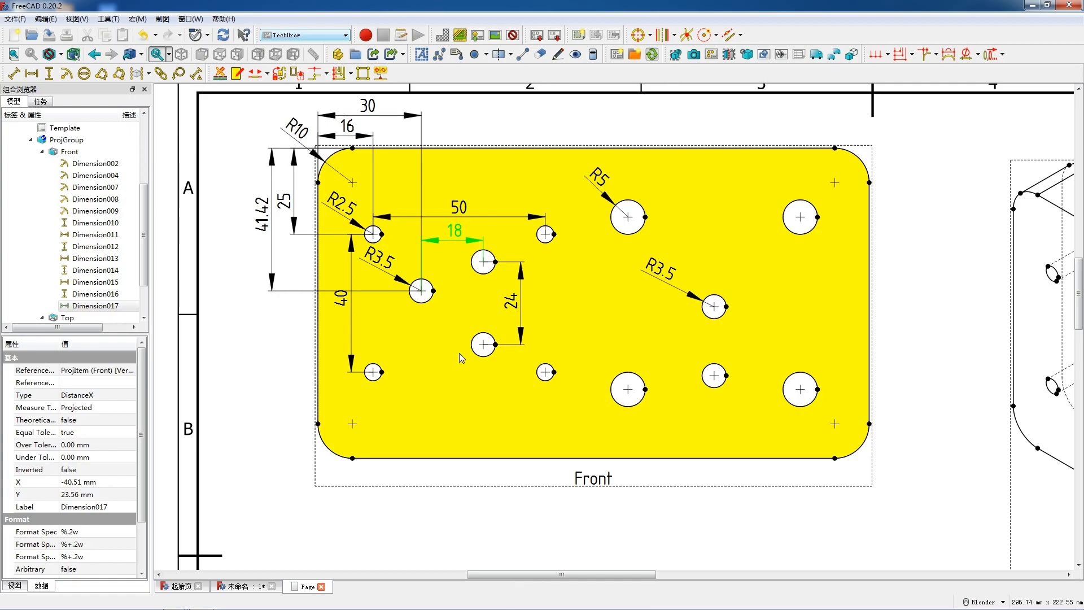
Add a vertical dimension from the lower-left 5 mm hole's centre to the plate's bottom edge, placed left of the plate
left_click(372, 405)
left_click(352, 457, "ctrl")
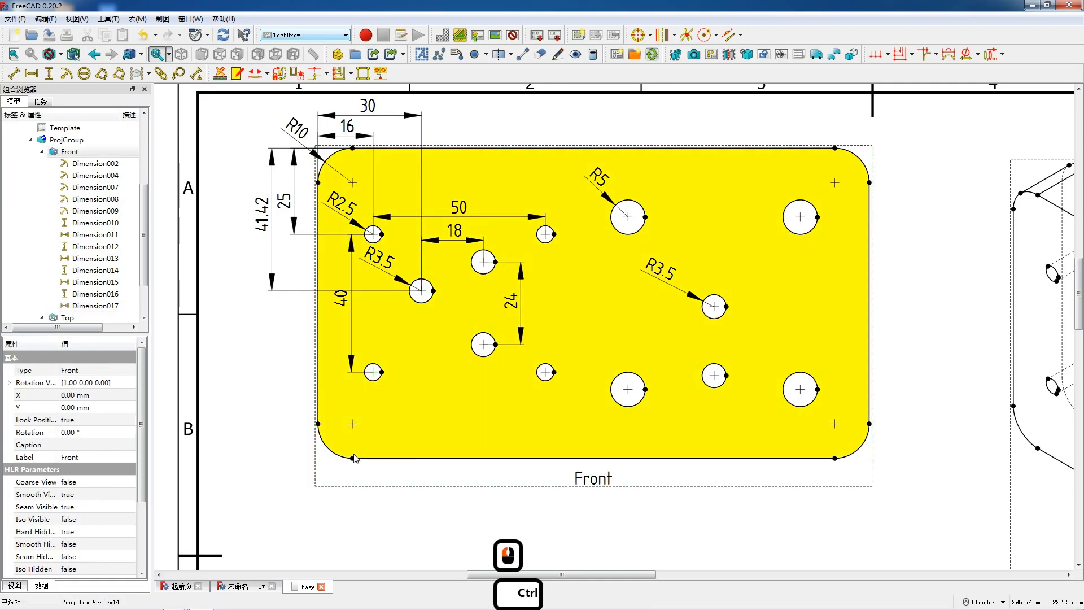
key("v")
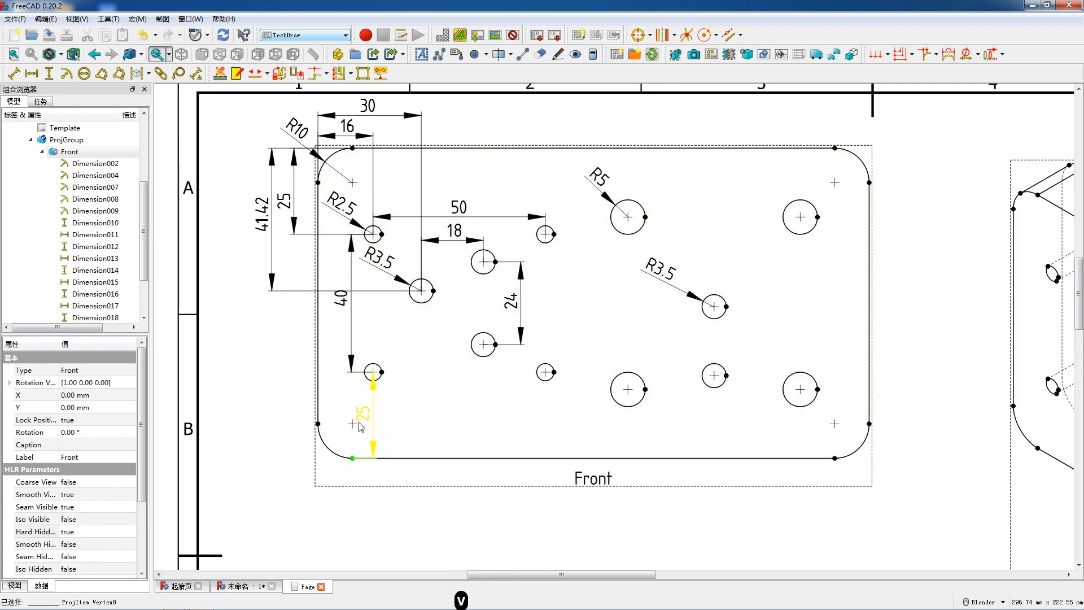
left_click_drag(362, 422, 289, 416)
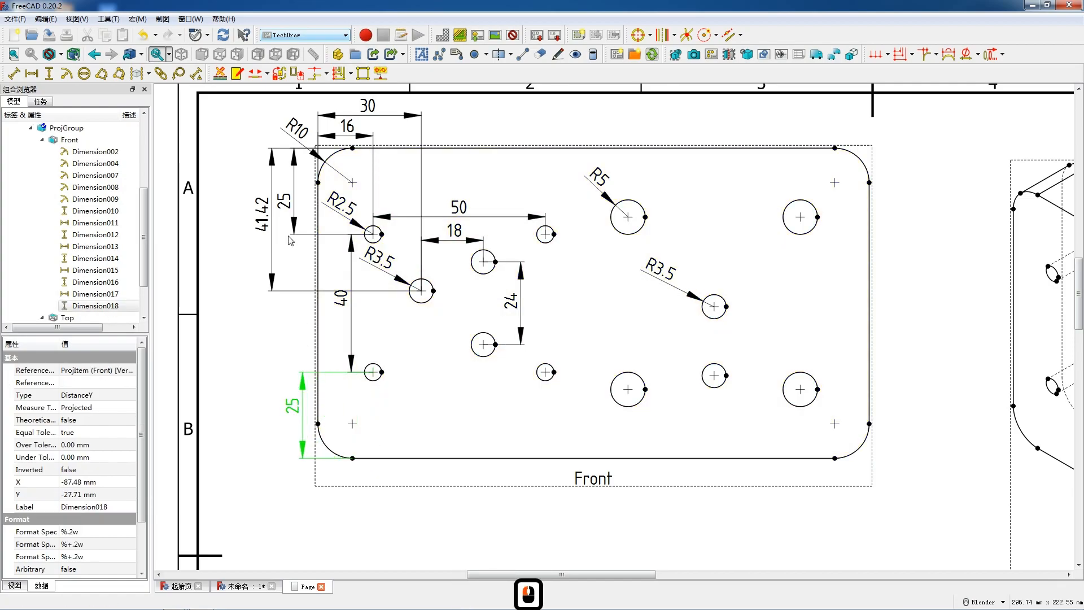
Add a horizontal dimension from the upper-left 10 mm hole's centre to the plate's right edge, placed above the plate
scroll(444, 282, "down", 4)
scroll(644, 241, "up", 4)
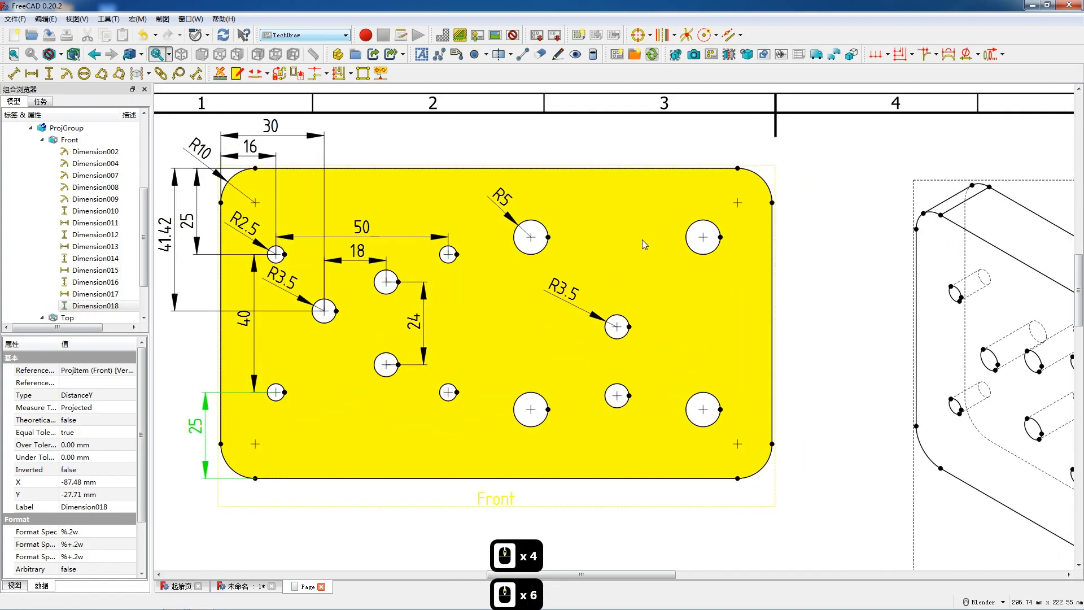
scroll(641, 240, "up", 3)
left_click(517, 241)
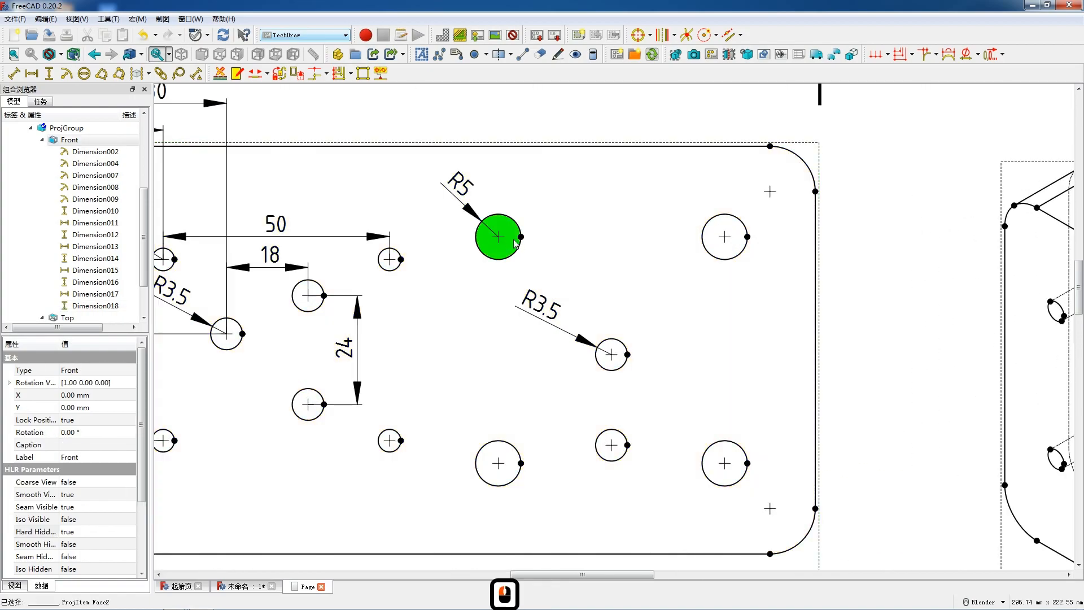
left_click(499, 237)
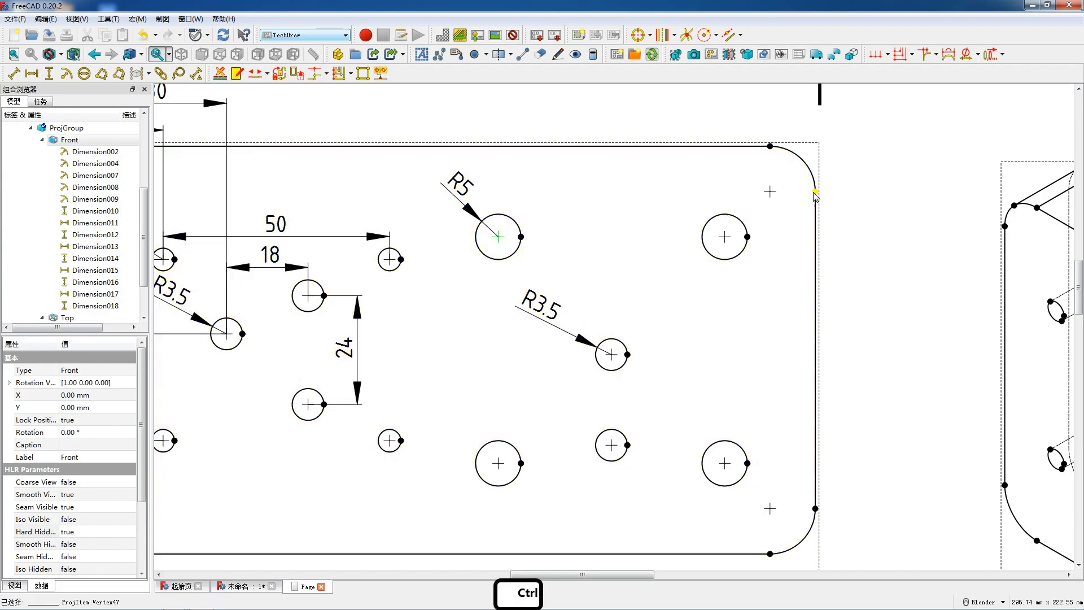
left_click(815, 192, "ctrl")
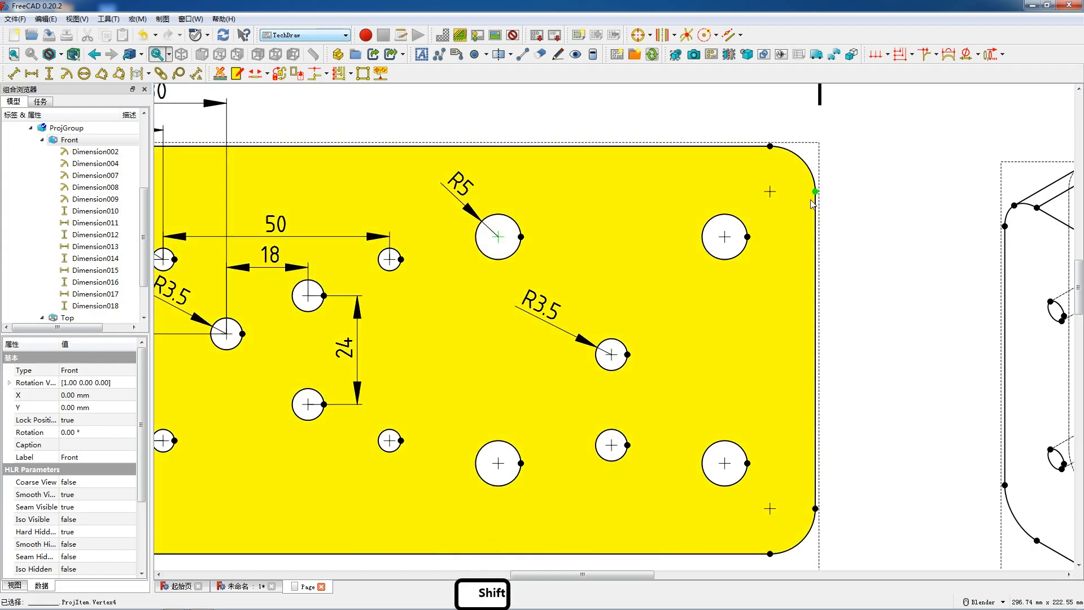
key("shift+h")
left_click_drag(660, 213, 642, 103)
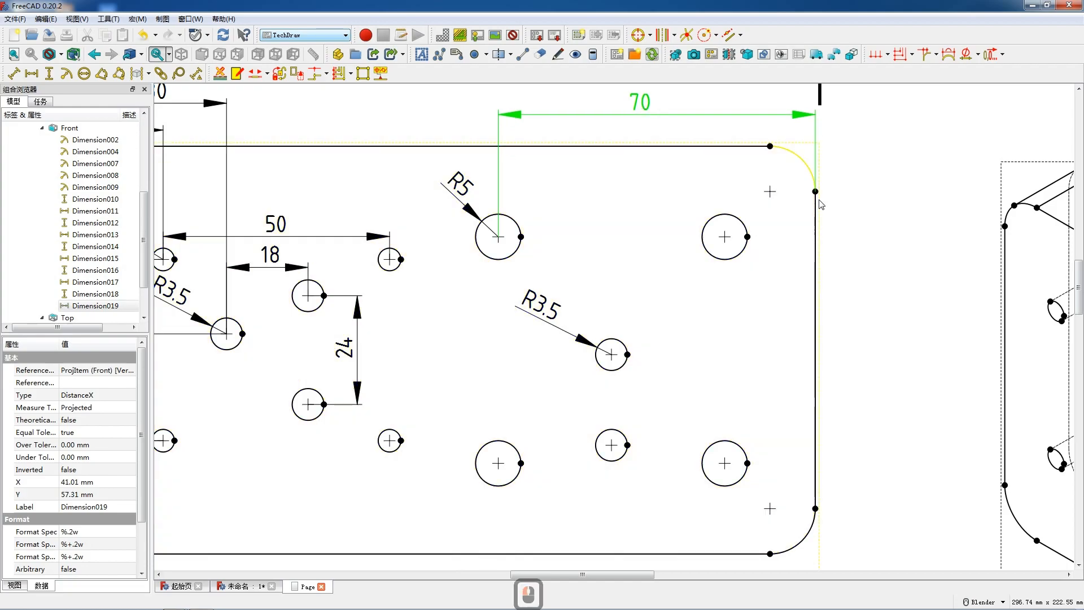
Add a vertical dimension from the plate's top edge to the upper-right 10 mm hole's centre, placed right of the plate
left_click(814, 192)
left_click(804, 161)
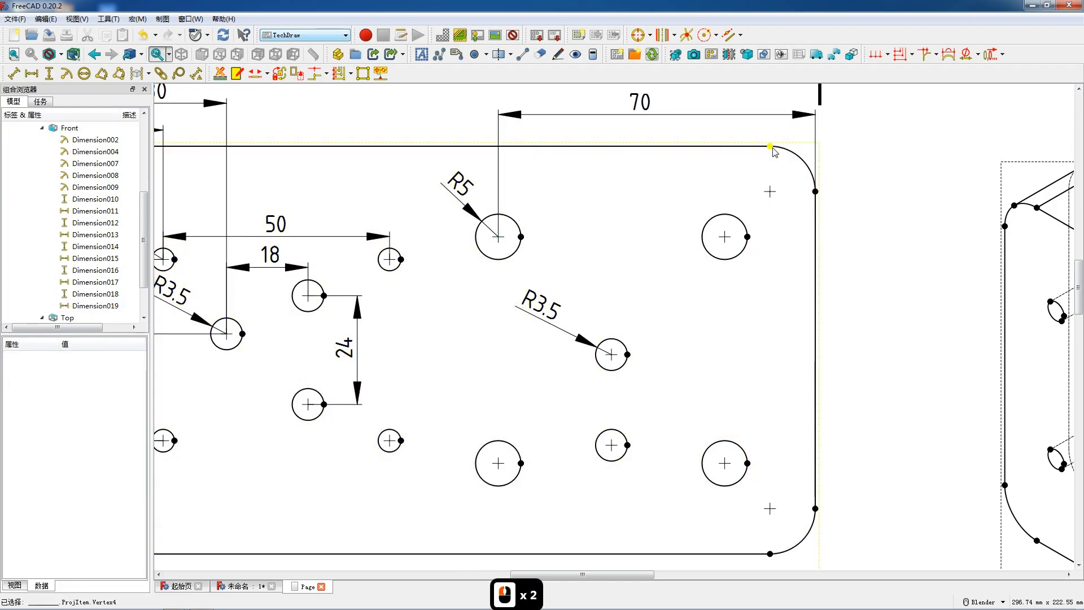
left_click(771, 147)
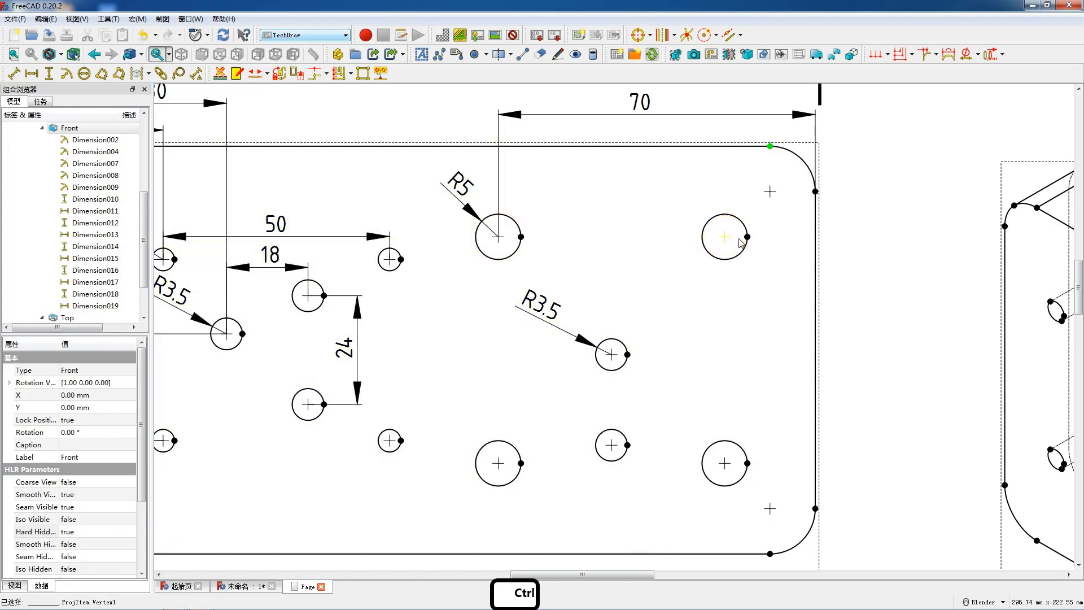
left_click(729, 240, "ctrl")
left_click(729, 240, "ctrl")
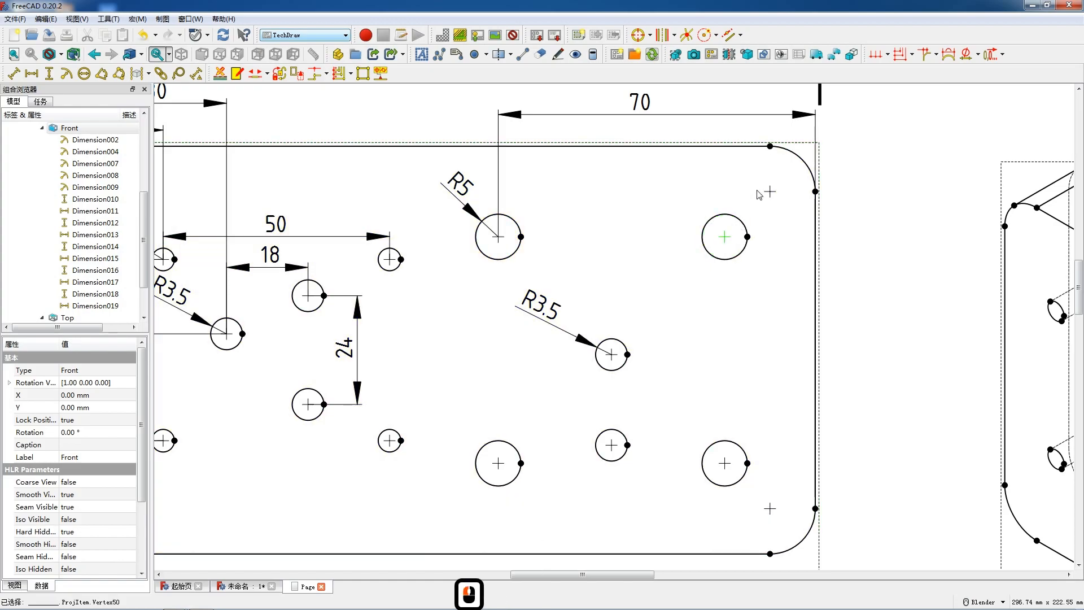
key("v")
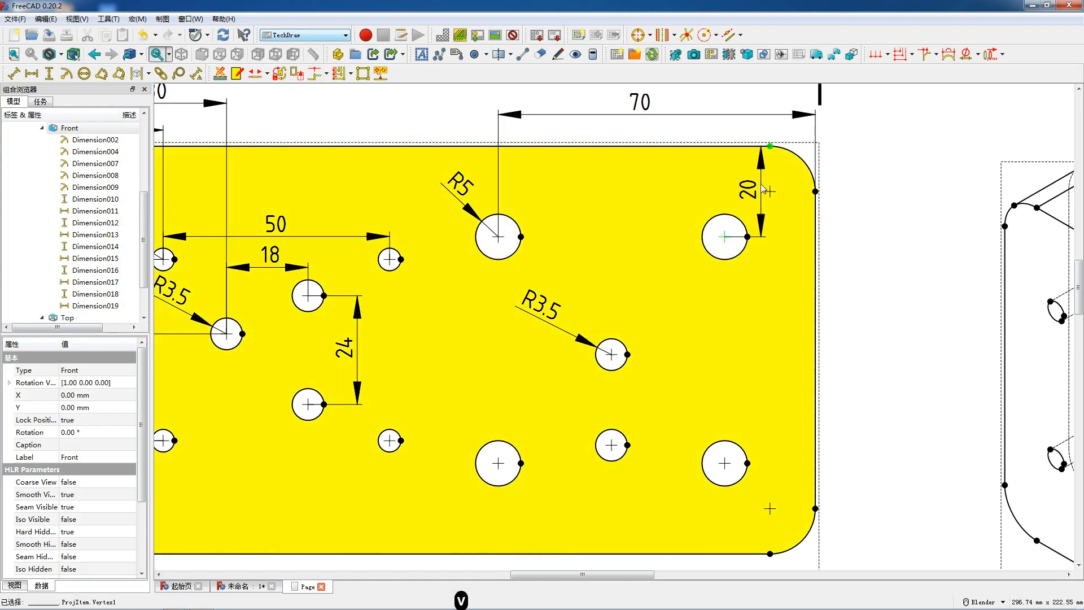
left_click_drag(751, 194, 840, 194)
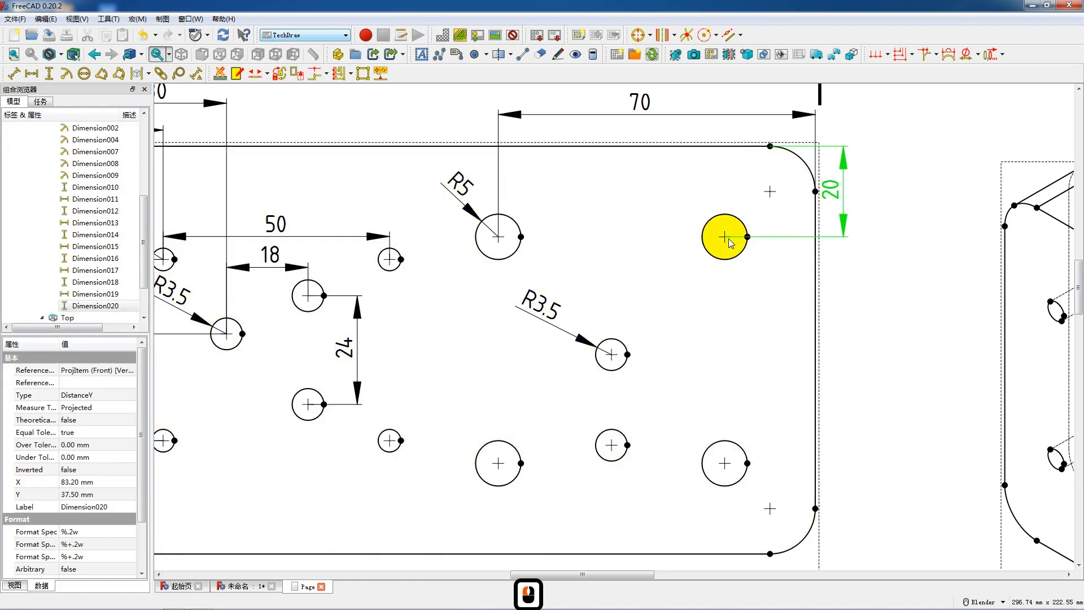
Add a horizontal dimension from the upper-right 10 mm hole's centre to the plate's right edge, placed below the raised 70 mm dimension
left_click(724, 237)
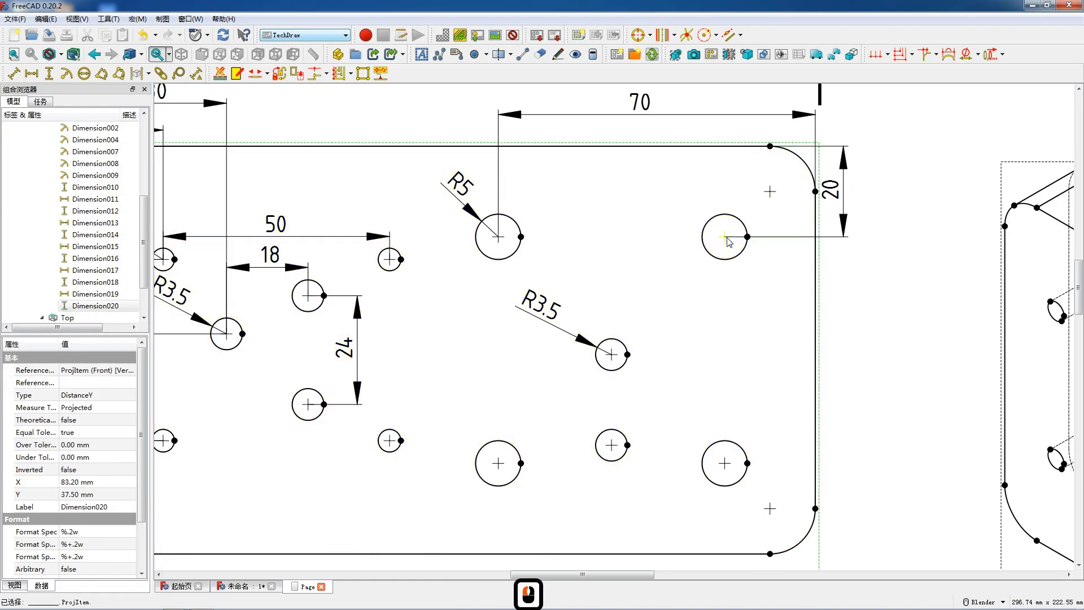
left_click(815, 192, "ctrl")
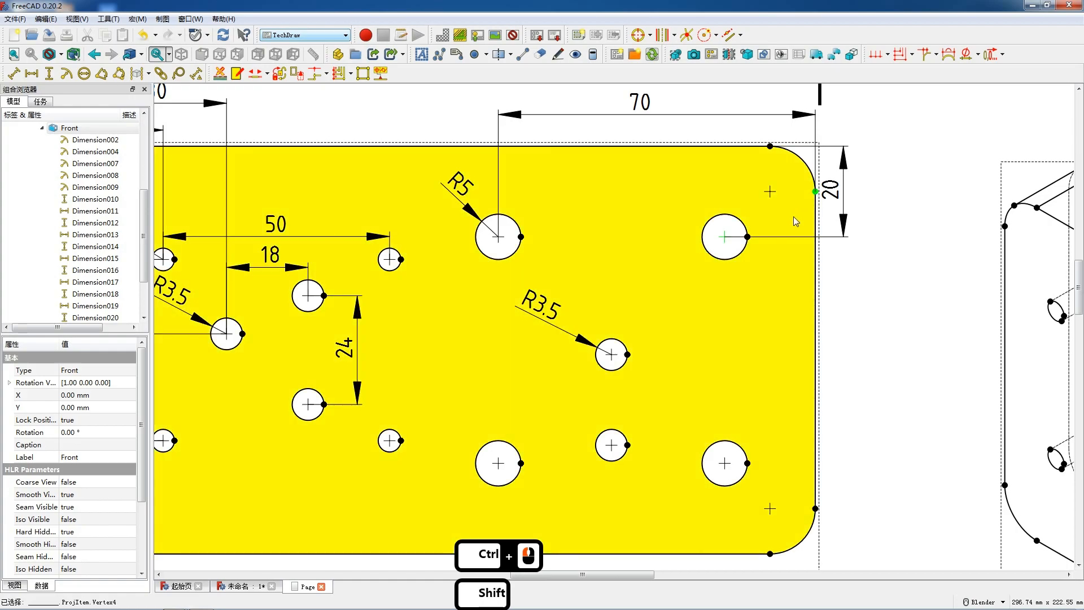
key("shift+h")
left_click_drag(771, 216, 775, 185)
left_click_drag(774, 147, 747, 125)
left_click_drag(653, 107, 652, 98)
left_click(778, 123)
left_click_drag(779, 124, 777, 121)
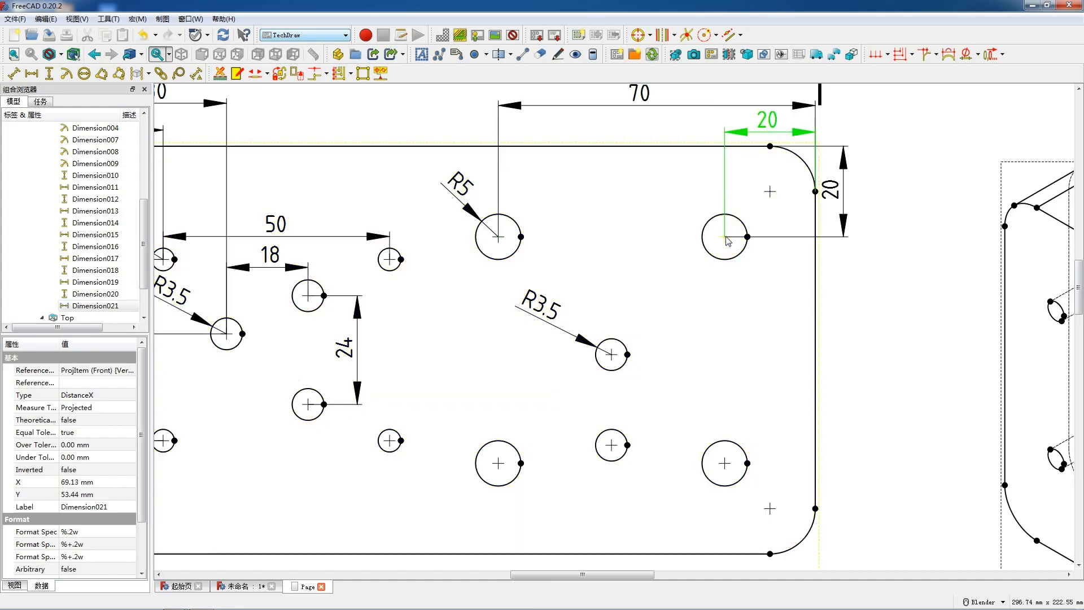
Add a vertical dimension between the centres of the two rightmost 10 mm holes, placed just right of their centres
scroll(754, 247, "down", 4)
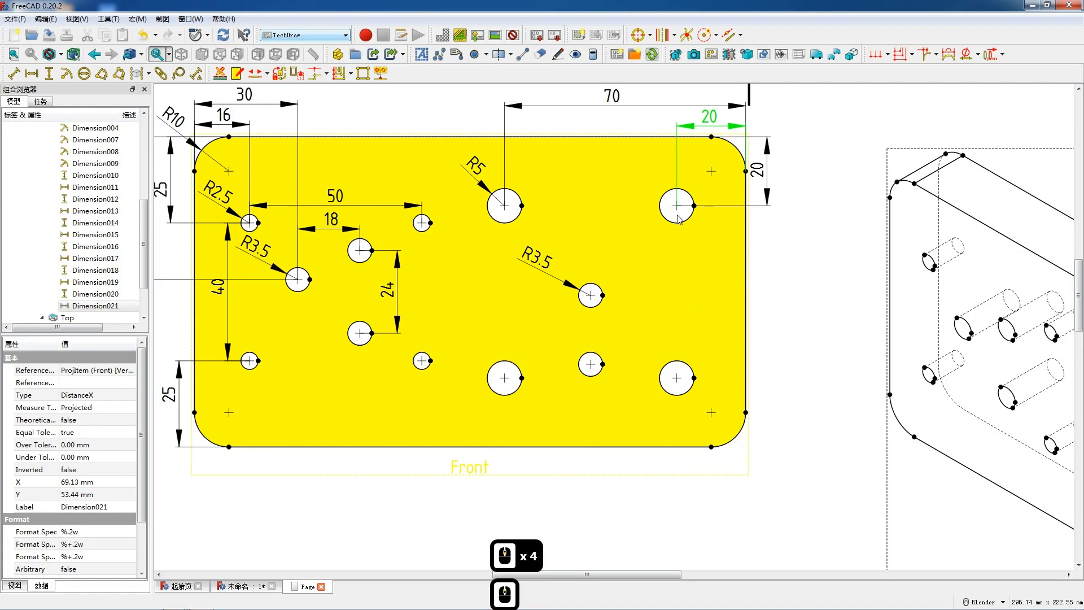
left_click(677, 206)
left_click(677, 378, "ctrl")
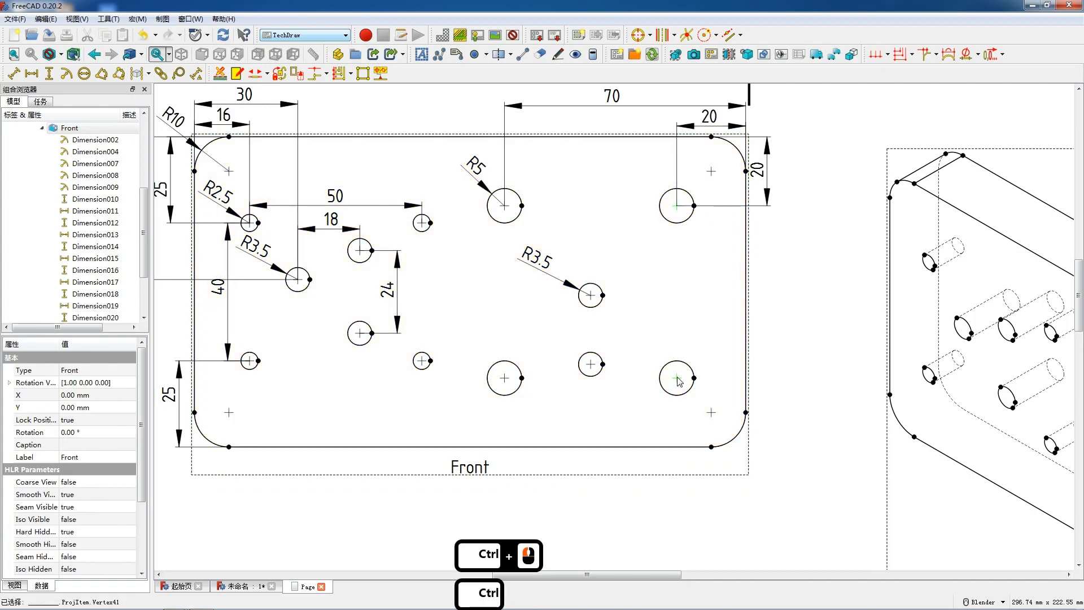
key("shift+v")
left_click_drag(677, 292, 699, 291)
Add a vertical dimension for the plate's overall height in the Front view, placed outside the 20 mm dimension on the right
scroll(698, 292, "down", 2)
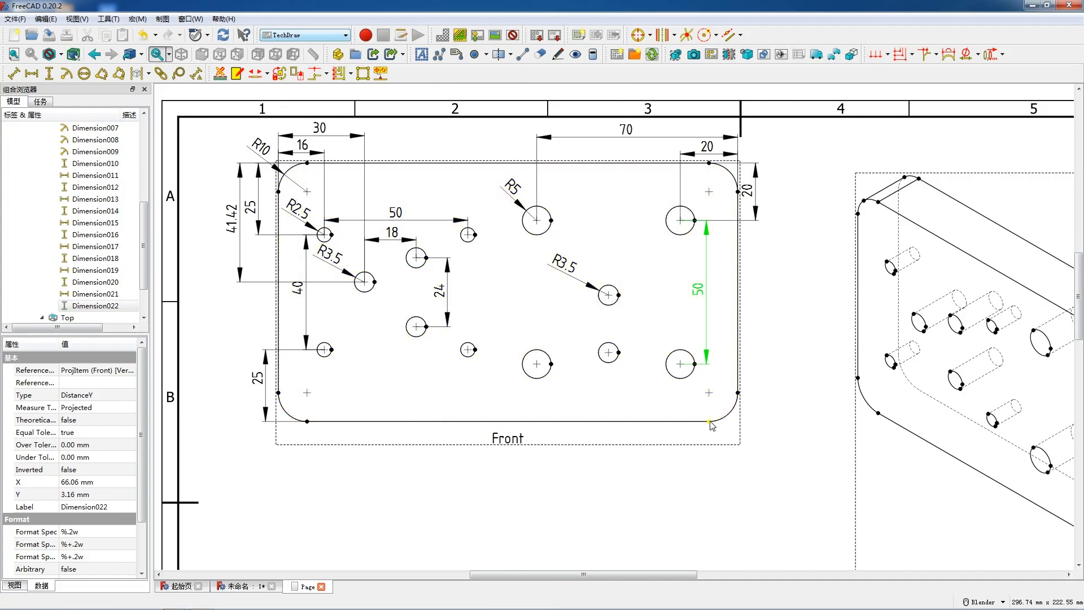
left_click(709, 422)
left_click(708, 164, "ctrl")
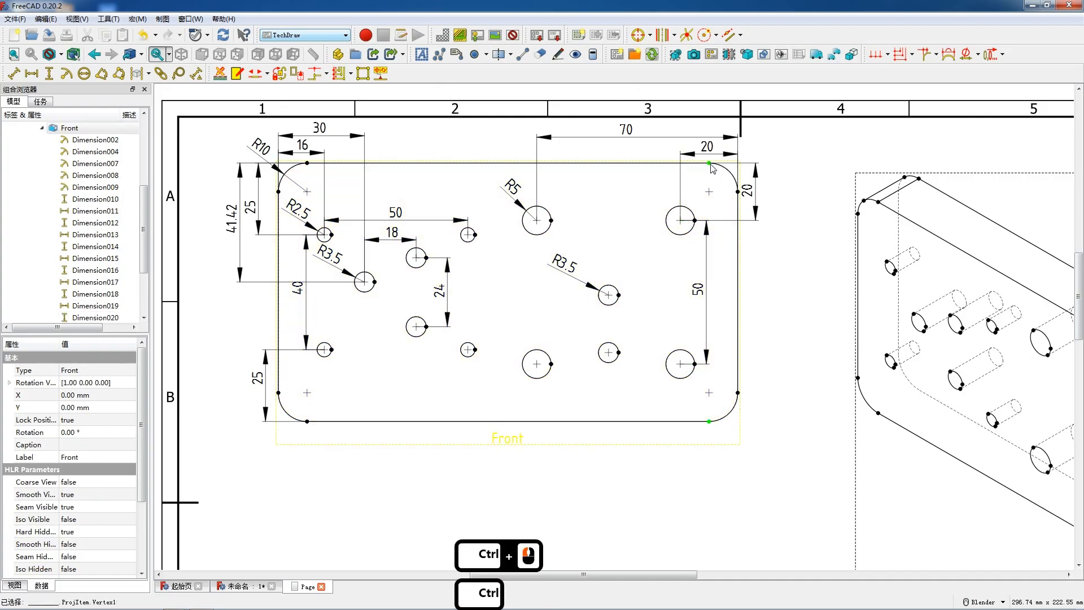
key("shift+v")
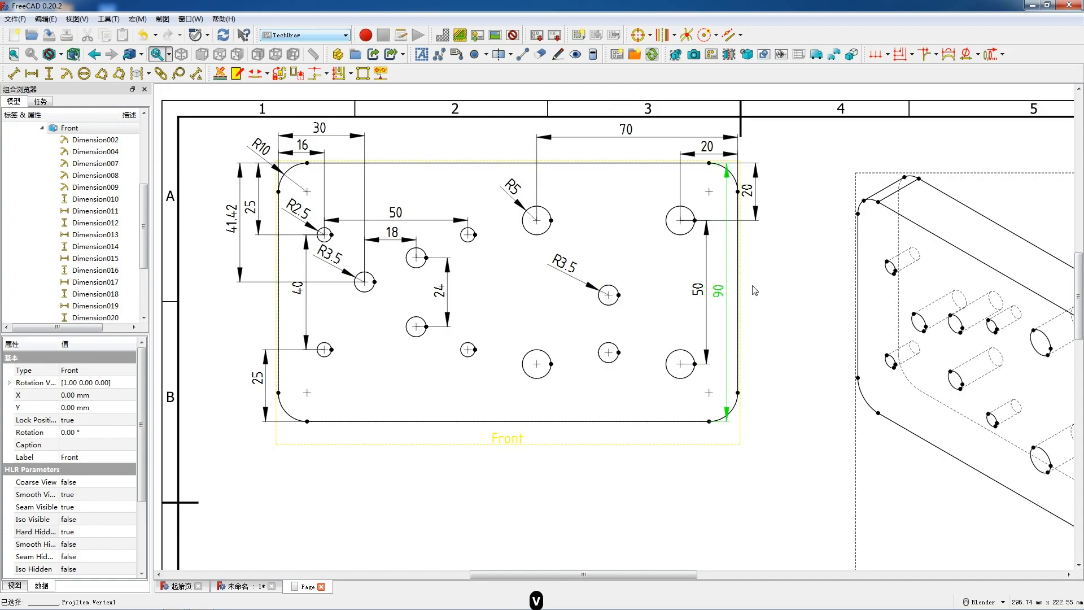
left_click_drag(709, 289, 767, 289)
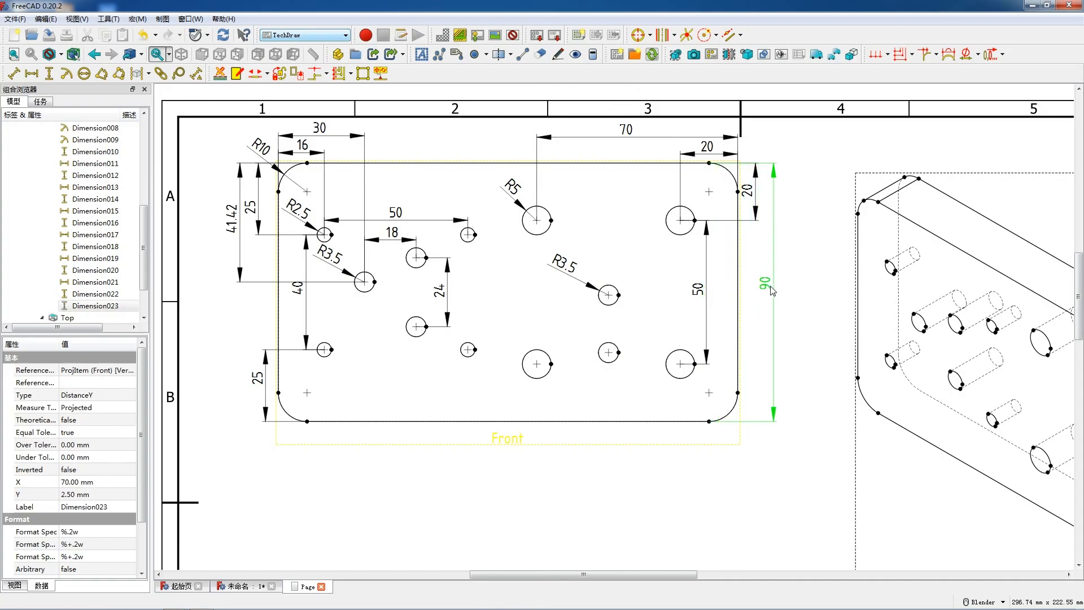
Add a vertical dimension between the centres of the two stacked 7 mm holes in the right group, placed to their left
scroll(729, 333, "up", 2)
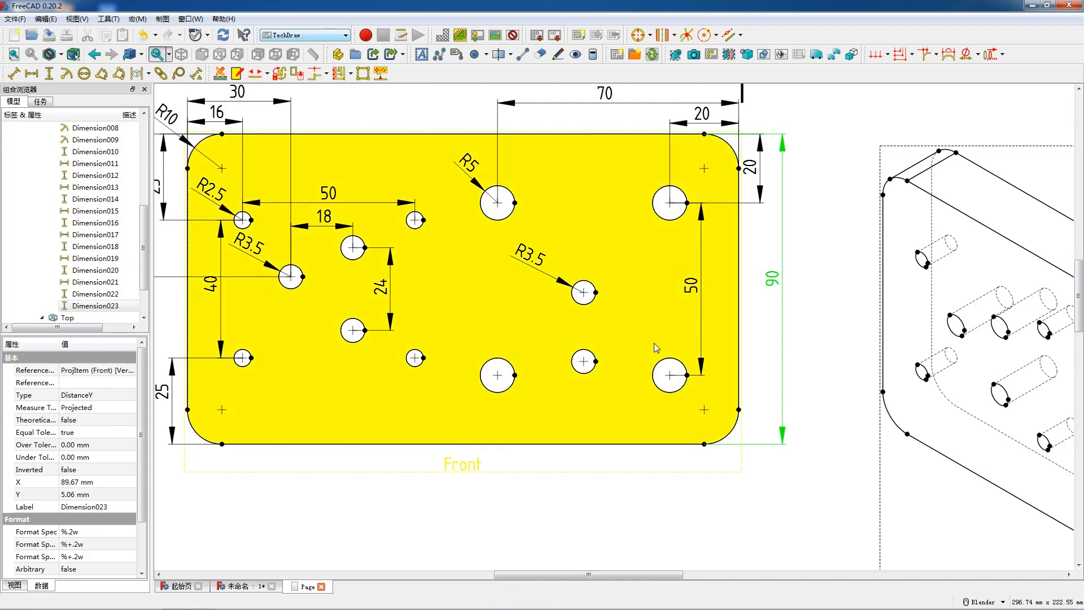
left_click(583, 293)
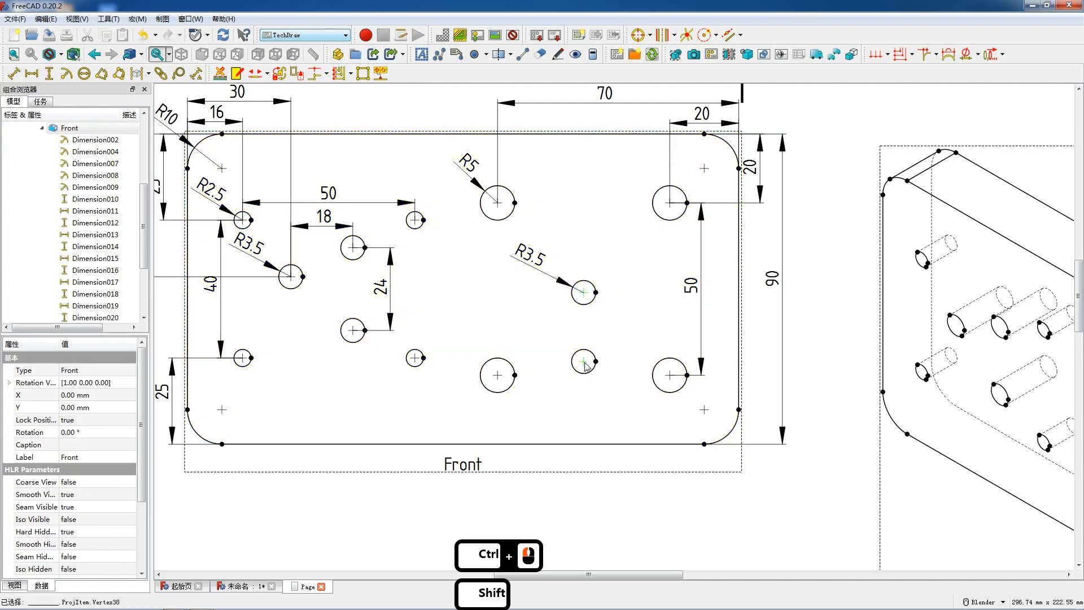
key("shift+v")
left_click_drag(580, 334, 548, 334)
Add a vertical dimension from the right group's lower 7 mm hole centre to the plate's bottom edge, aligned beneath the 20 mm dimension
left_click(583, 361)
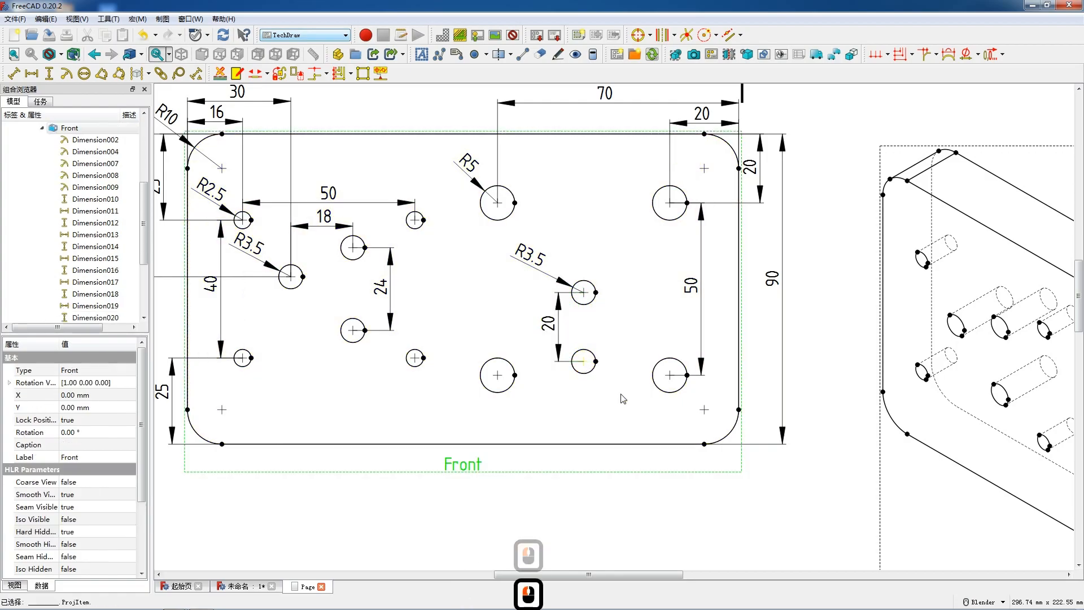
left_click(703, 445, "ctrl")
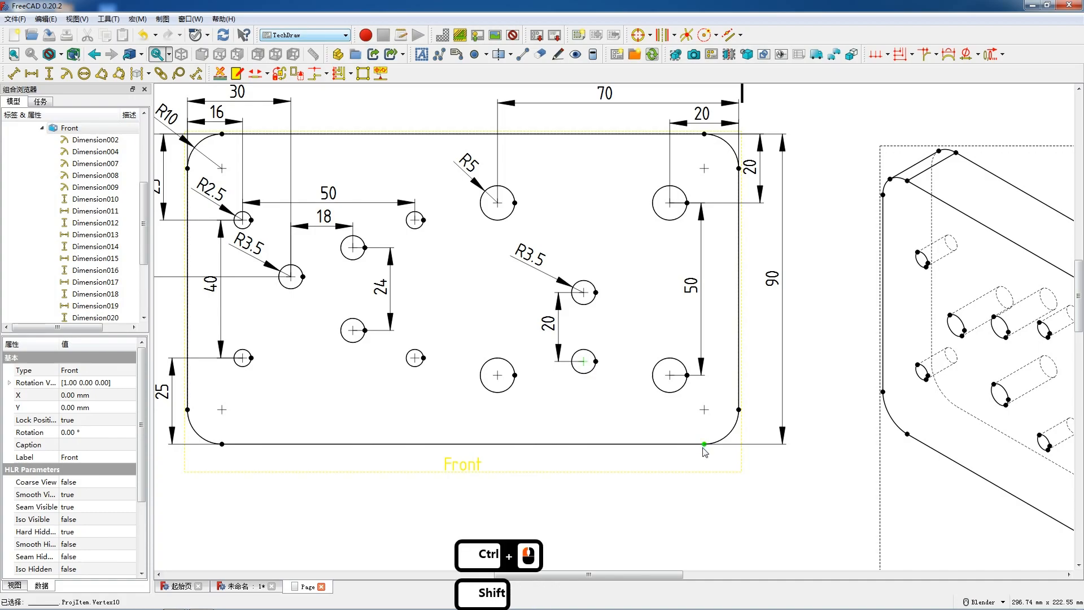
key("shift+v")
left_click_drag(587, 402, 553, 405)
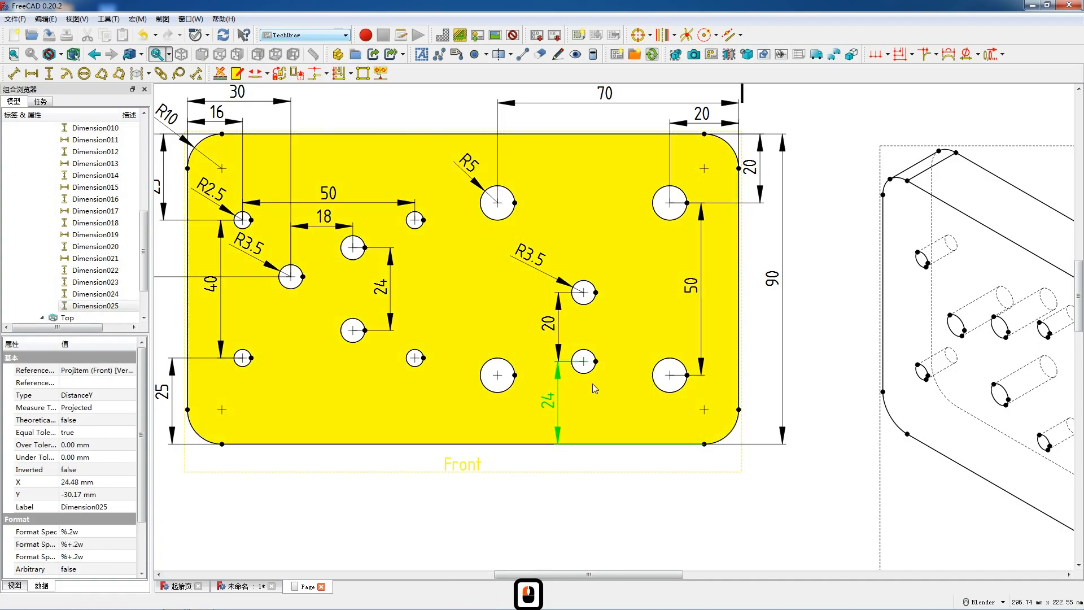
Add a horizontal dimension from the right group's lower 7 mm hole centre to the plate's right edge, placed slightly above that hole
left_click(583, 361)
left_click(704, 444, "ctrl")
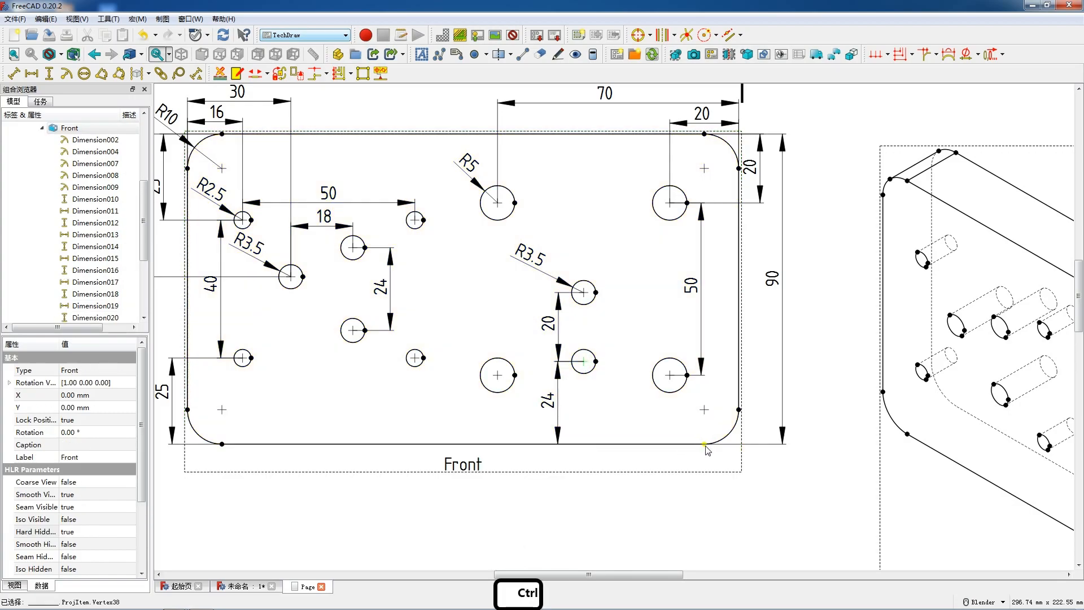
left_click(739, 409, "ctrl")
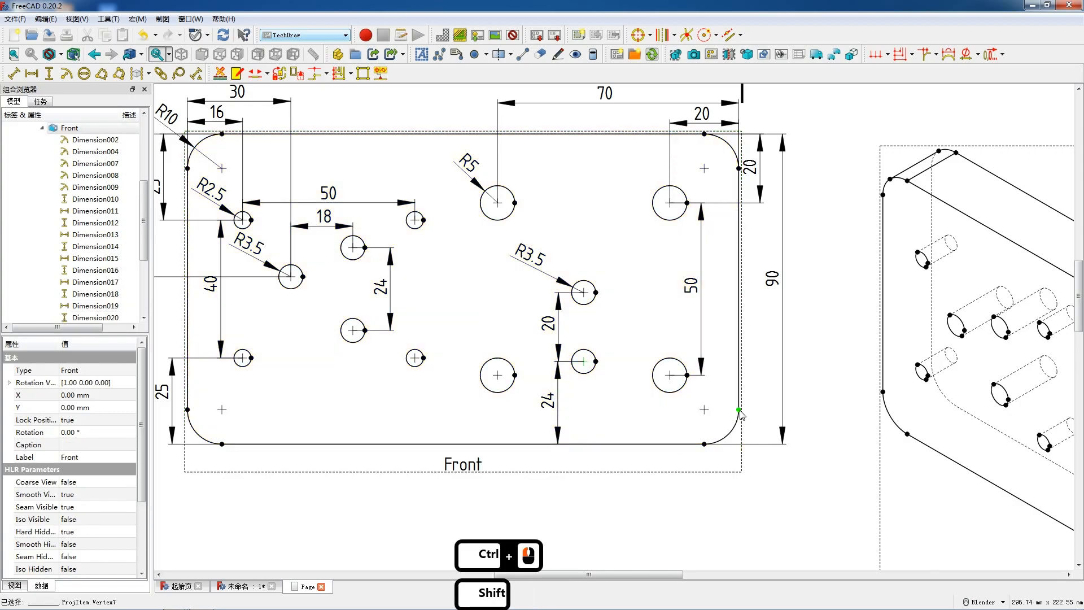
key("h")
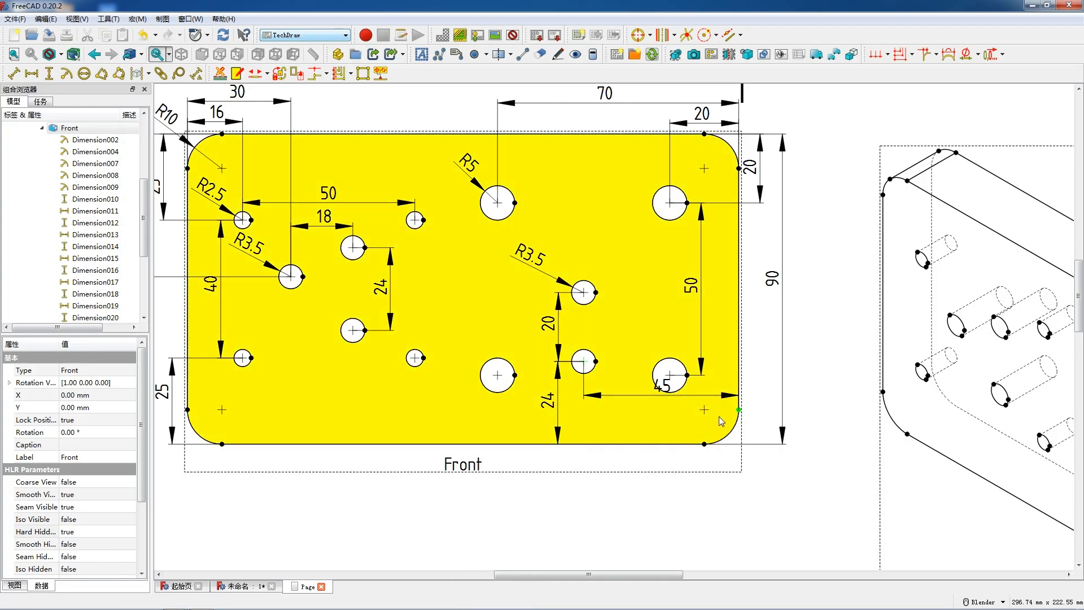
left_click_drag(661, 377, 659, 337)
left_click(672, 369)
Add a horizontal dimension for the plate's overall width in the Front view, placed just below the plate
scroll(673, 370, "down", 2)
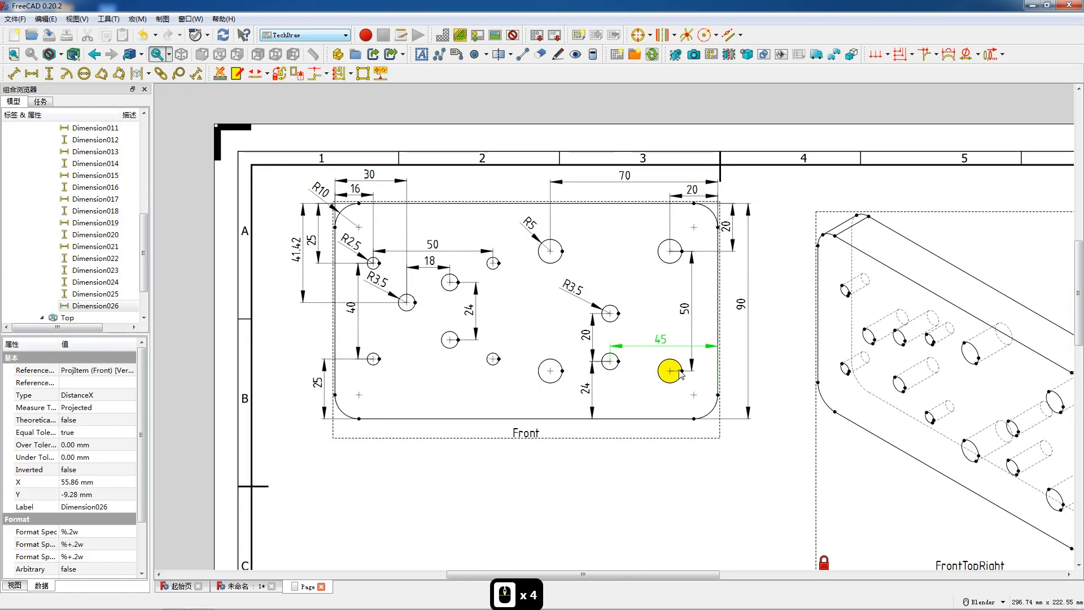
left_click(373, 400)
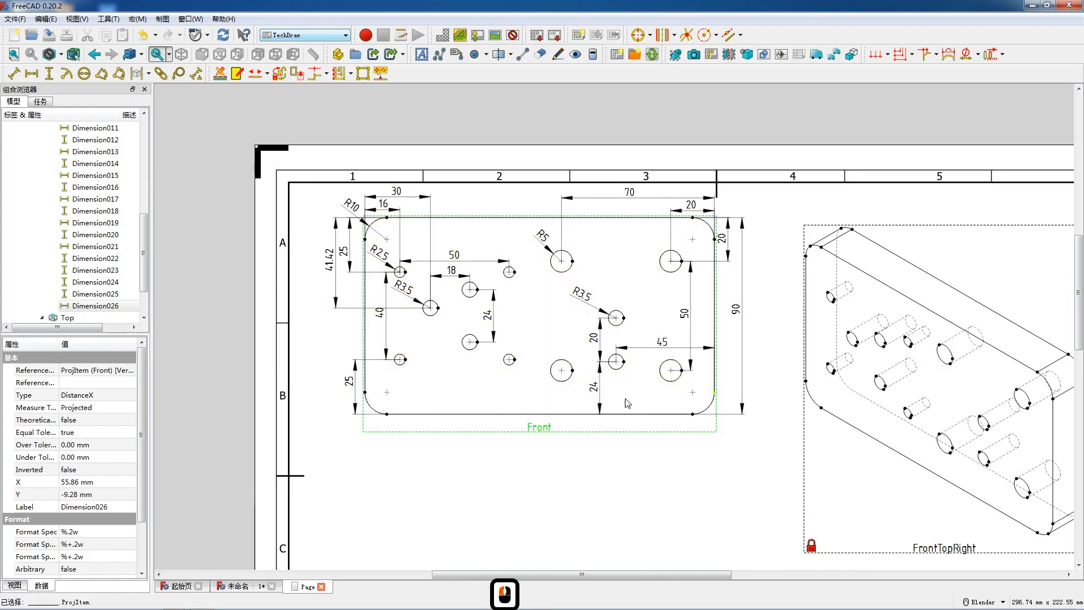
left_click(365, 392, "ctrl")
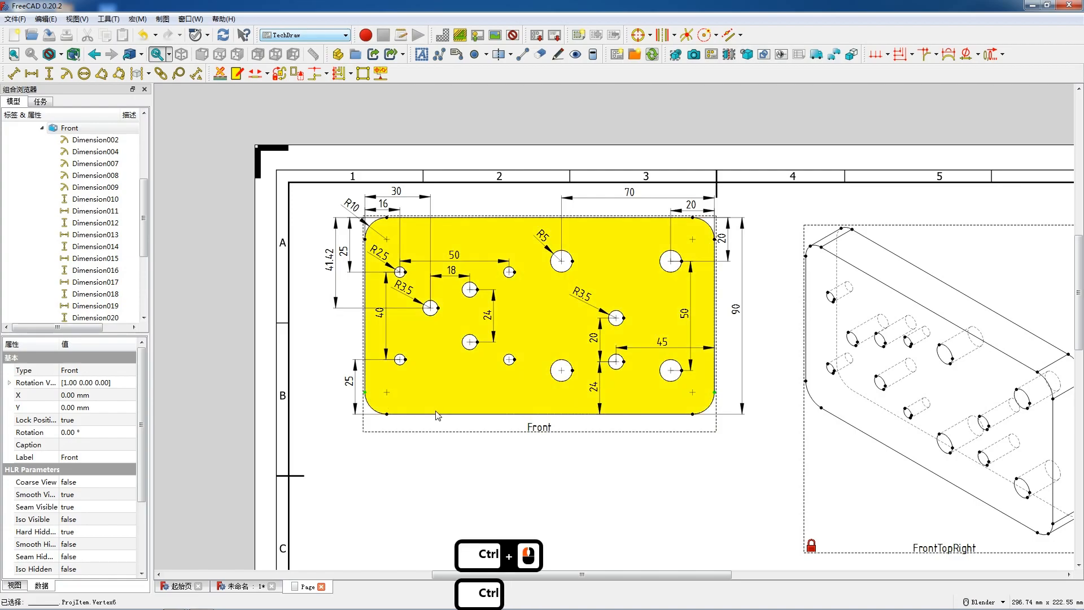
key("shift+h")
left_click_drag(540, 392, 538, 429)
Add a vertical dimension for the left blind 5 mm hole's depth in the Top view, placed left of the view inside the shifted 20 mm dimension
scroll(629, 281, "down", 6)
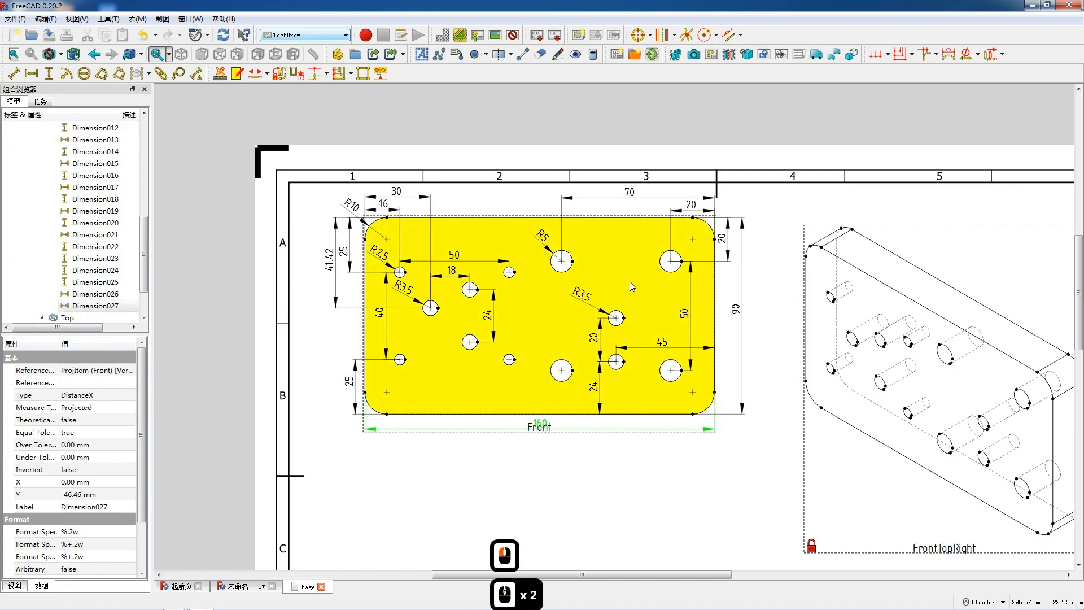
scroll(653, 377, "up", 9)
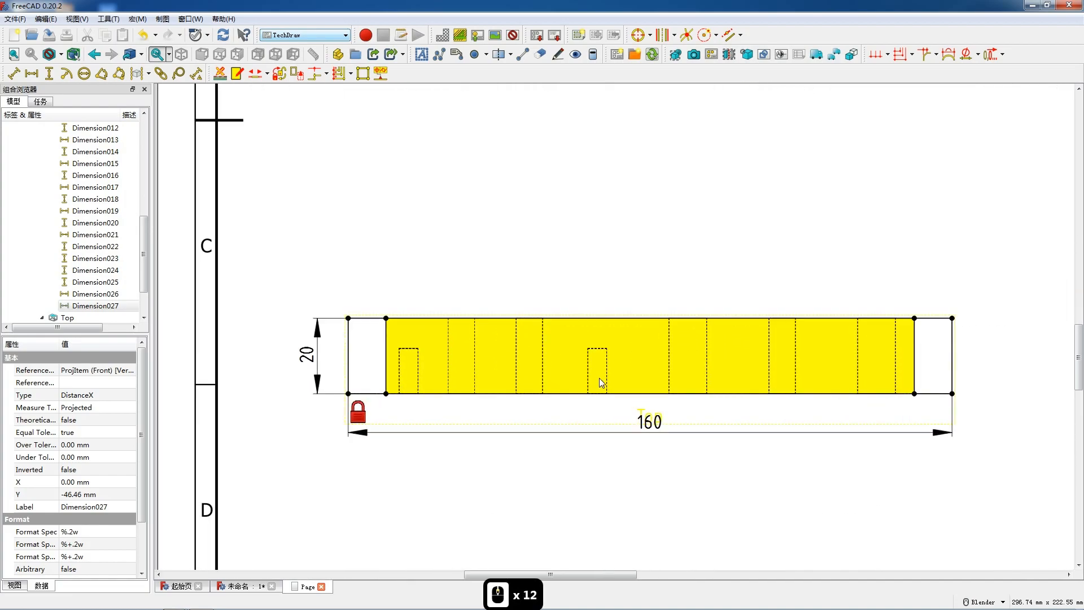
left_click(400, 357)
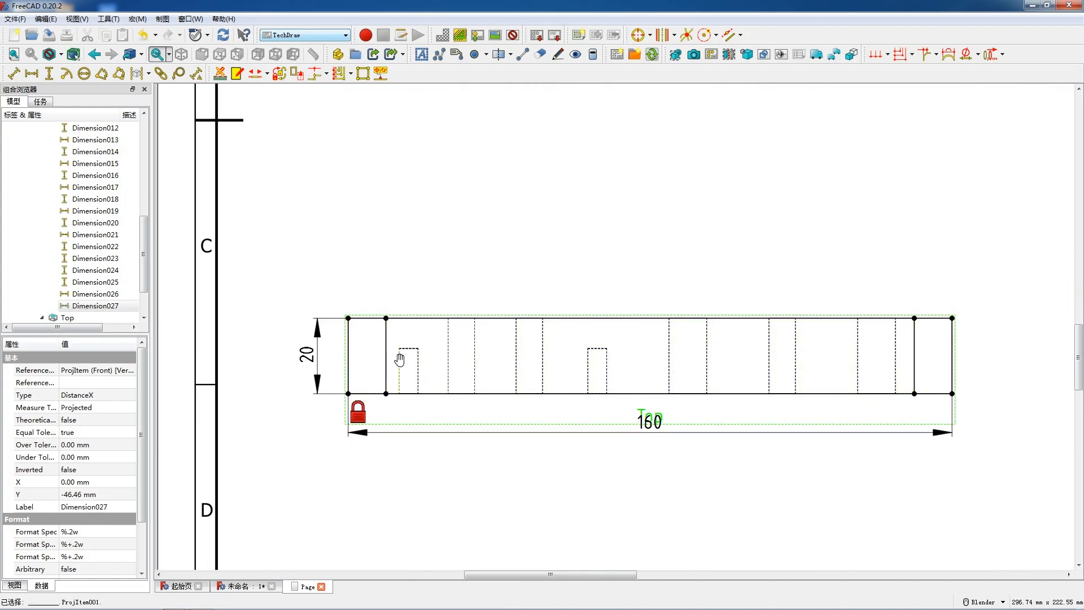
key("v")
left_click_drag(404, 366, 298, 360)
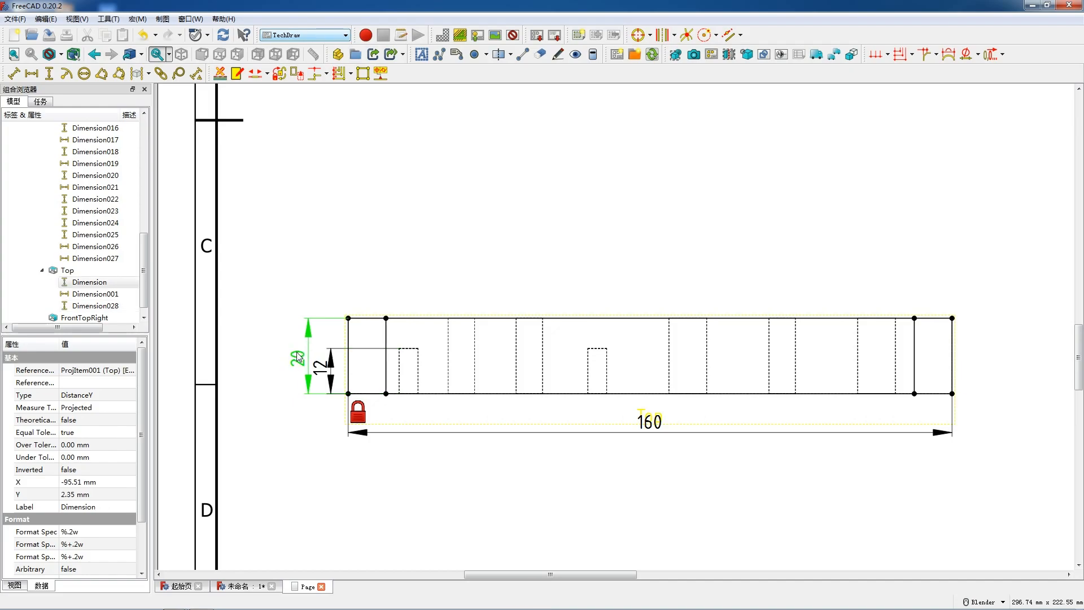
scroll(453, 328, "down", 6)
scroll(504, 347, "down", 4)
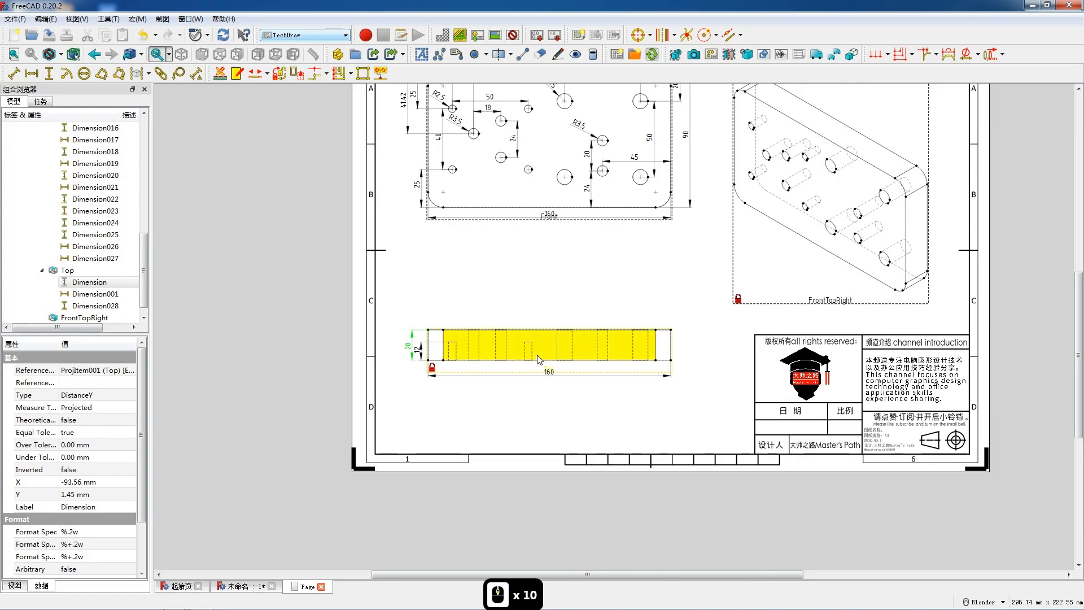
Insert six default text annotations on the drawing page for the view captions and title block entries
scroll(538, 359, "down", 3)
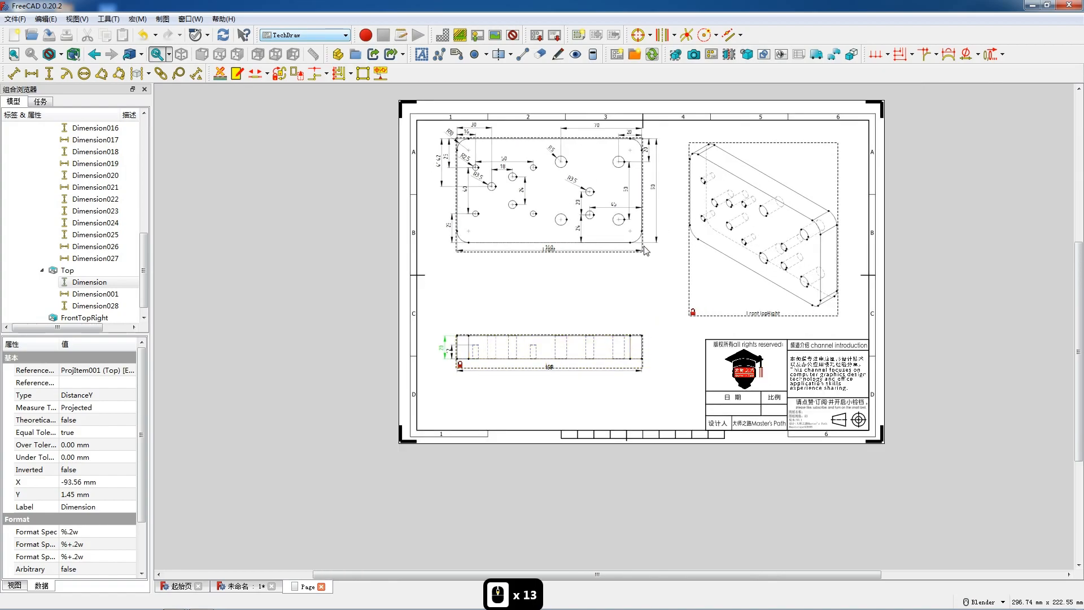
scroll(677, 135, "up", 4)
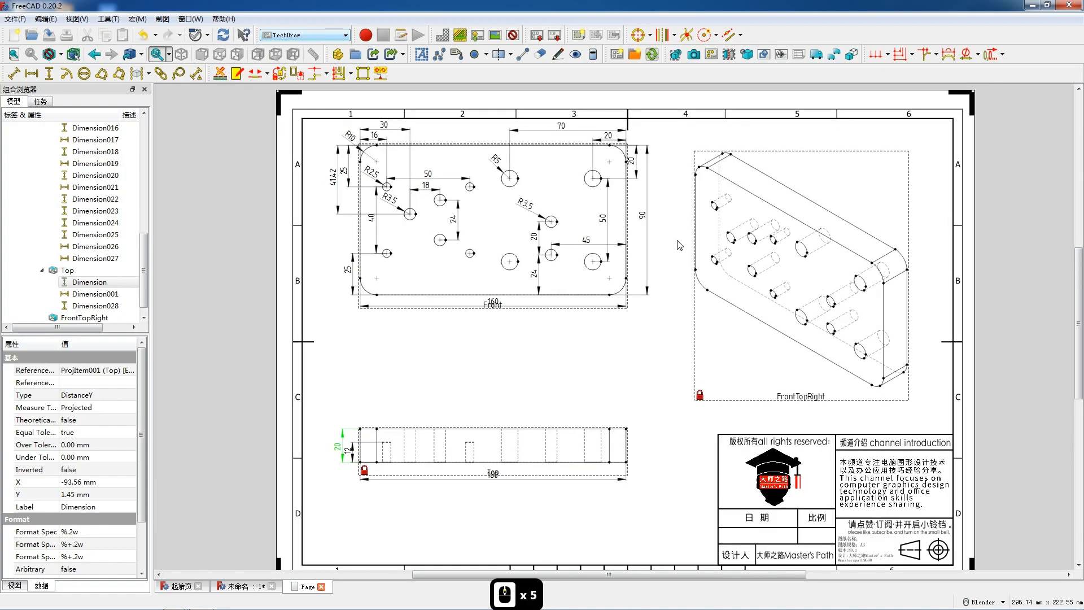
scroll(679, 244, "up", 1)
left_click(421, 55)
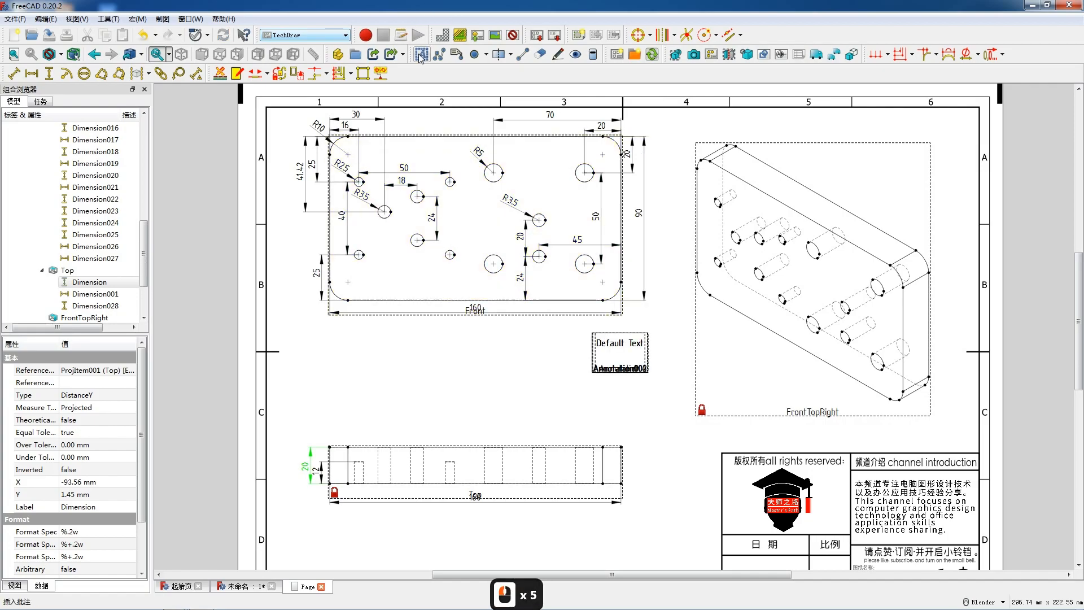
Change the text of one default annotation to 前视图 and place it centred below the Front view's 160 dimension
double_click(612, 354)
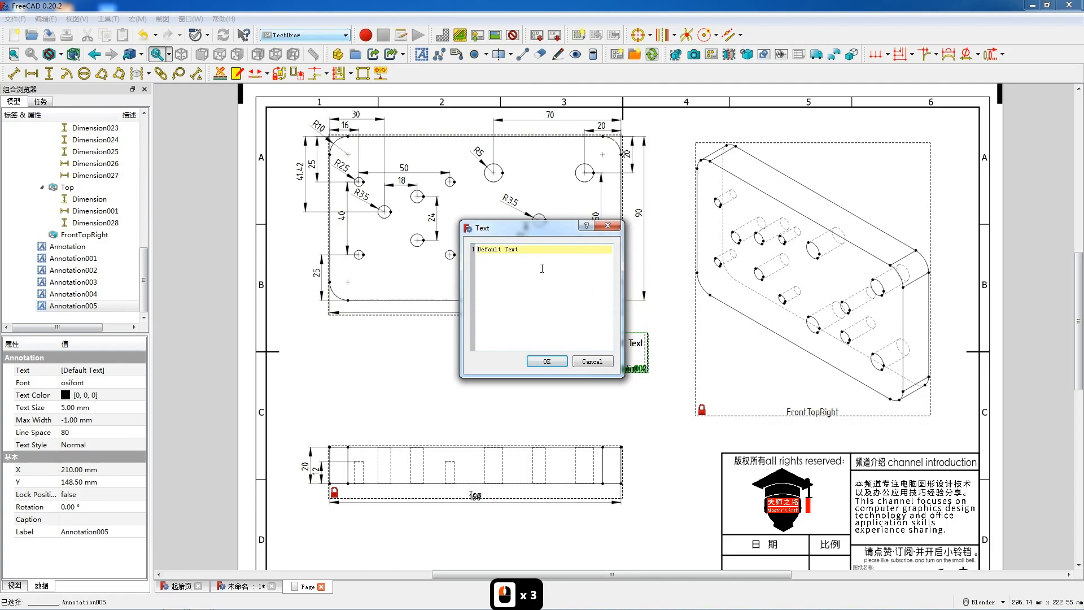
left_click_drag(549, 272, 474, 249)
type("前视图")
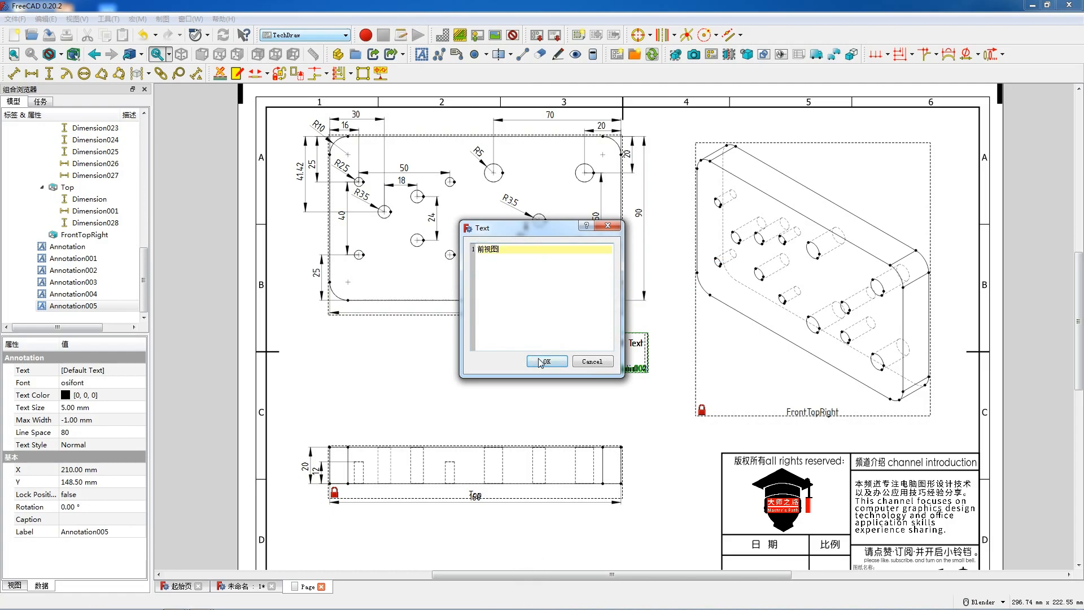
left_click(541, 362)
left_click_drag(621, 345, 478, 329)
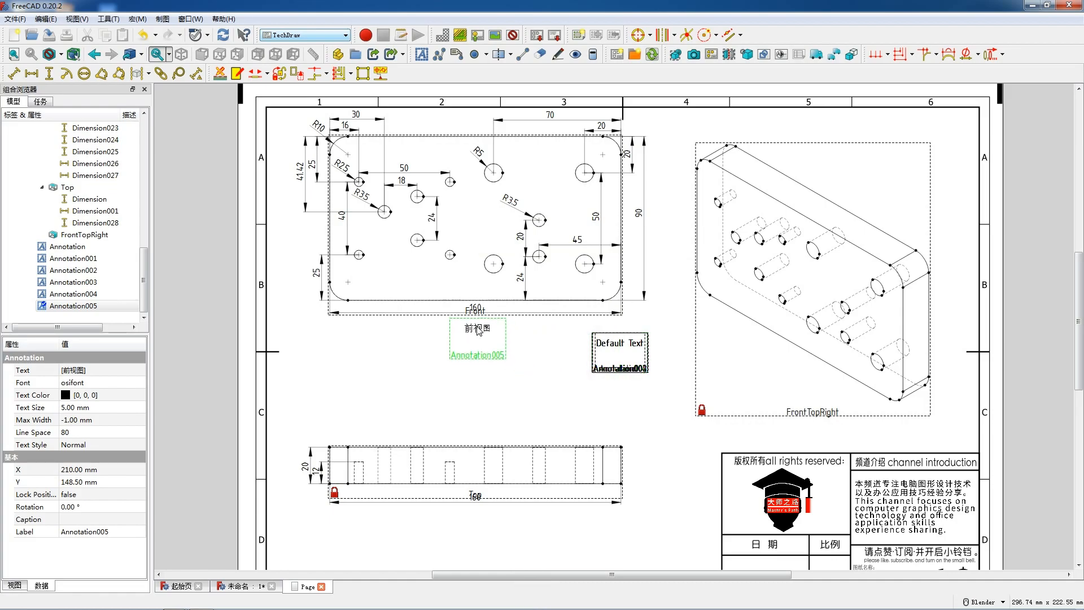
Change the next default annotation's text to 顶视图 and place it centred below the Top view's 160 dimension
double_click(608, 346)
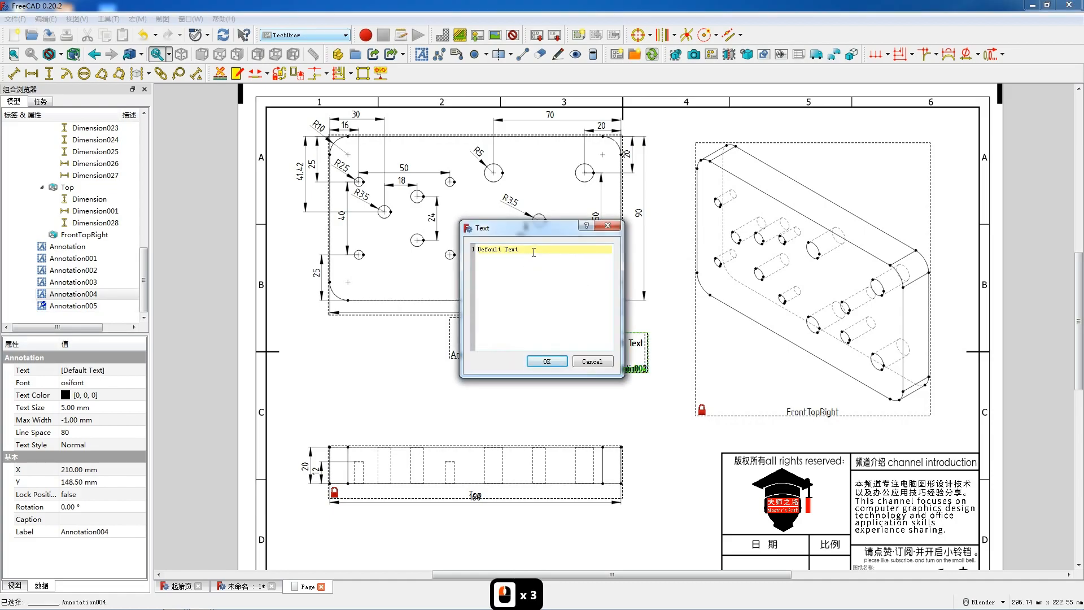
triple_click(533, 252)
type("顶视图")
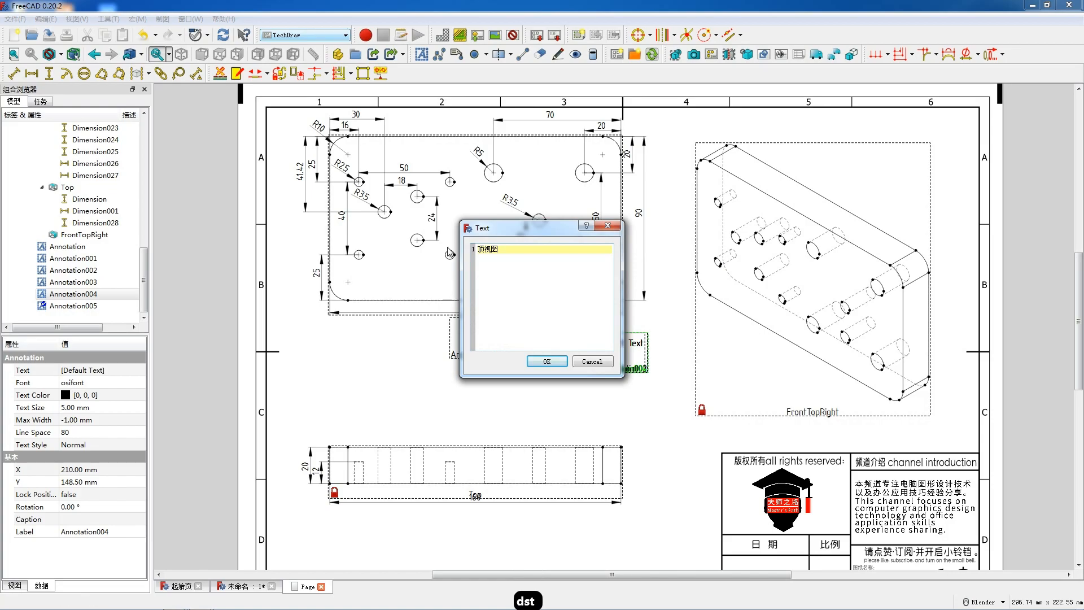
left_click(546, 362)
mouse_move(618, 347)
left_mouse_down()
mouse_move(525, 494)
mouse_move(478, 517)
mouse_move(490, 501)
left_mouse_up()
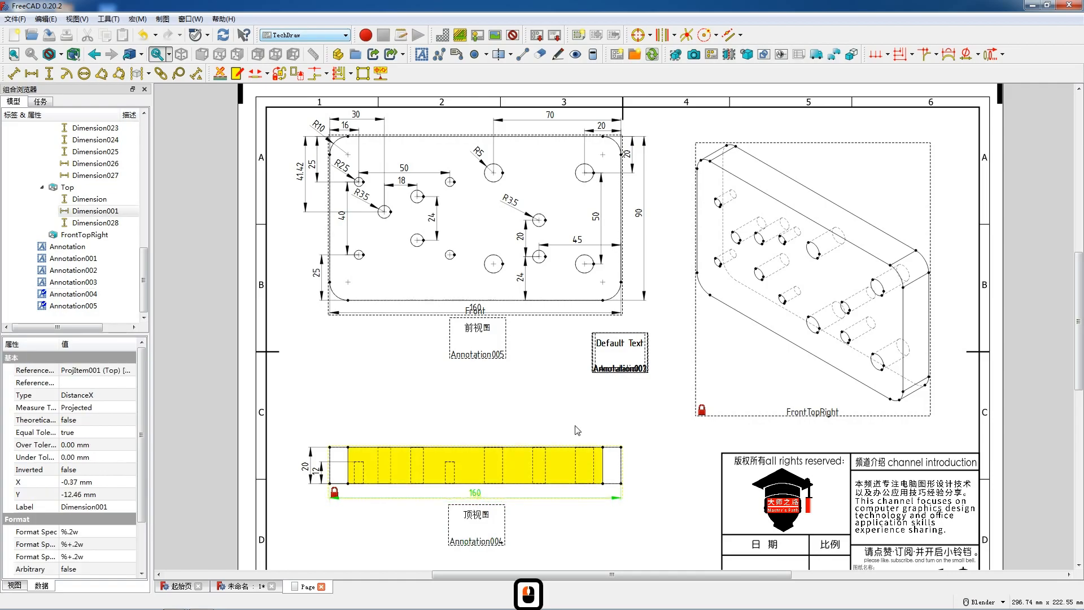
Change another default annotation's text to 透视图 and place it centred below the isometric FrontTopRight view
double_click(625, 353)
left_click_drag(533, 253, 452, 243)
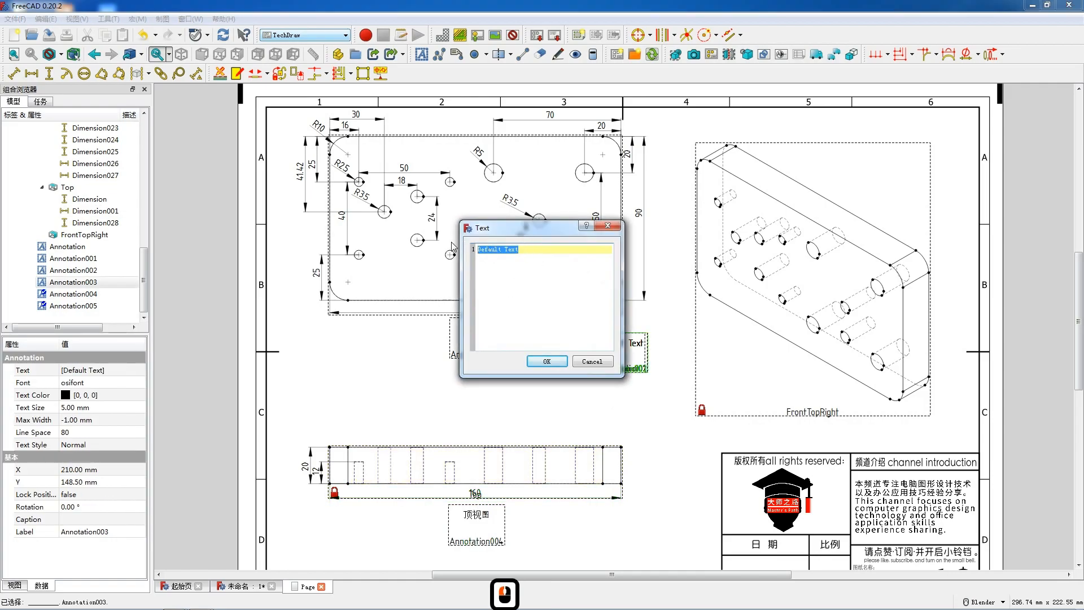
type("透视图")
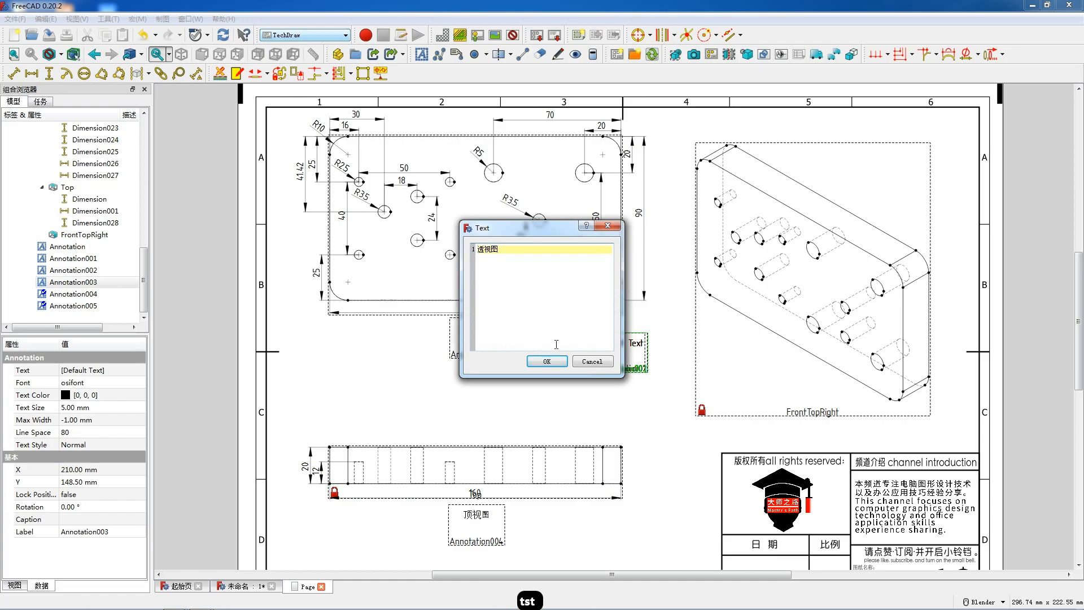
left_click(546, 363)
left_click_drag(710, 381, 825, 406)
Change another default annotation's text to 2023.07.01 and place it in the title block cell under 日期
double_click(622, 350)
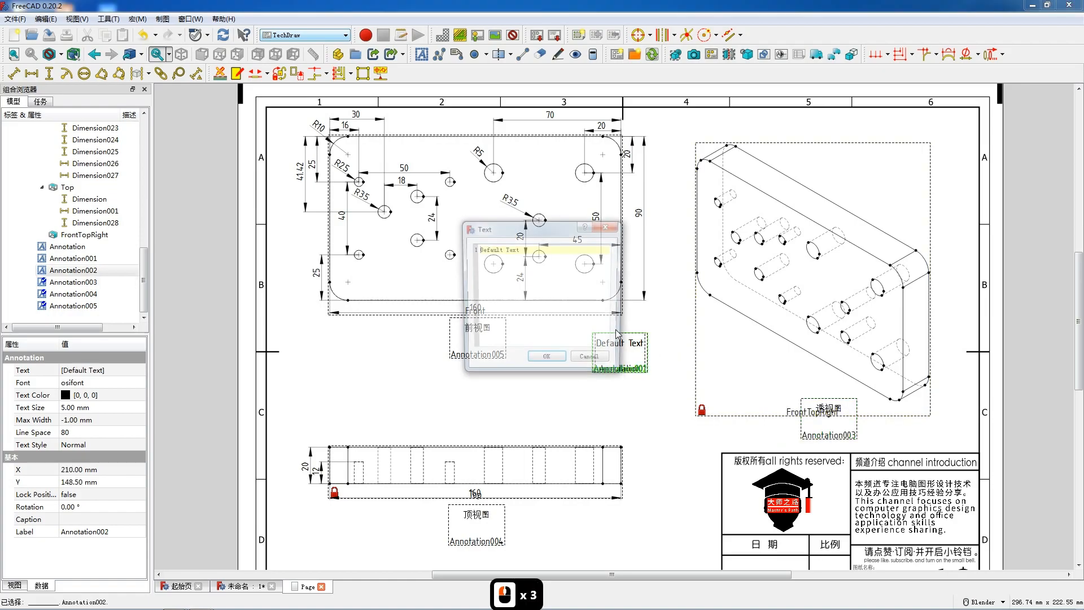
left_click_drag(519, 249, 460, 254)
type("2023.07.01")
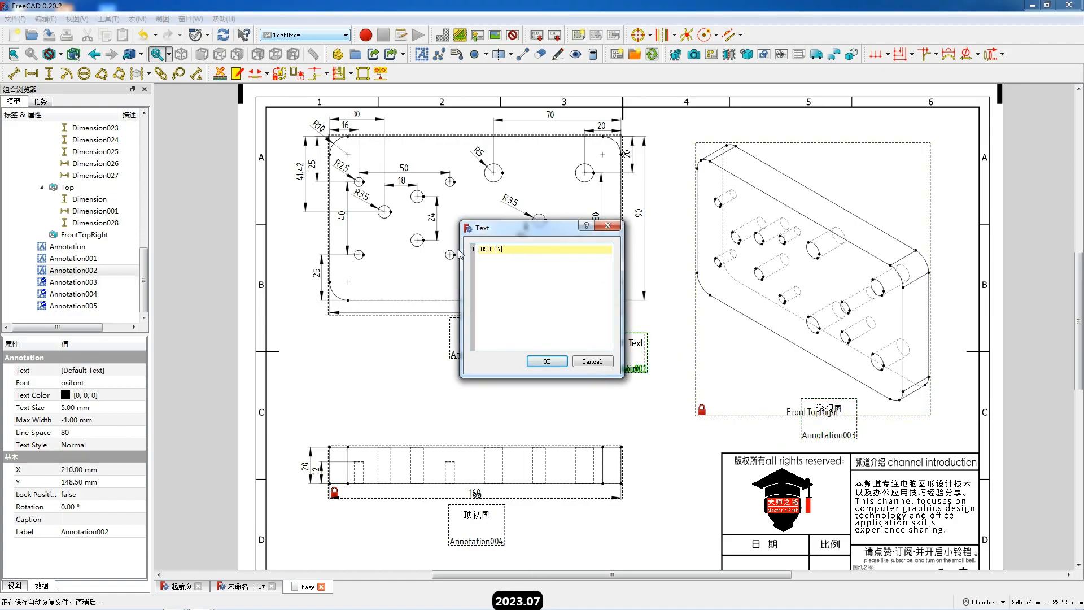
left_click(546, 361)
left_click_drag(623, 342, 765, 563)
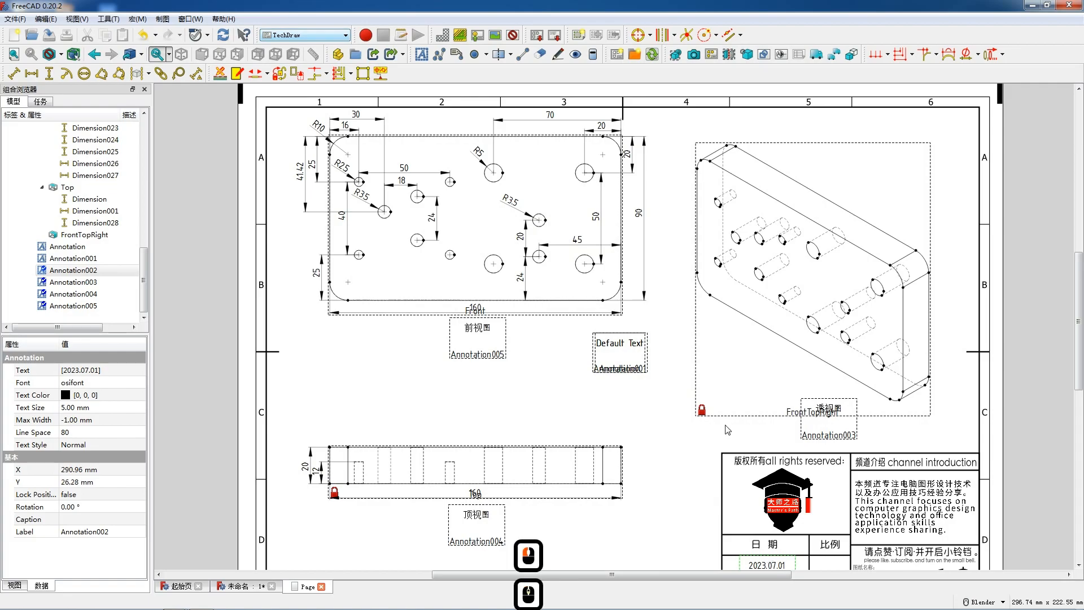
scroll(767, 565, "down", 1)
left_click_drag(769, 554, 768, 553)
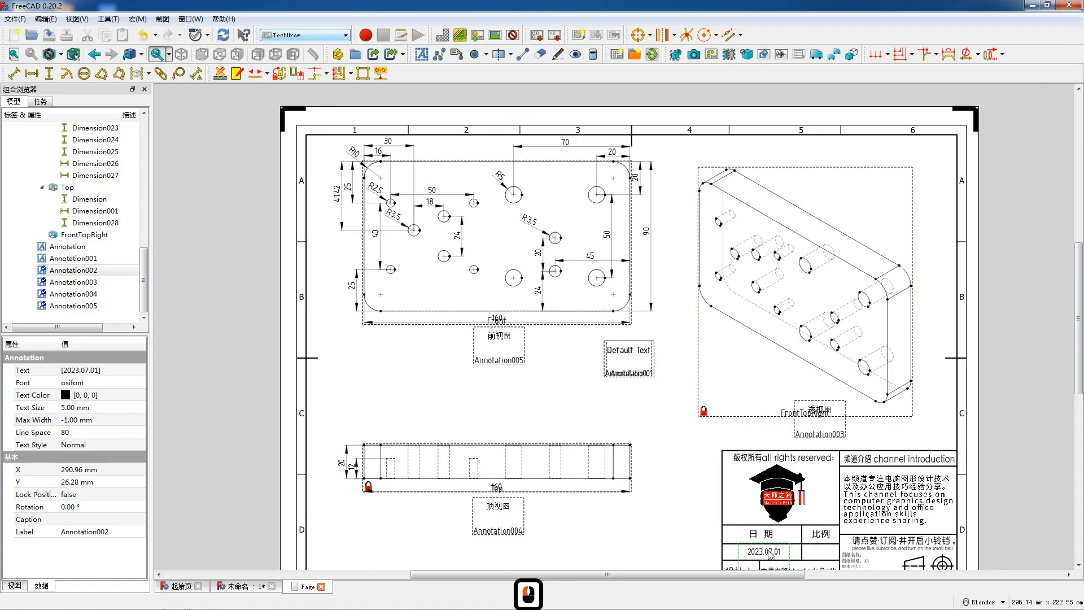
Change another default annotation's text to 1:1 and place it in the title block cell under 比例
triple_click(635, 366)
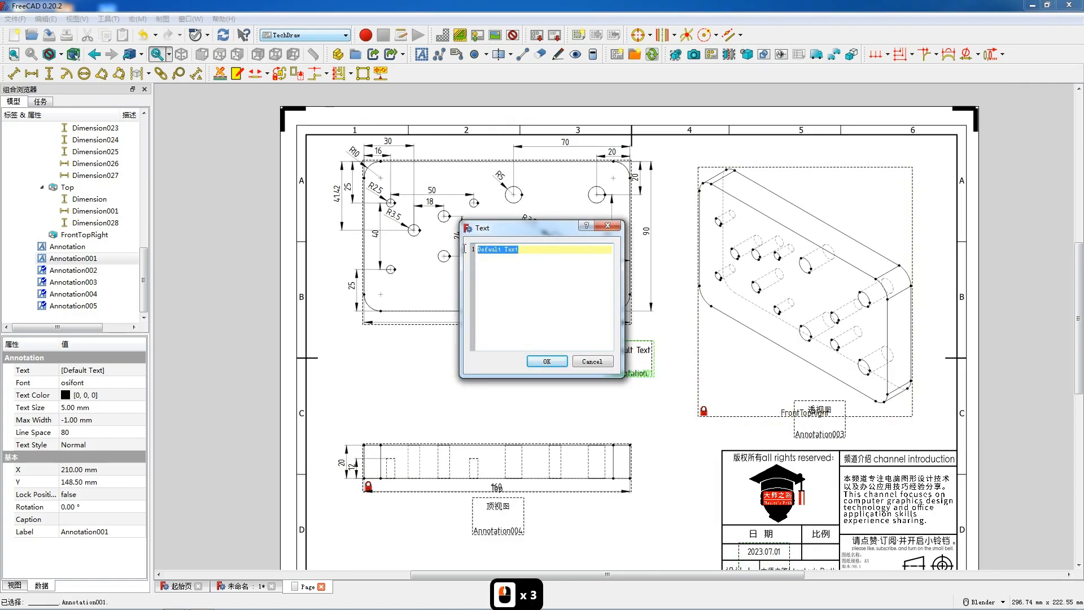
key("BackSpace")
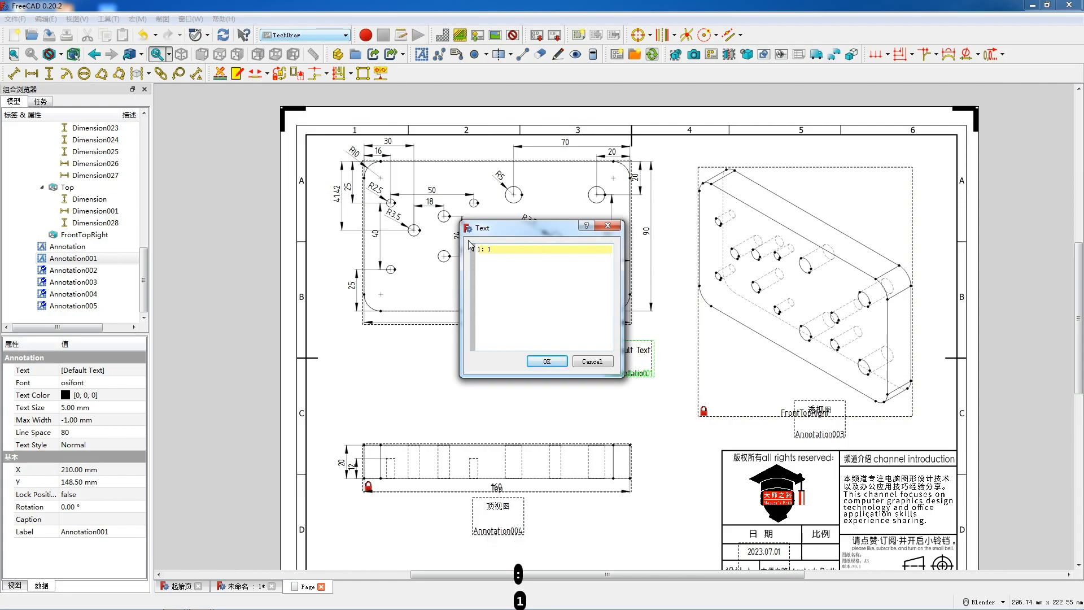
left_click(544, 363)
mouse_move(632, 354)
left_mouse_down()
mouse_move(771, 494)
mouse_move(807, 556)
mouse_move(825, 556)
left_mouse_up()
left_click(770, 523)
Change the last remaining default annotation's text to 机械产品零件0111
double_click(639, 355)
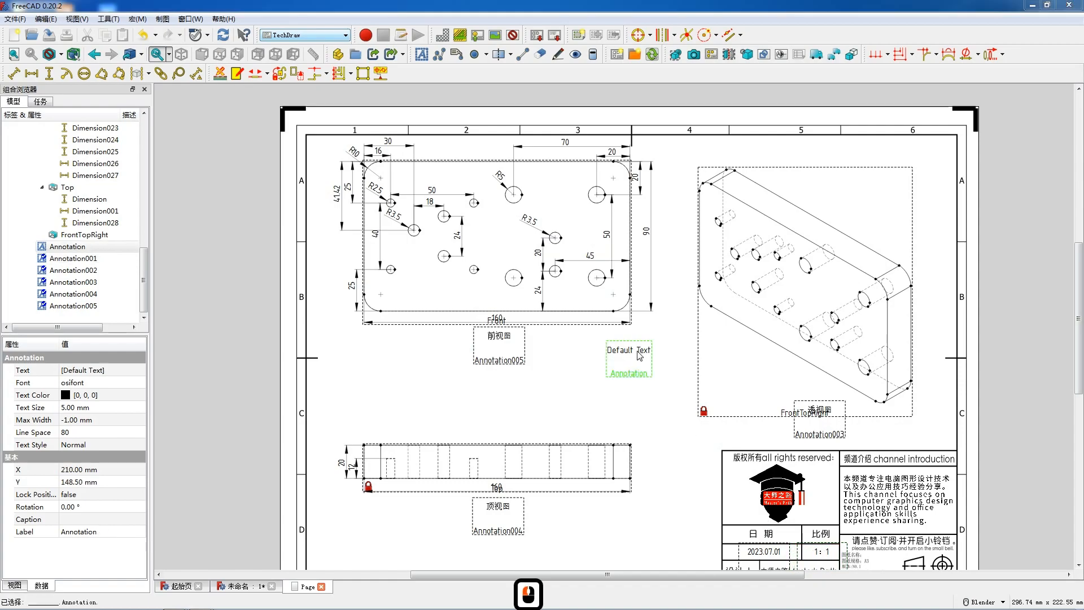
left_click_drag(529, 250, 472, 247)
type("jx cp lj")
key("space")
type("0111")
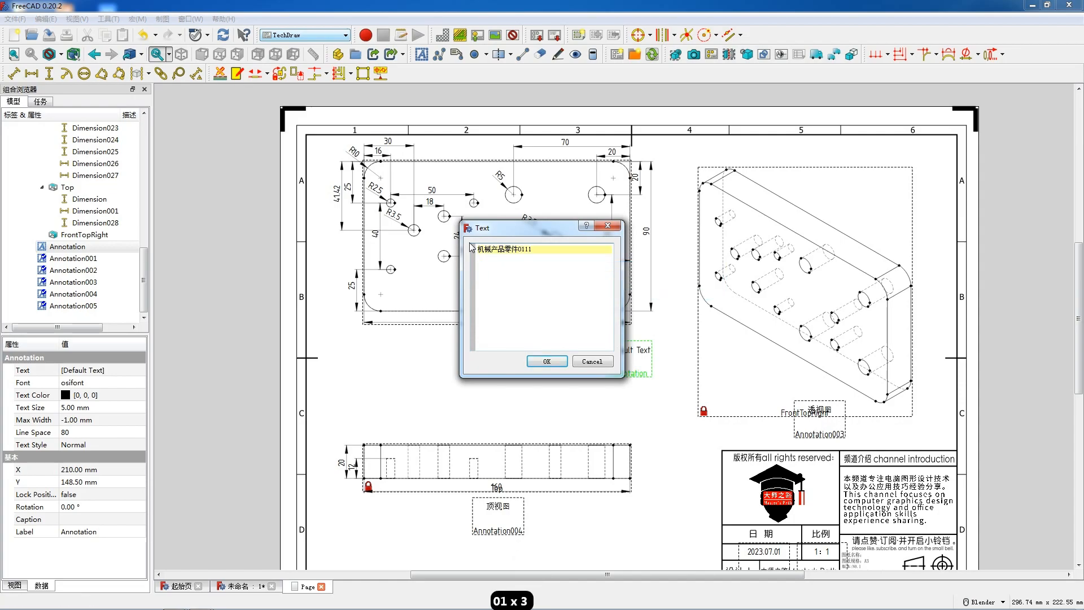
left_click(546, 361)
Set the 机械产品零件0111 annotation's text size to 3 mm and place it on the title block's drawing-name line
double_click(95, 407)
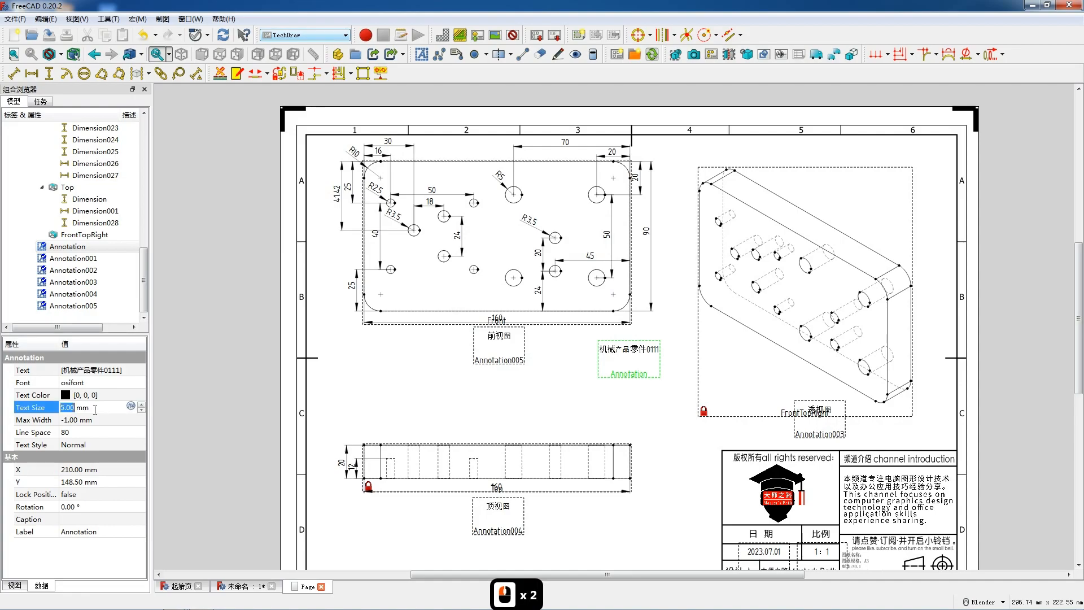
type("3")
mouse_move(637, 366)
left_mouse_down()
mouse_move(850, 518)
mouse_move(874, 564)
left_mouse_up()
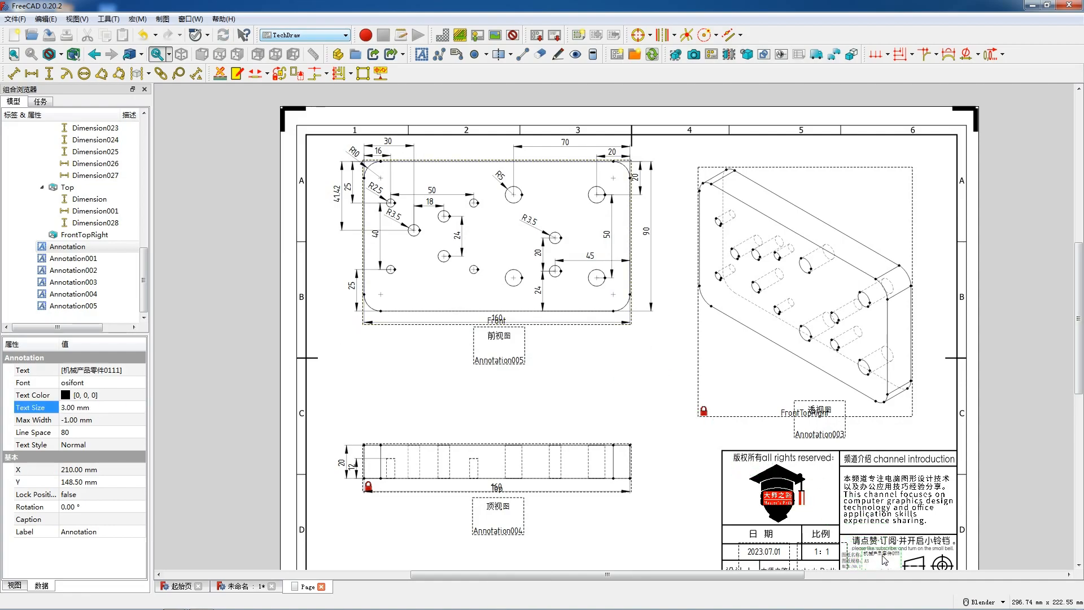
left_click(806, 529)
left_click(636, 410)
Turn off the view frames on the page and check the finished drawing sheet
right_click(628, 379)
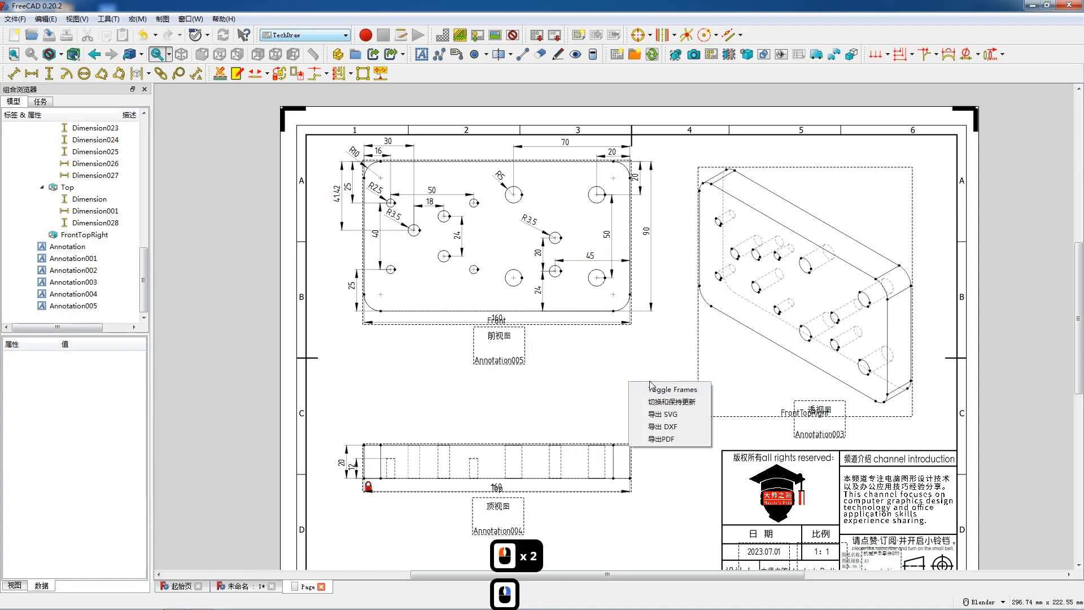
left_click(625, 373)
scroll(600, 351, "down", 2)
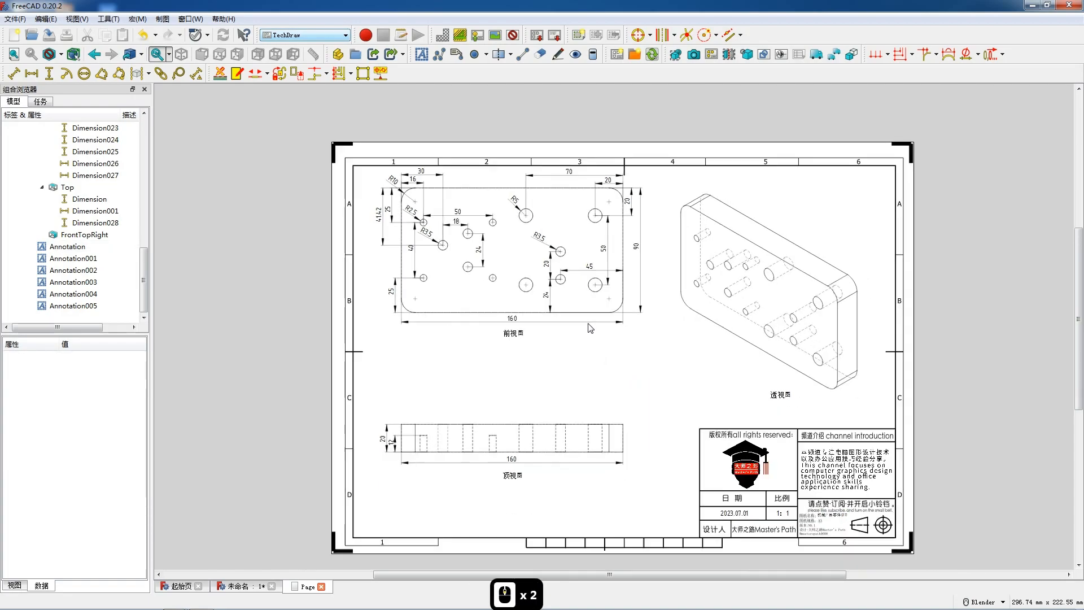
scroll(756, 366, "up", 1)
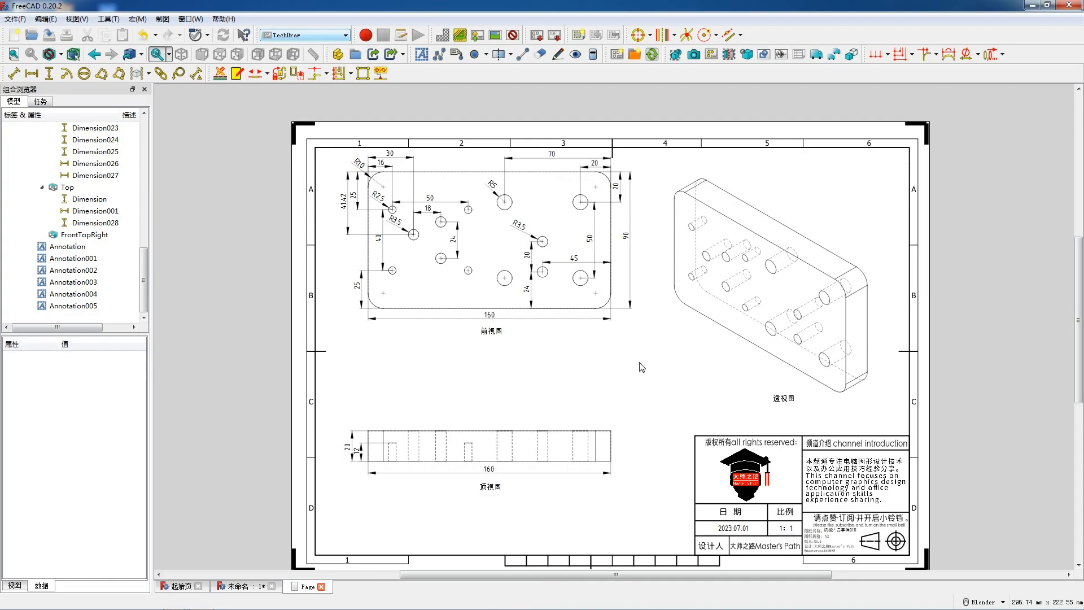
key("BackSpace")
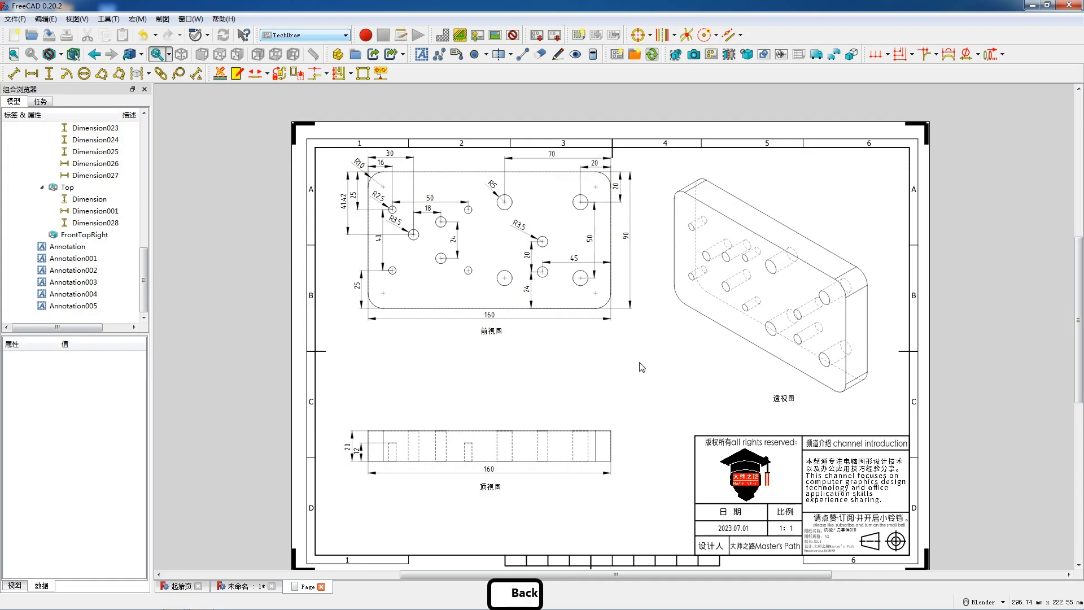